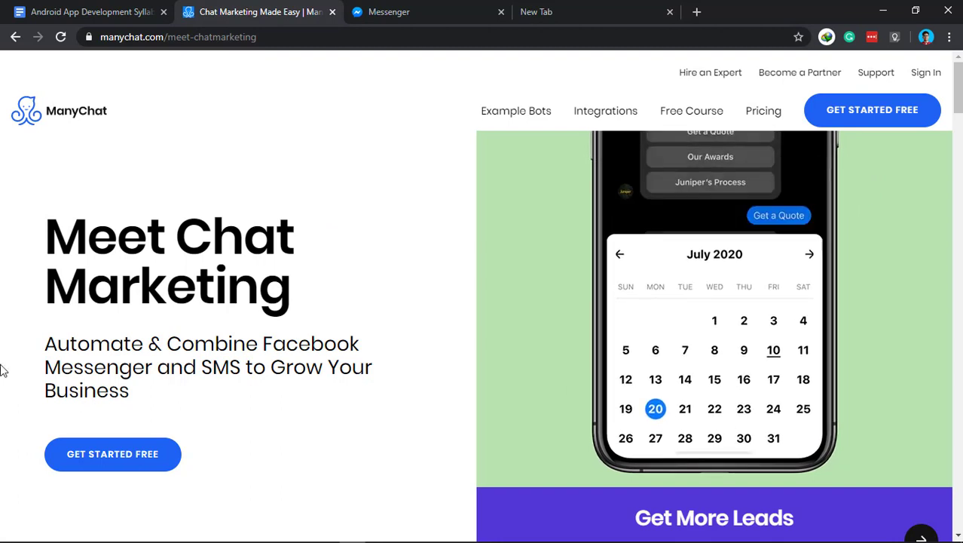
Get started with ManyChat for free and look over the CUET App Club bot's dashboard
left_click(126, 456)
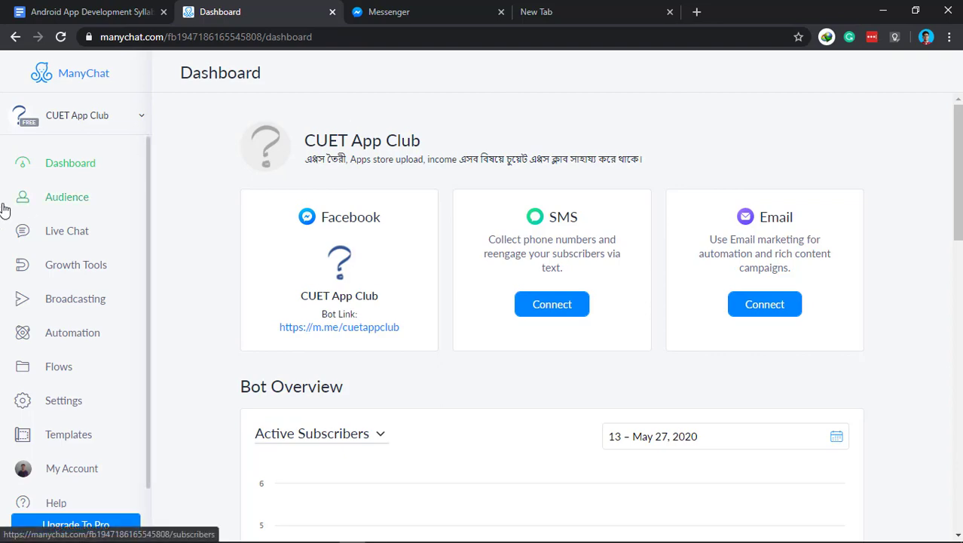
scroll(287, 244, "down", 3)
scroll(287, 243, "up", 3)
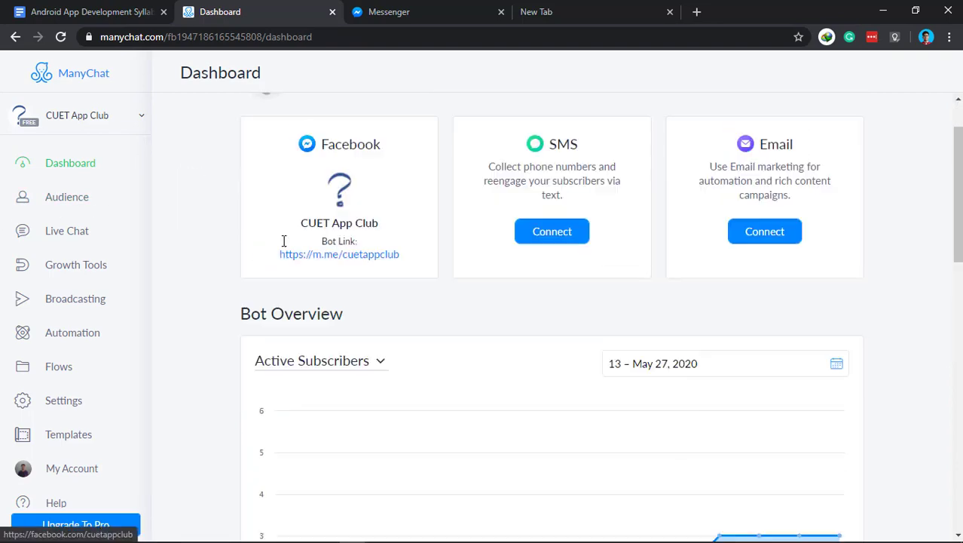
Switch to Messenger and permanently delete the CUET App Club conversation
left_click(389, 12)
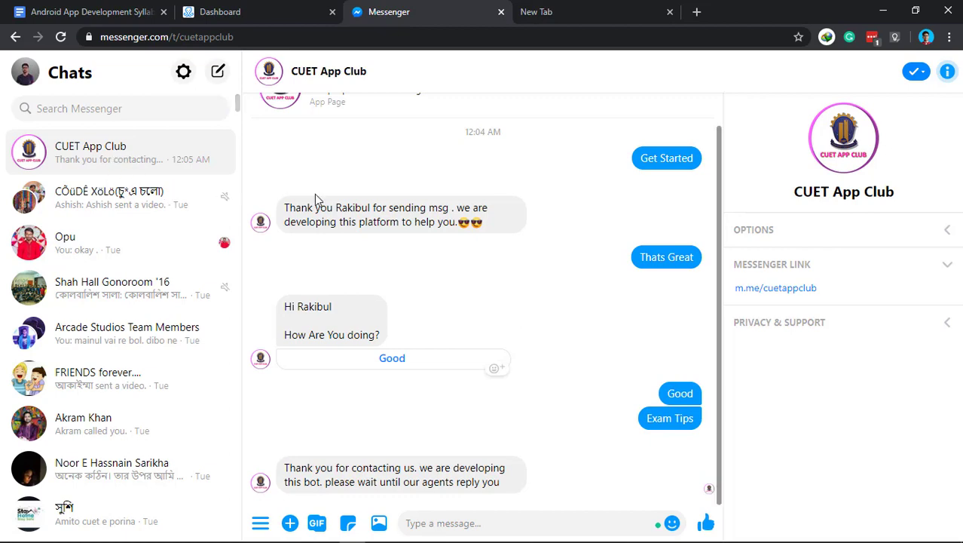
left_click(224, 151)
left_click(244, 230)
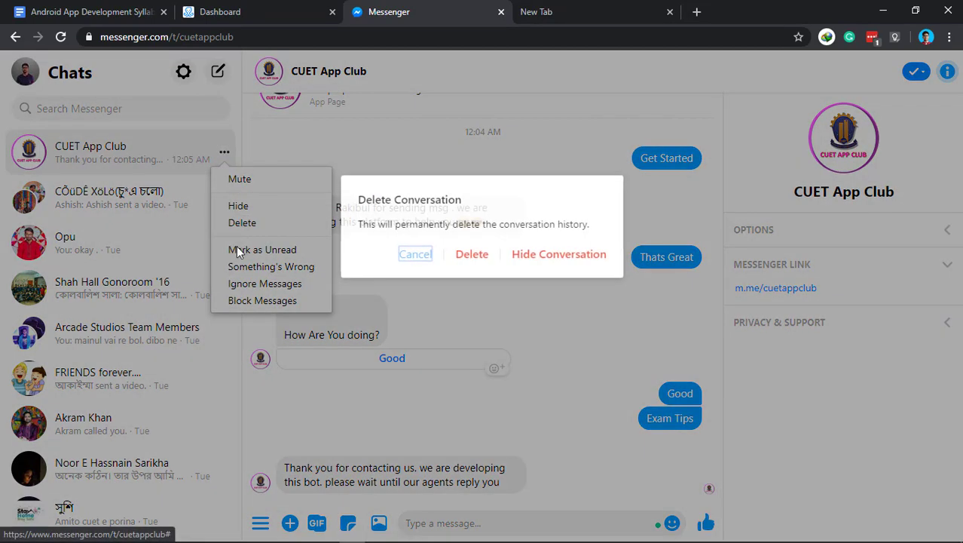
left_click(478, 255)
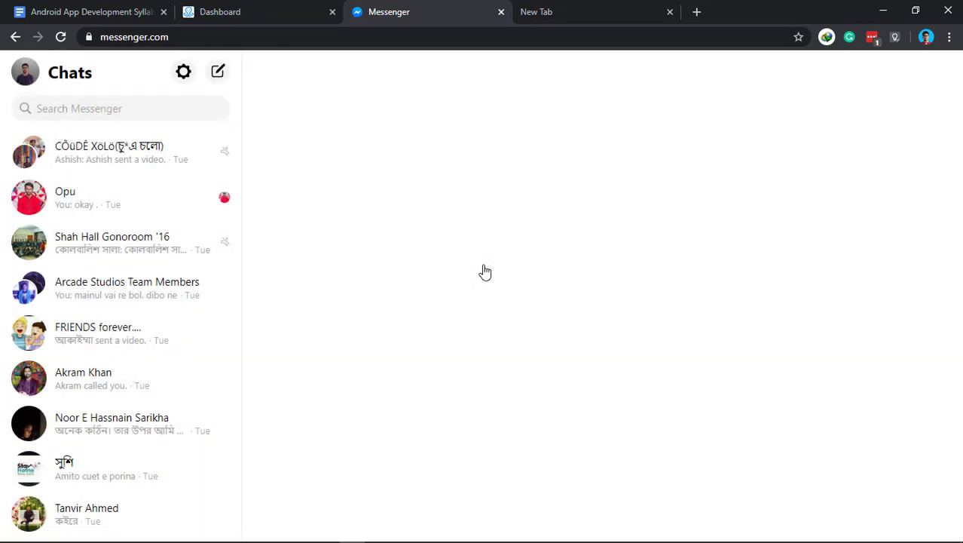
Search Messenger for "cuet app club" and open a chat with the CUET App Club business page
left_click(59, 106)
type("cue")
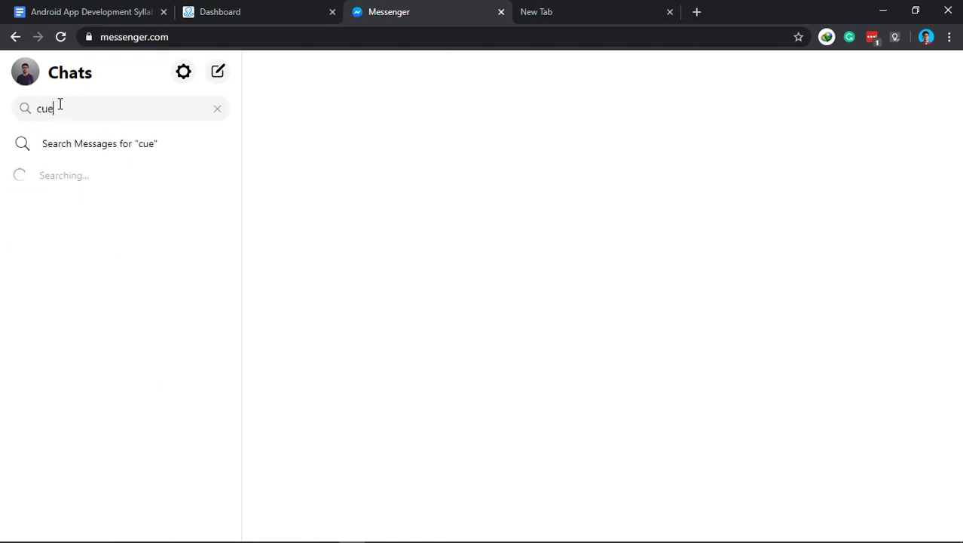
type("t app club")
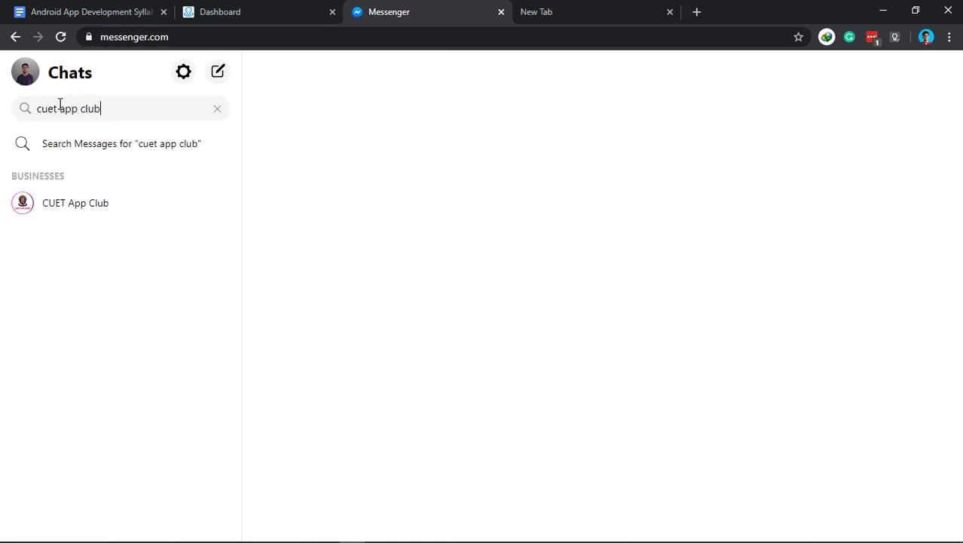
left_click(97, 296)
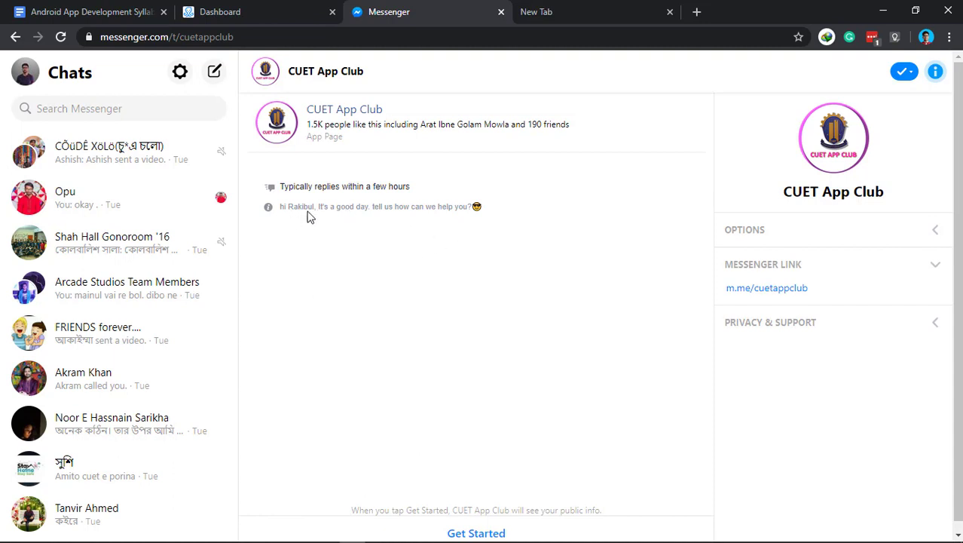
Switch to ManyChat and, in the bot's general settings, replace the whole greeting text with "Hlw"
left_click(230, 13)
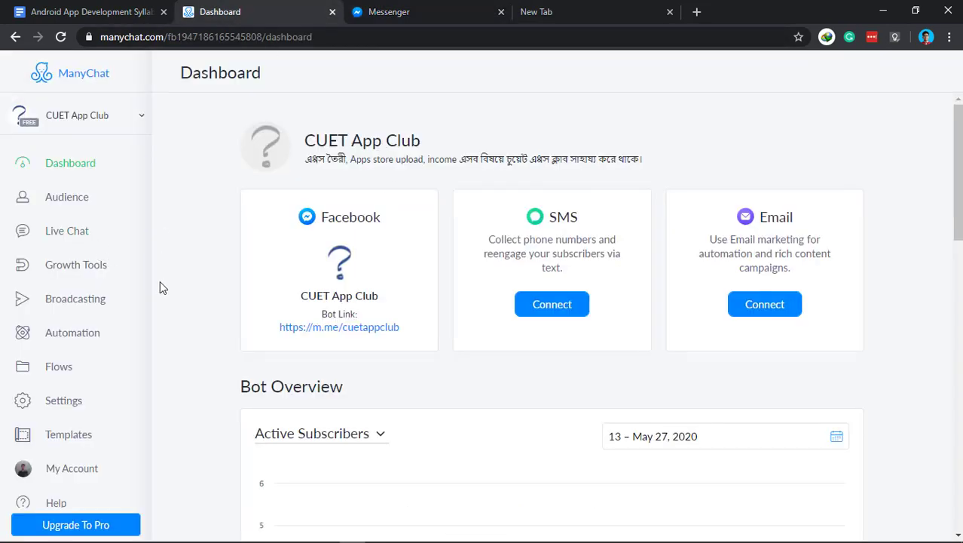
left_click(48, 407)
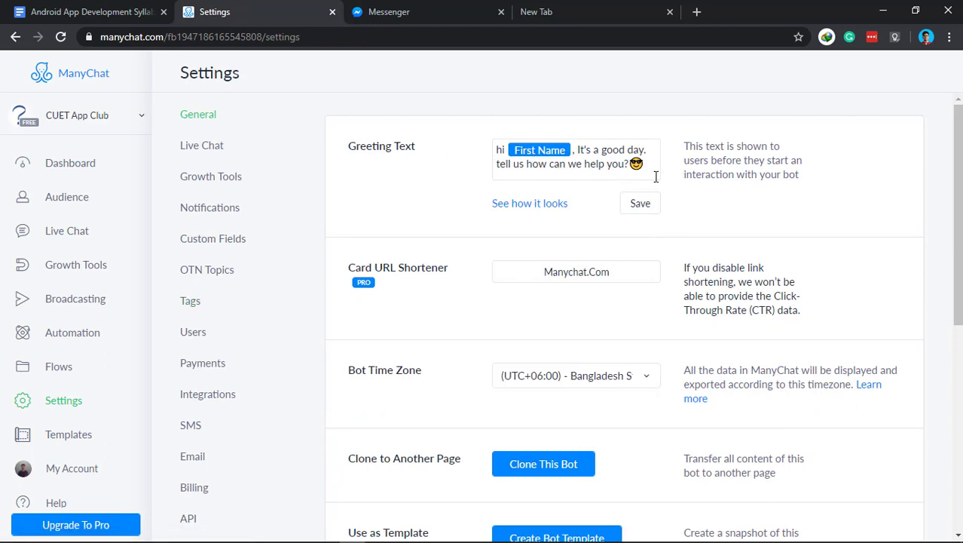
left_click_drag(646, 164, 494, 148)
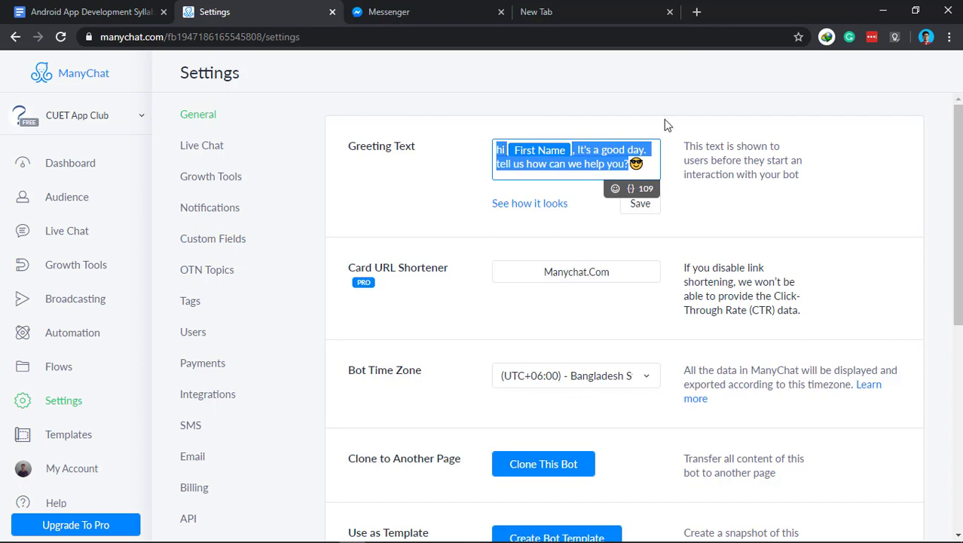
key("BackSpace")
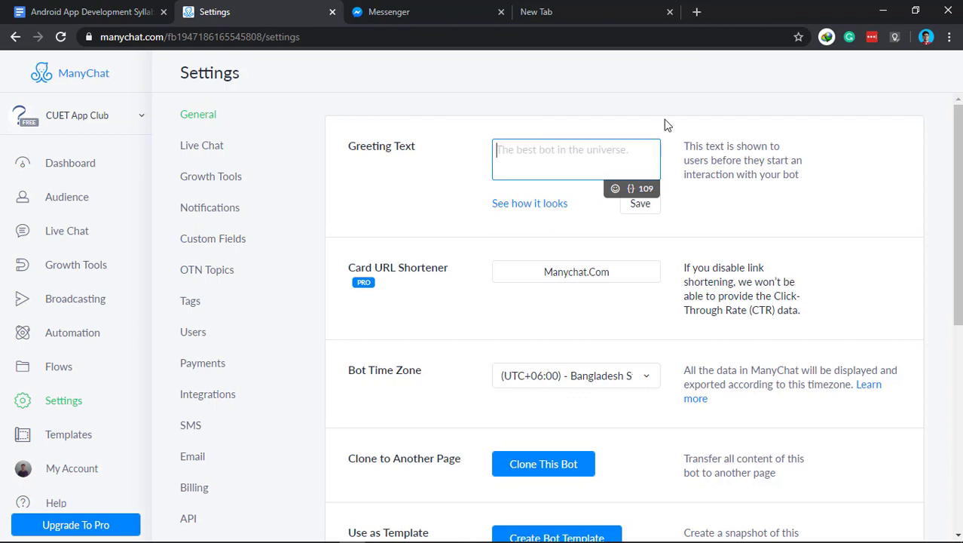
type("Hl")
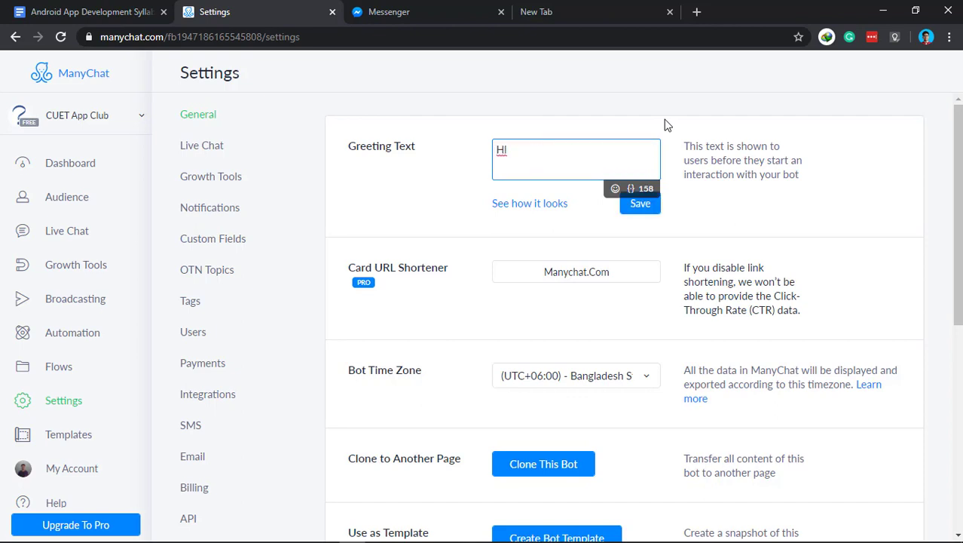
type("w")
Insert the first_name and last_name variables after "Hlw" in the greeting text
left_click(631, 188)
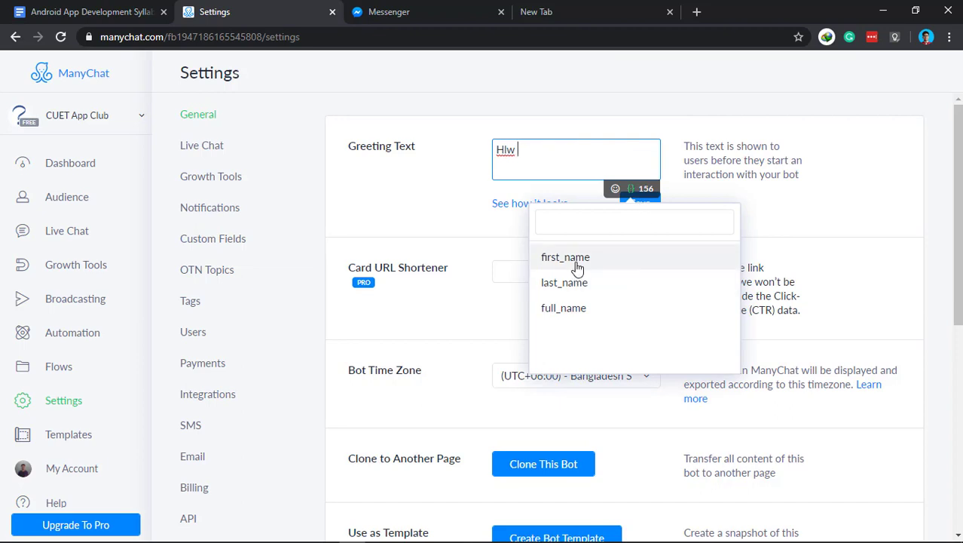
left_click(598, 263)
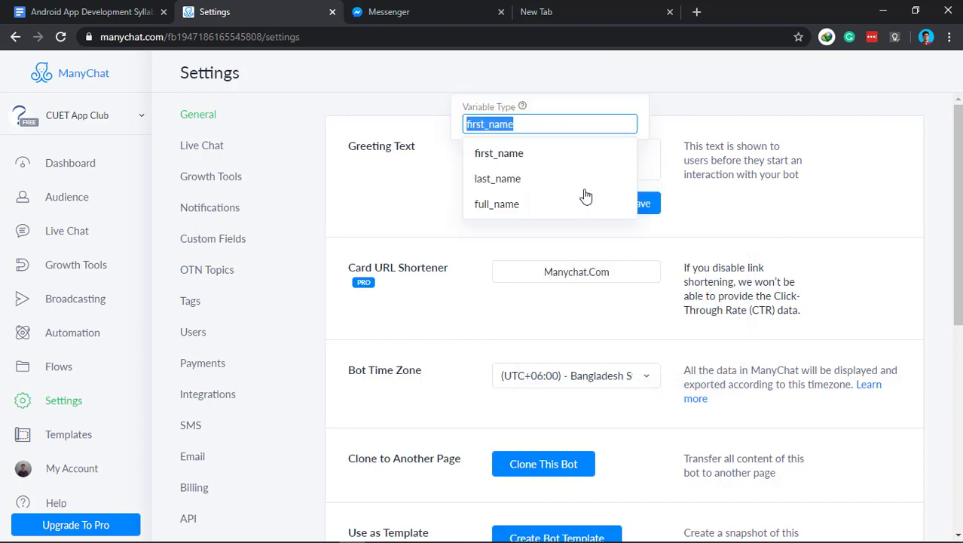
left_click(683, 210)
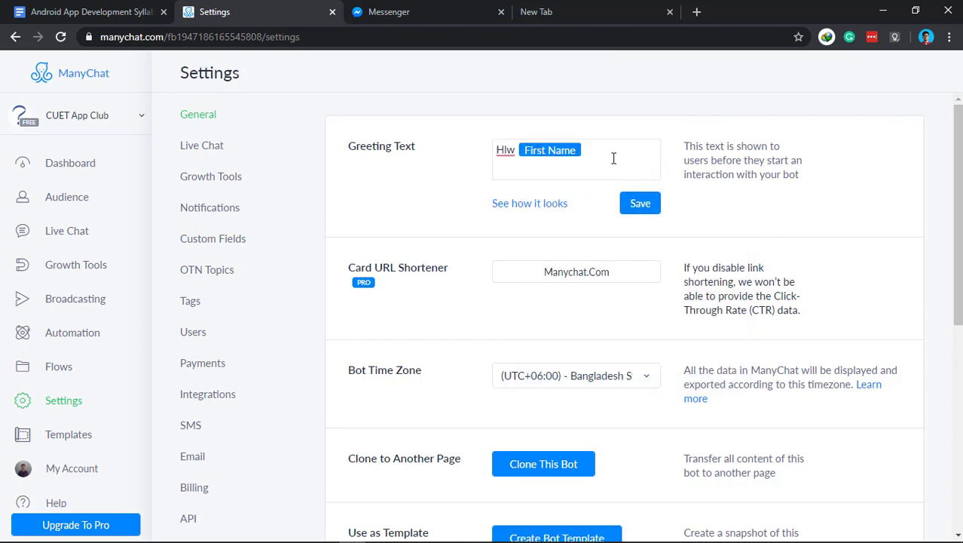
left_click(614, 159)
left_click(630, 189)
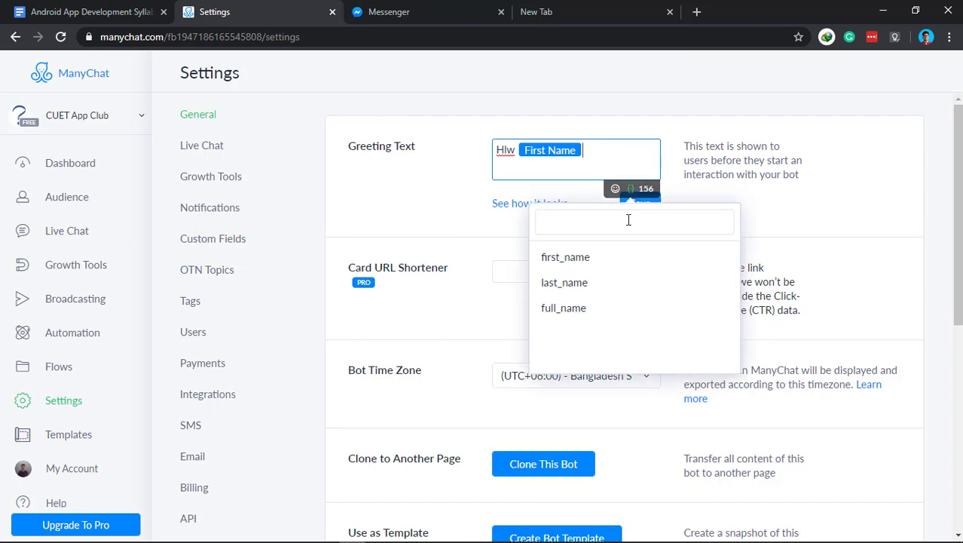
left_click(593, 285)
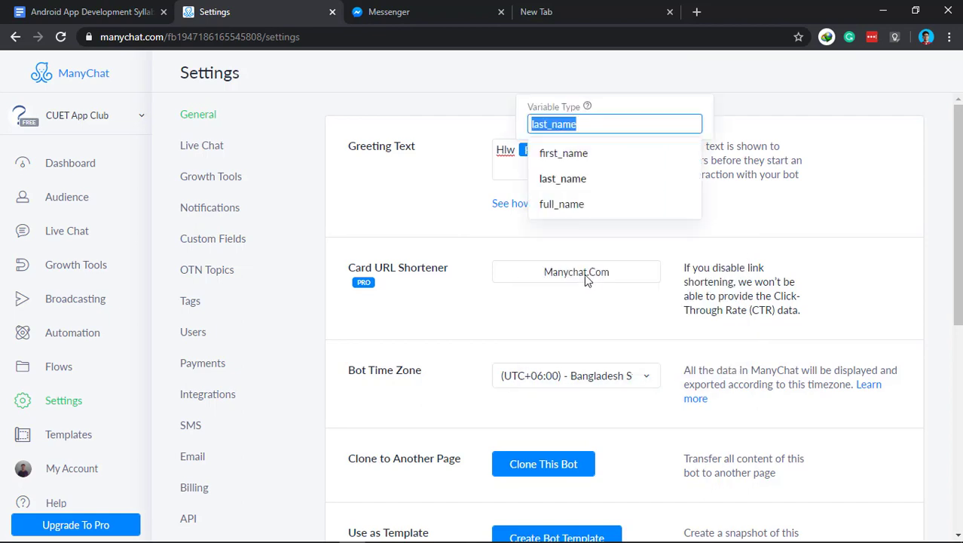
left_click(590, 178)
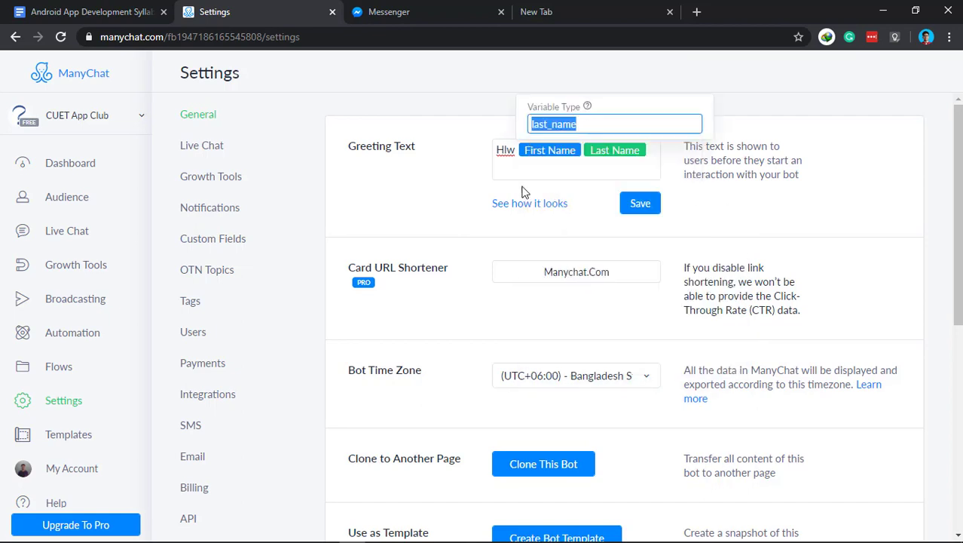
left_click(641, 159)
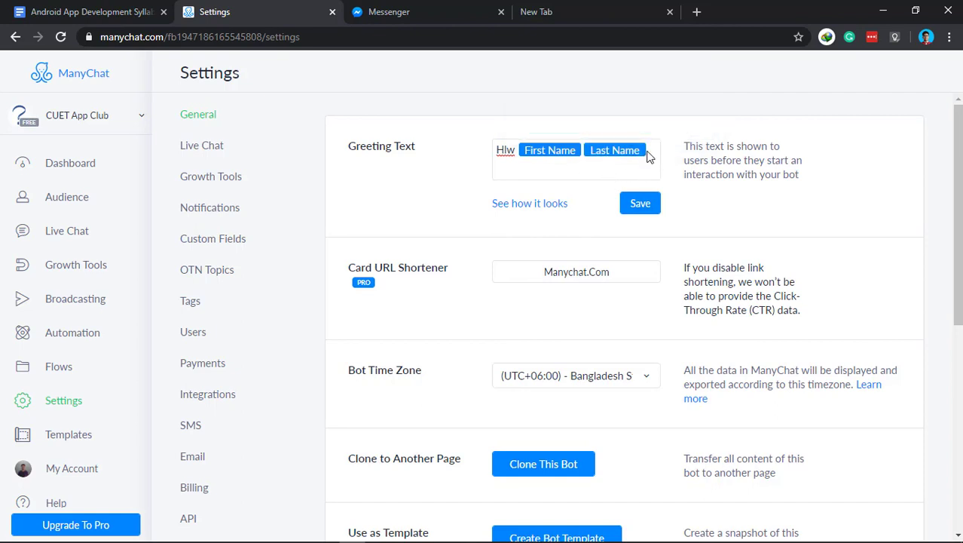
Complete the greeting with ". Tell us how can we help you." and two sunglasses emojis, and save it
left_click(652, 156)
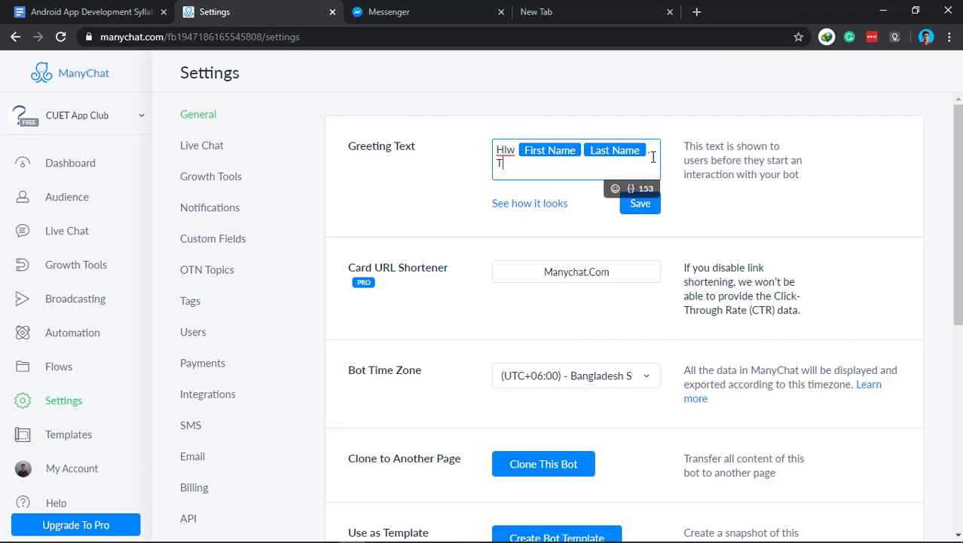
type("Tell us how can ye help you.")
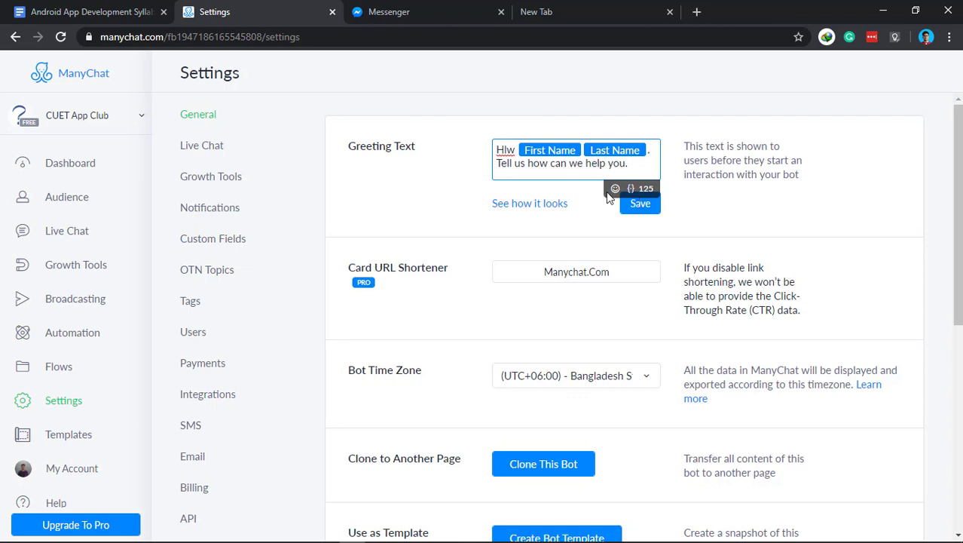
left_click(623, 190)
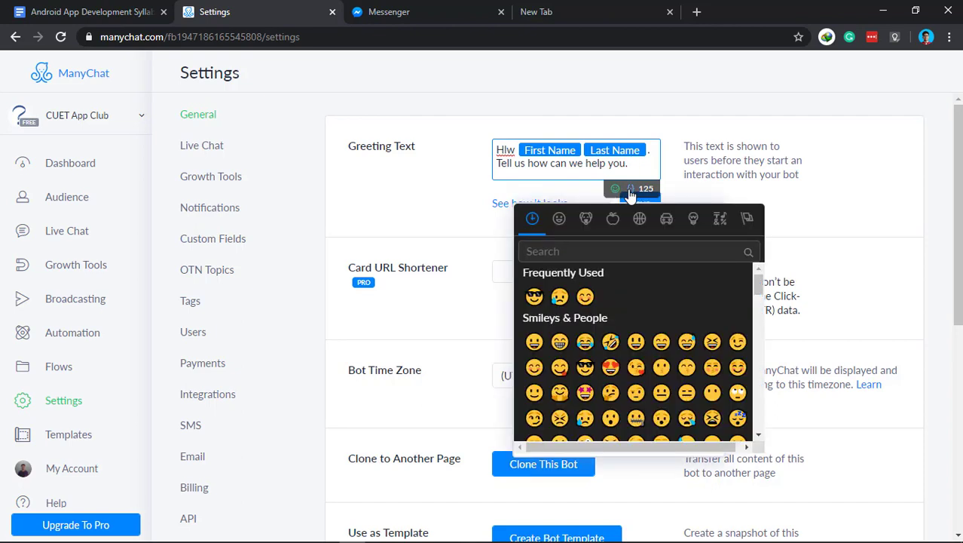
left_click(534, 297)
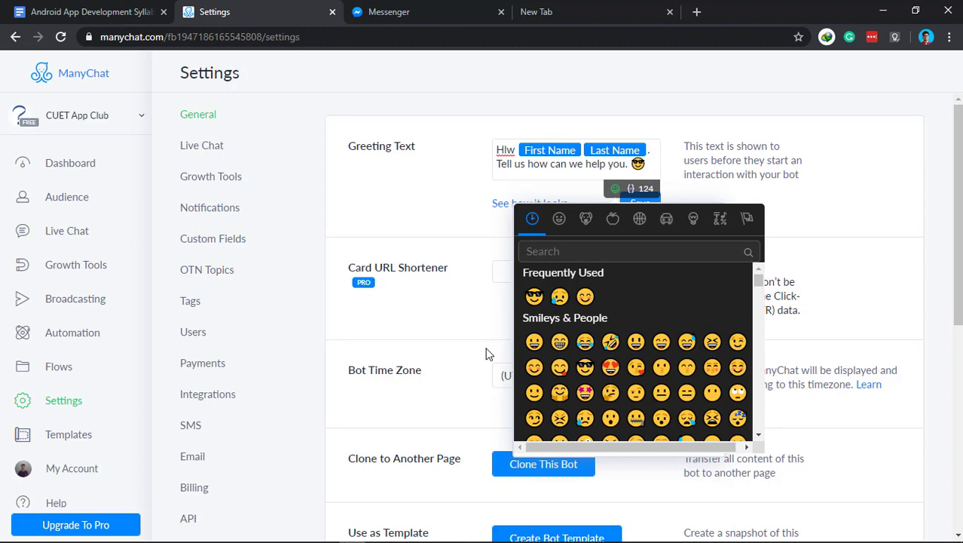
left_click(534, 296)
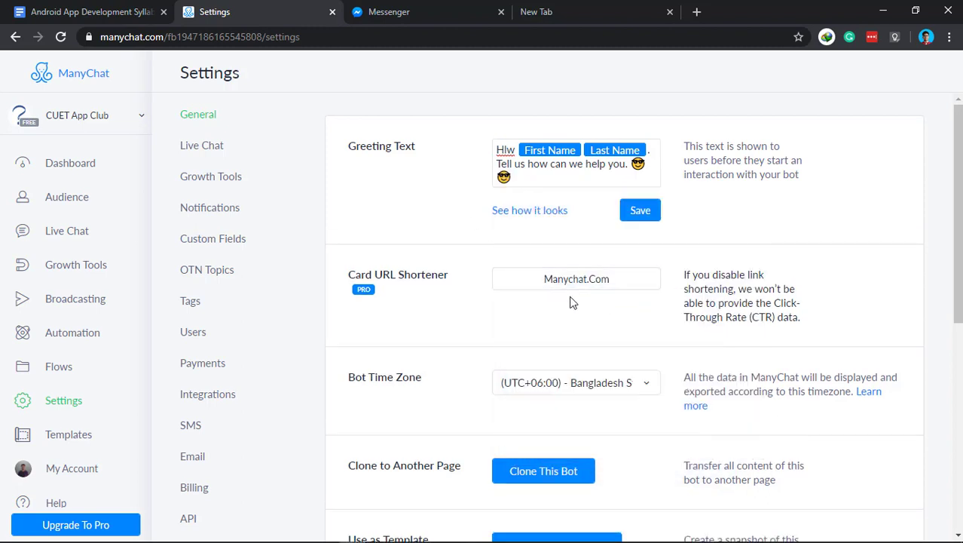
left_click(642, 216)
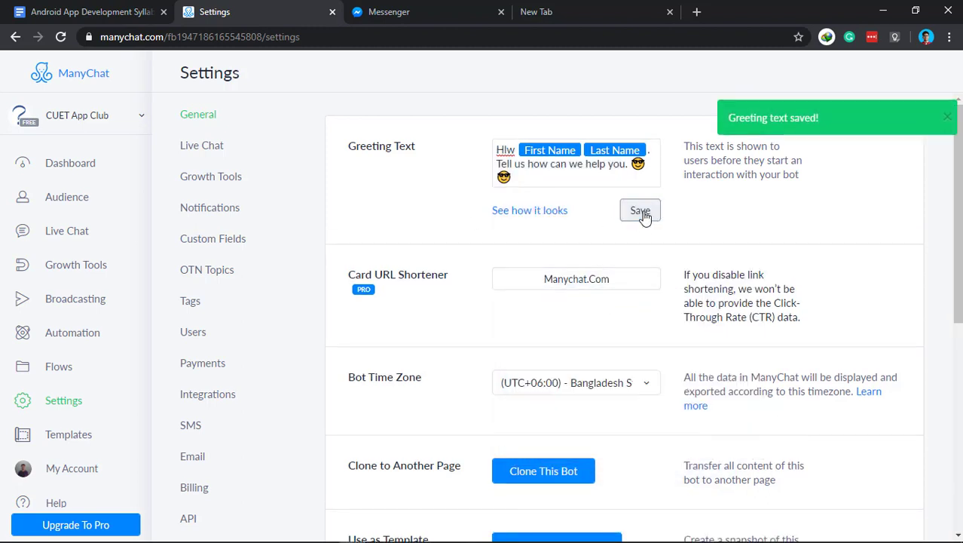
Switch to Messenger and reload the CUET App Club chat to check the greeting shown there
left_click(425, 15)
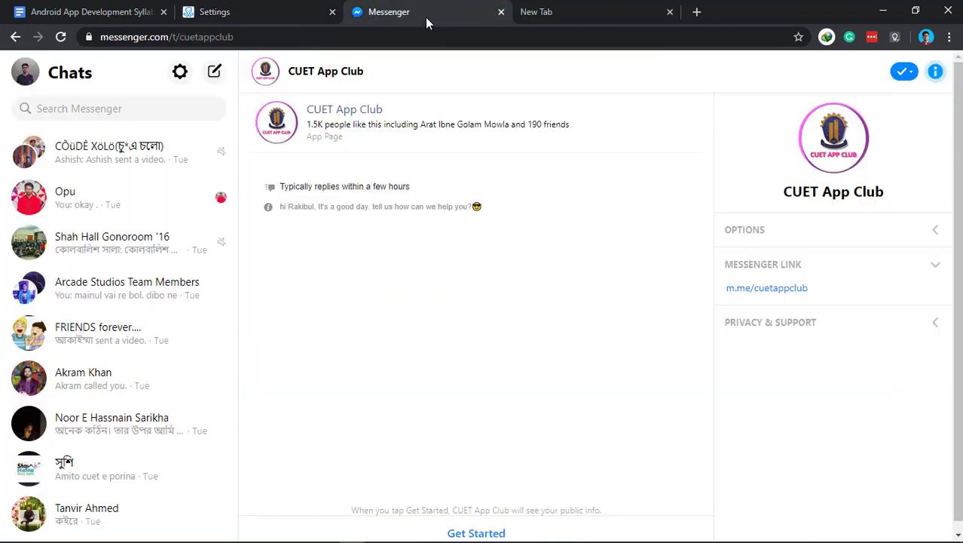
left_click(60, 37)
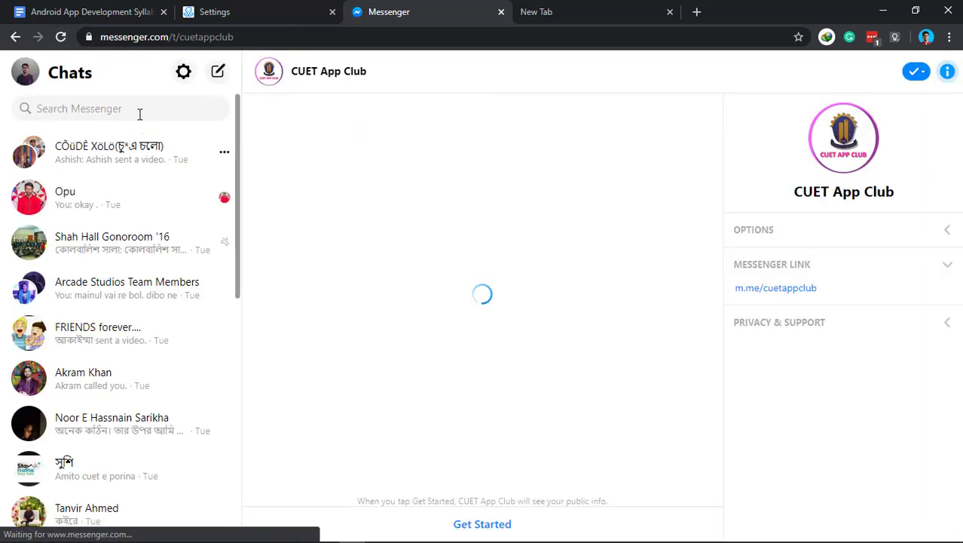
left_click(136, 108)
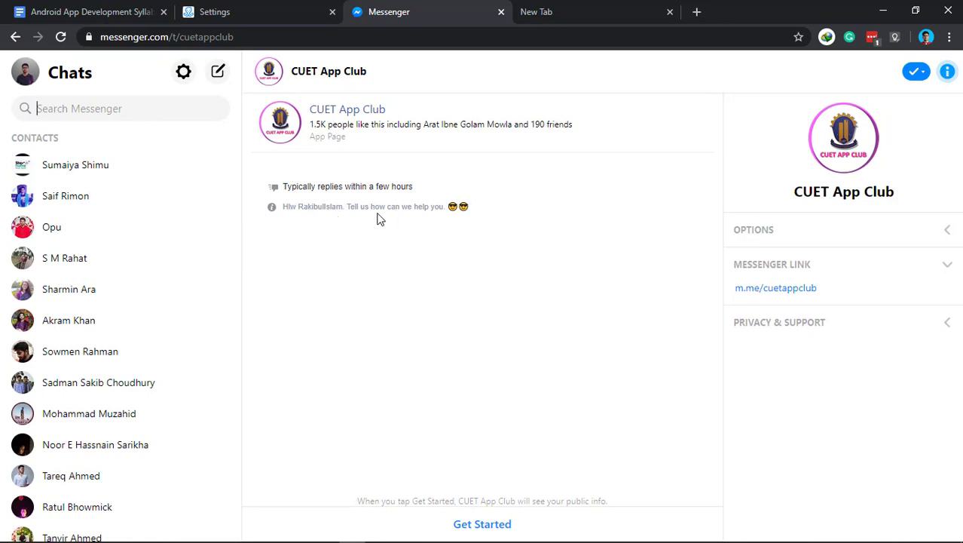
scroll(215, 300, "down", 3)
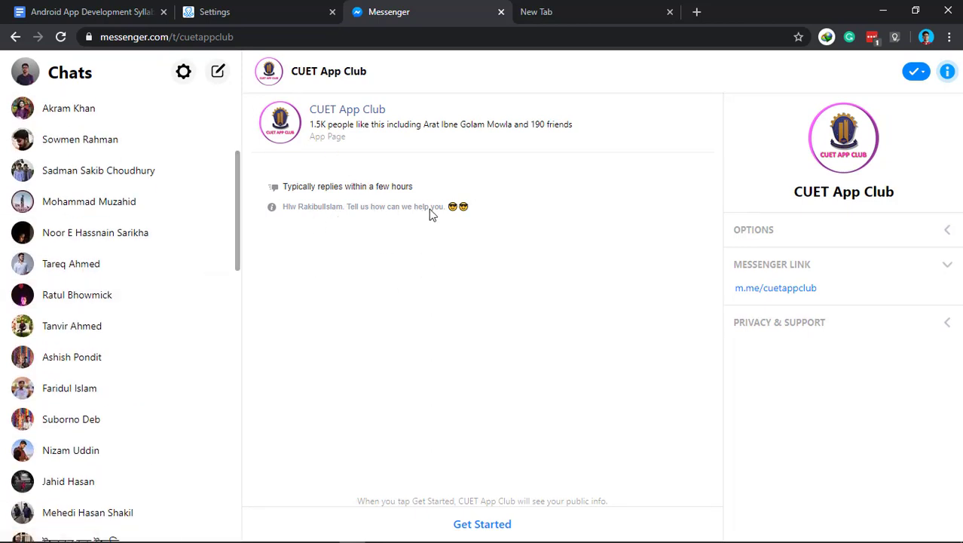
left_click(260, 21)
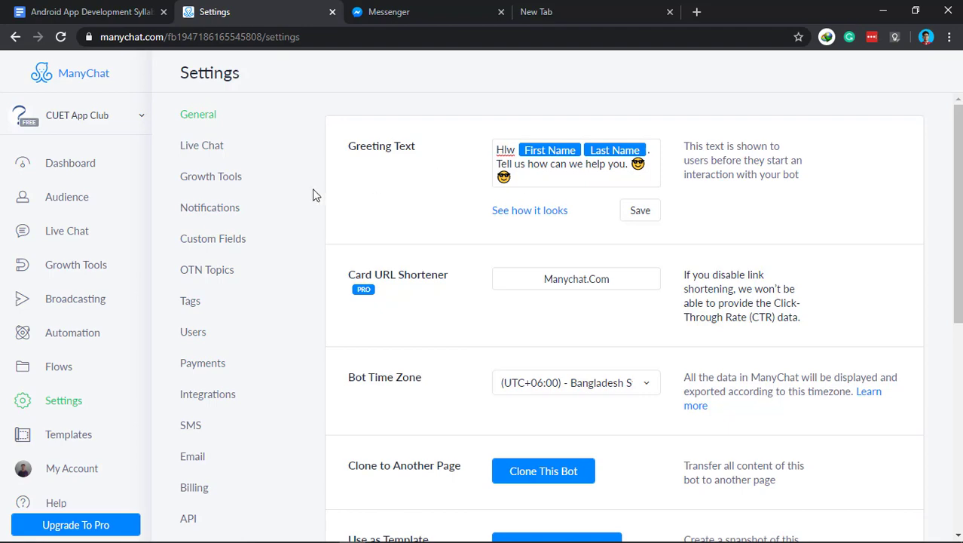
left_click(383, 15)
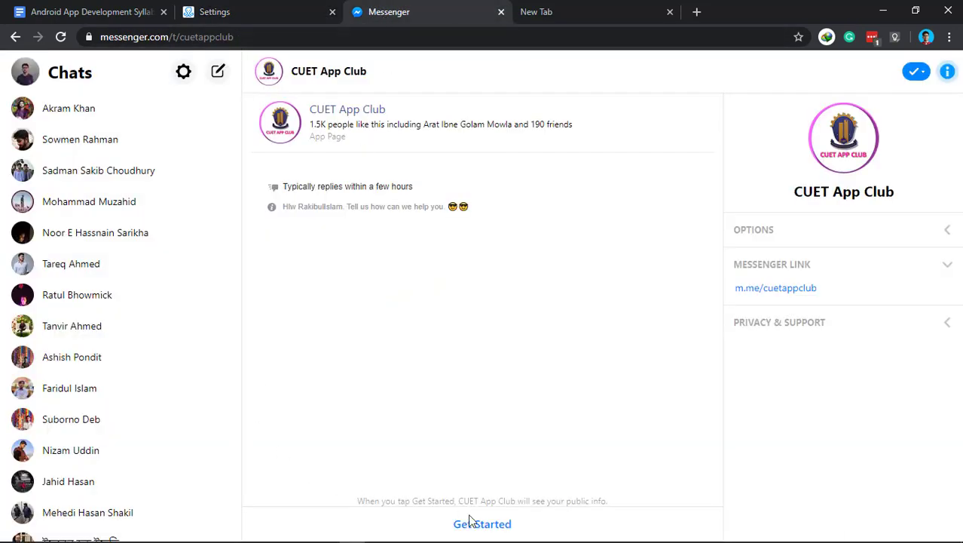
left_click(291, 12)
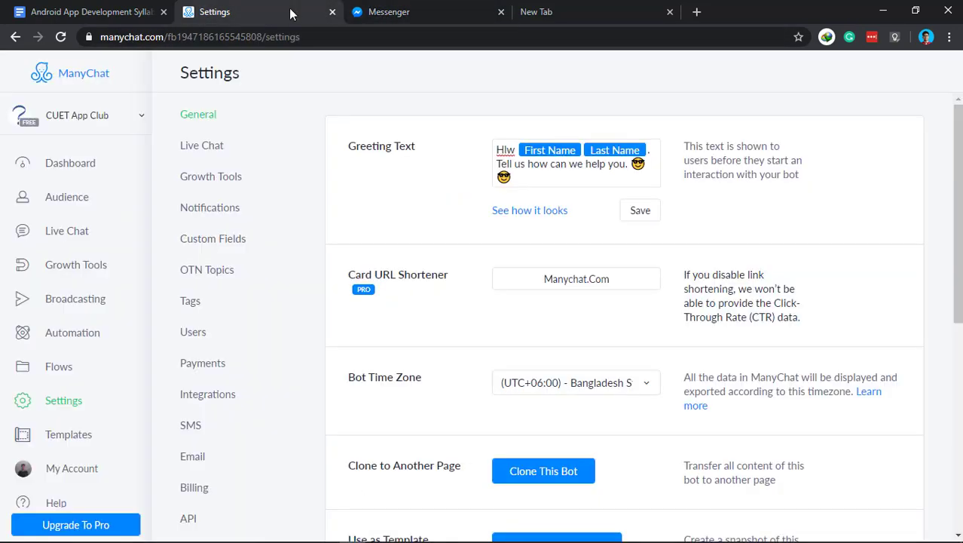
Switch to Messenger and get started with the CUET App Club bot to trigger its welcome message
left_click(383, 12)
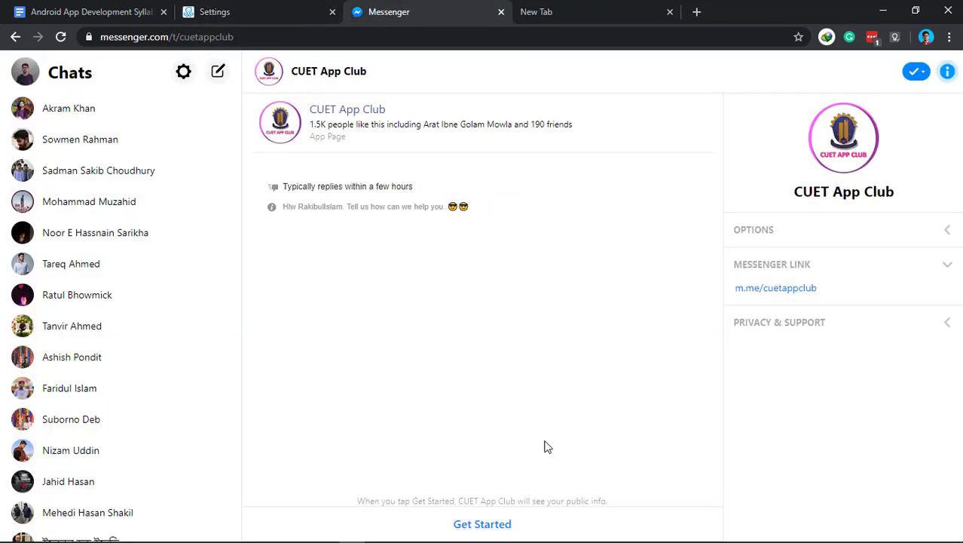
left_click(486, 522)
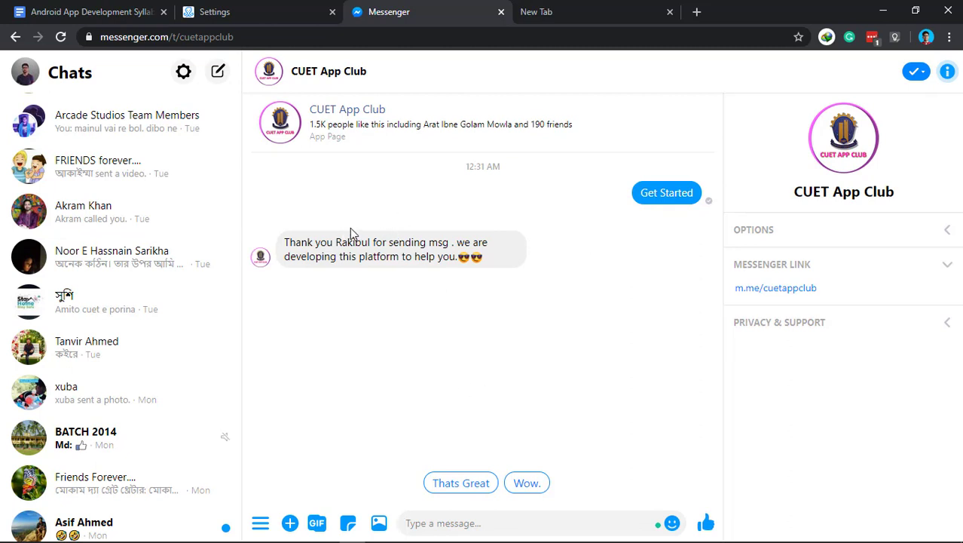
Switch back to ManyChat and review the Automation section's Main Menu buttons and Default Reply flow
left_click(241, 11)
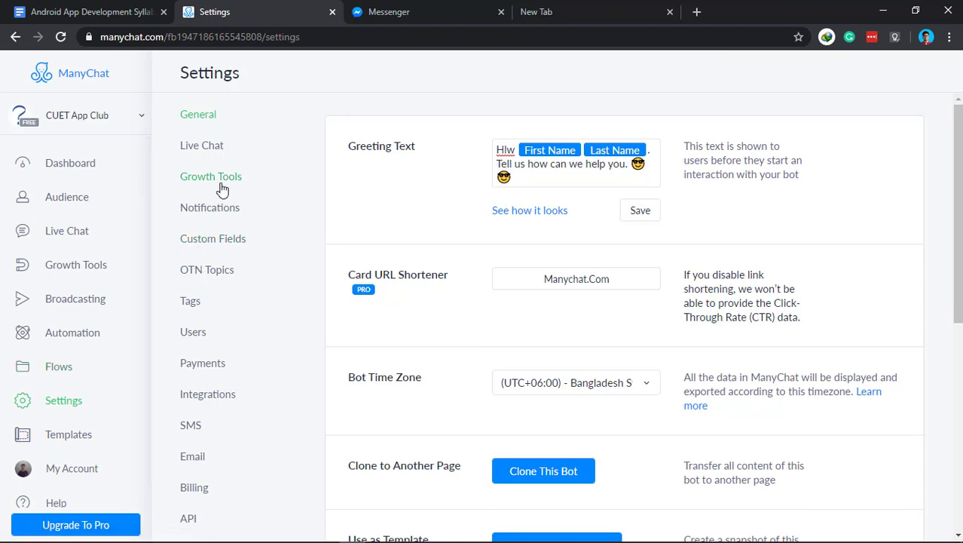
left_click(63, 345)
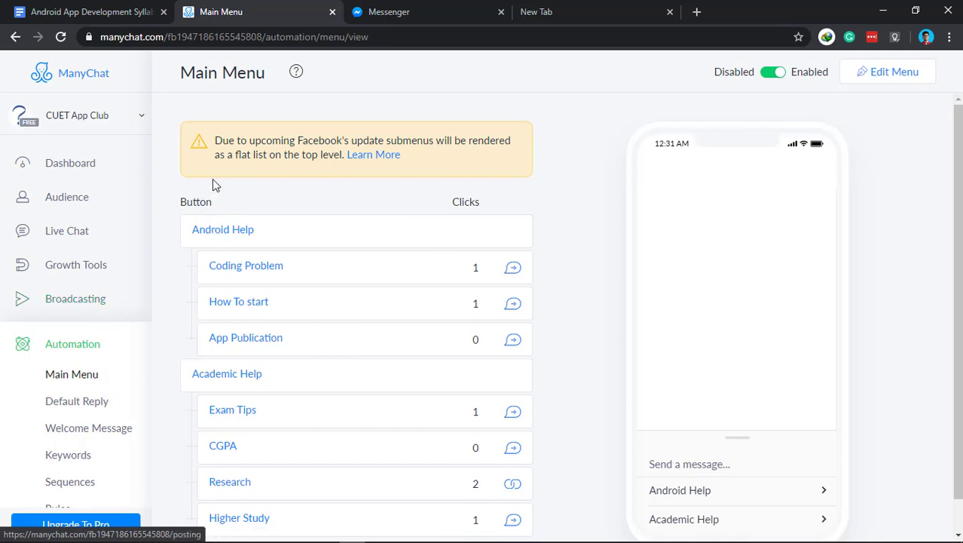
left_click(68, 351)
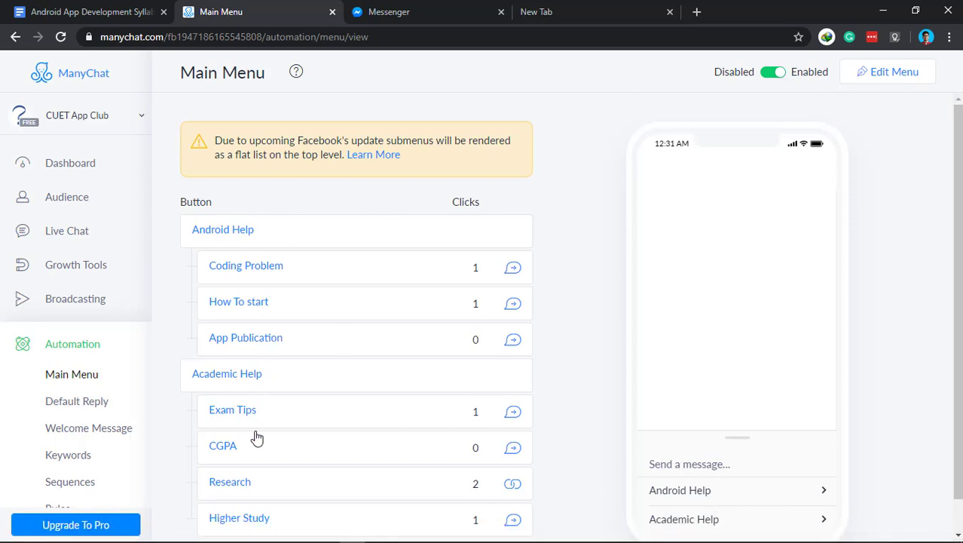
scroll(256, 438, "down", 1)
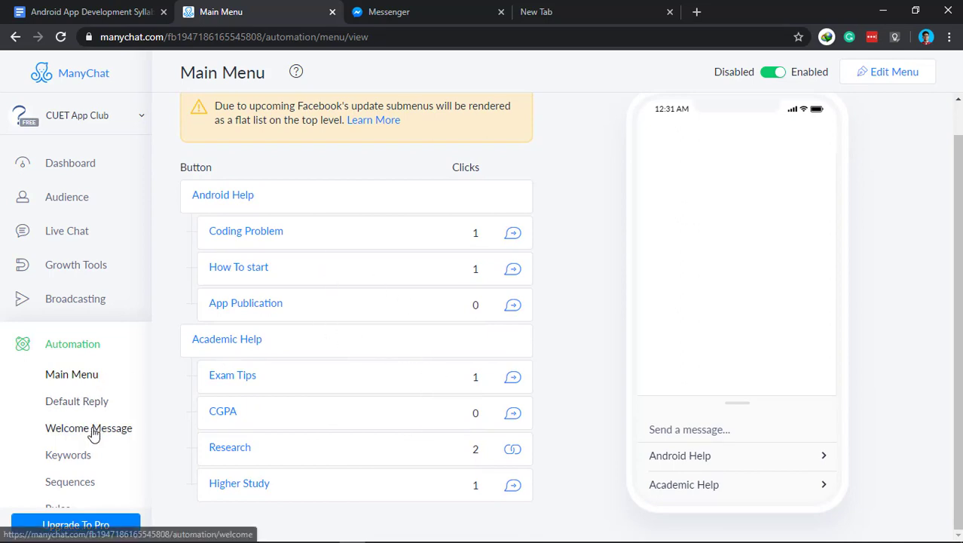
left_click(81, 405)
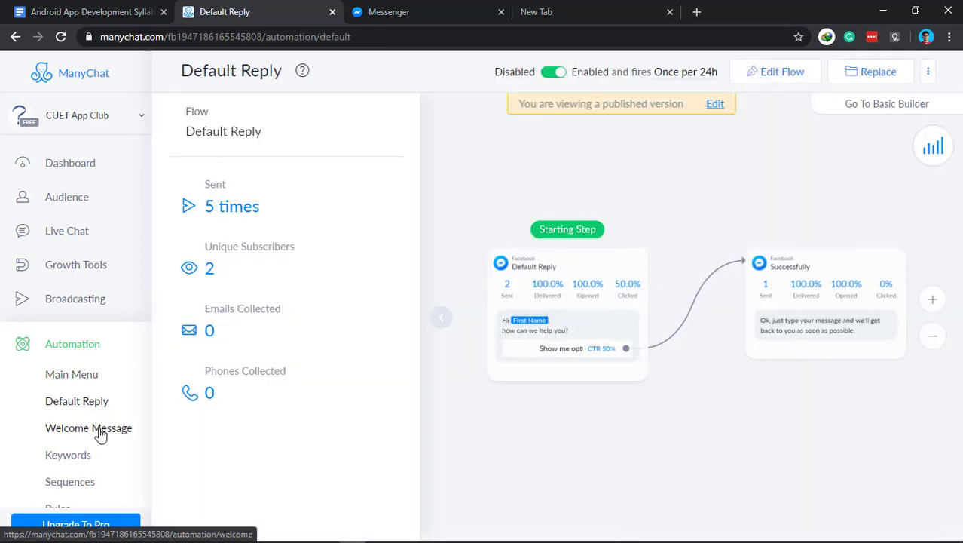
Open the Welcome Message flow and examine the text, quick replies and statistics of its starting step
left_click(100, 436)
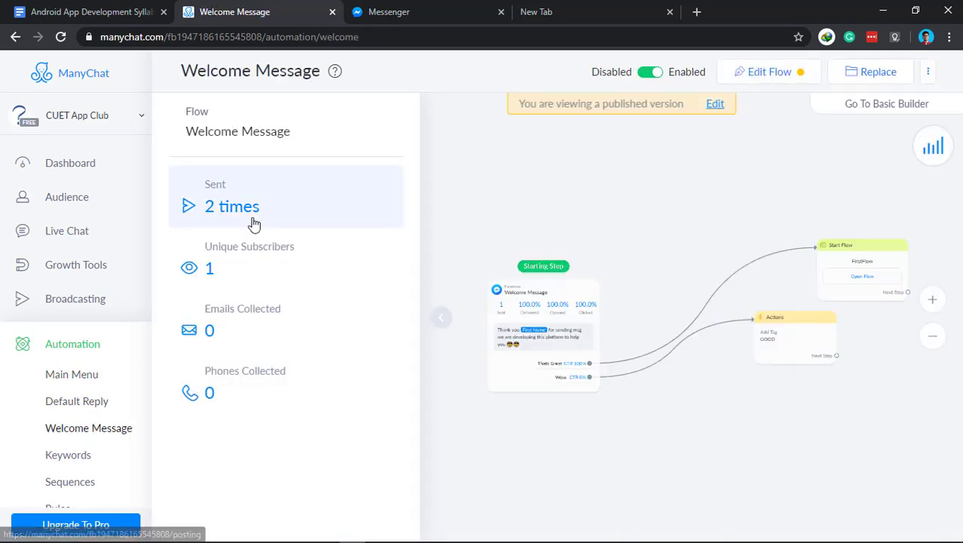
left_click(554, 330)
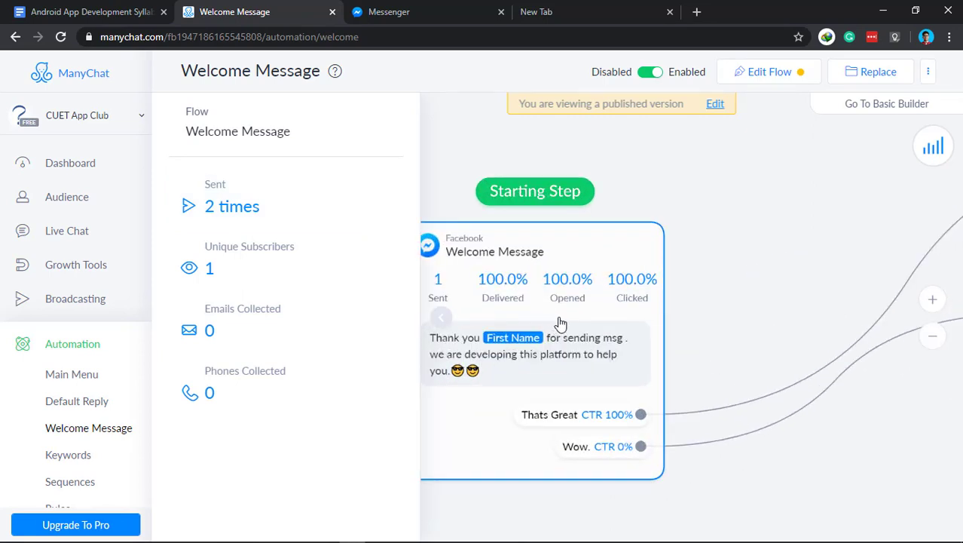
scroll(561, 325, "down", 5)
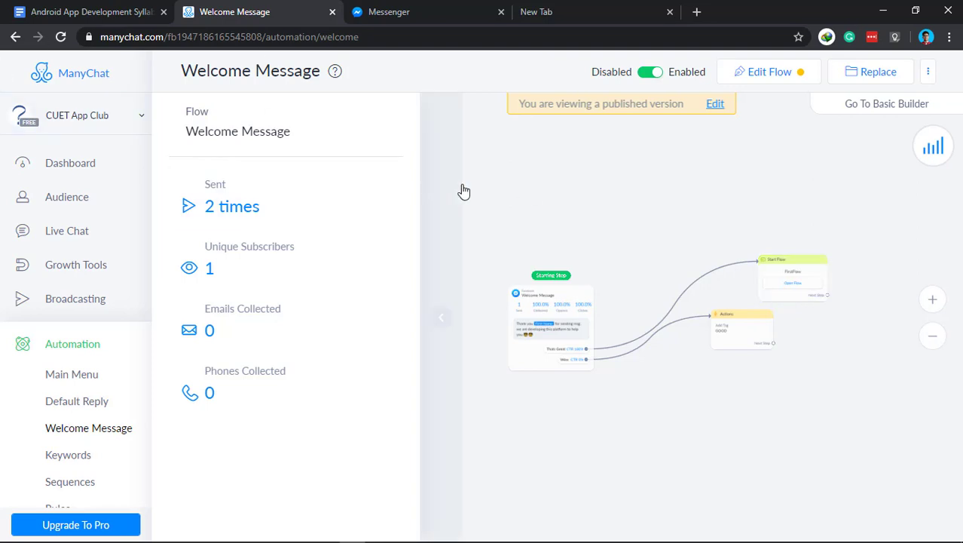
scroll(580, 354, "up", 4)
scroll(581, 355, "up", 3)
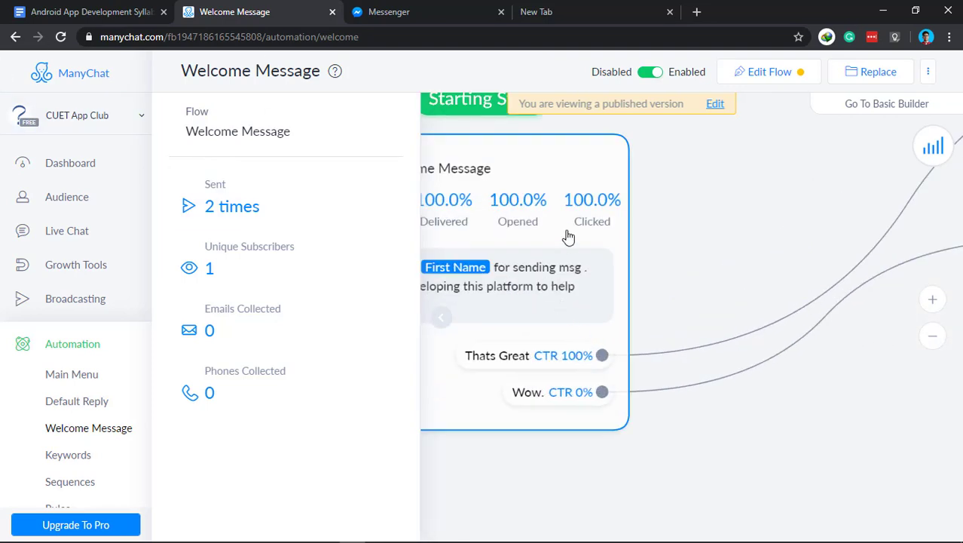
left_click_drag(570, 237, 679, 279)
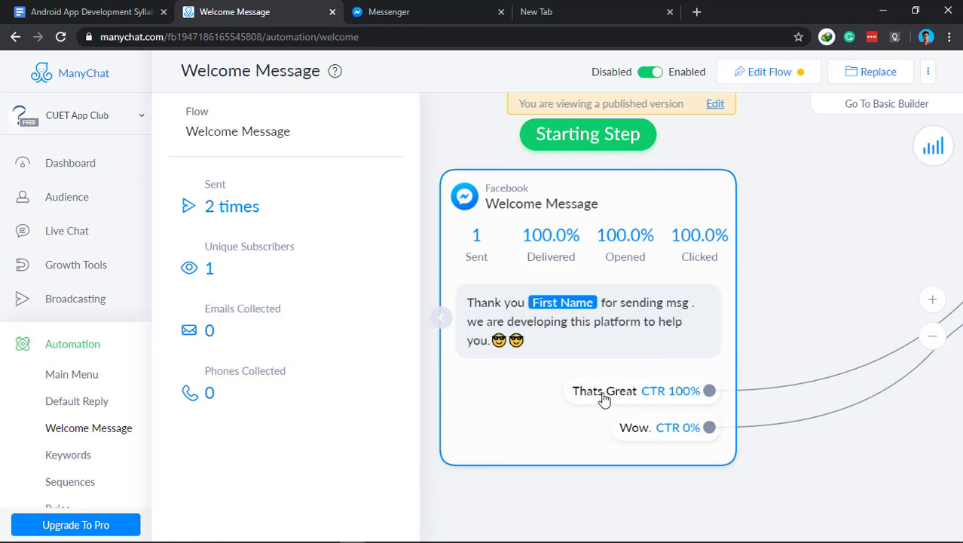
left_click(592, 345)
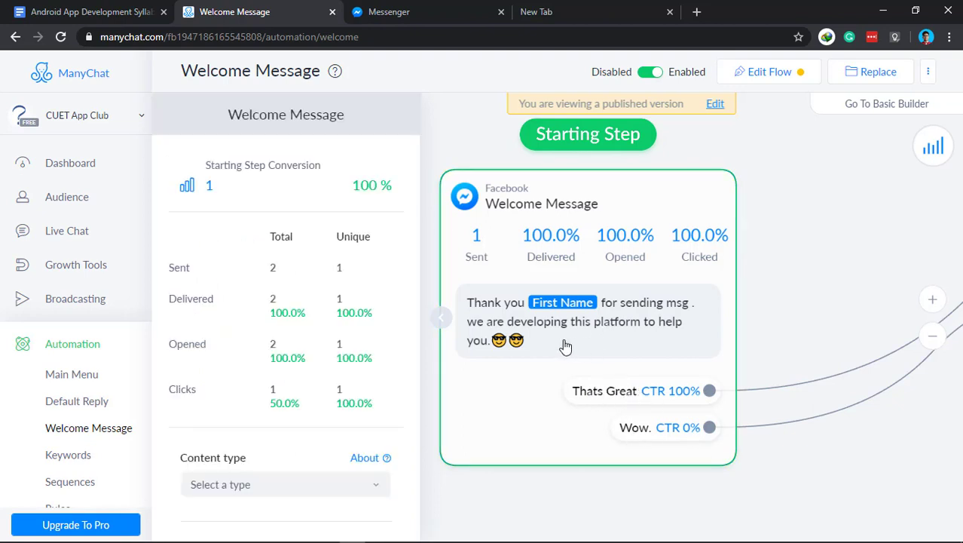
Edit the Welcome Message flow, replacing the second sentence of the starting text with "tell us how can we help you.."
left_click(767, 76)
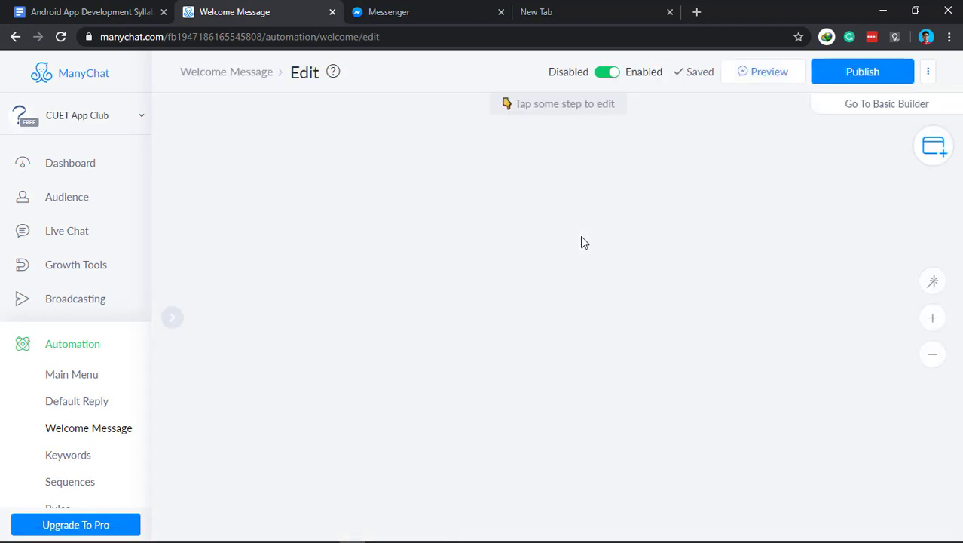
scroll(317, 362, "up", 3)
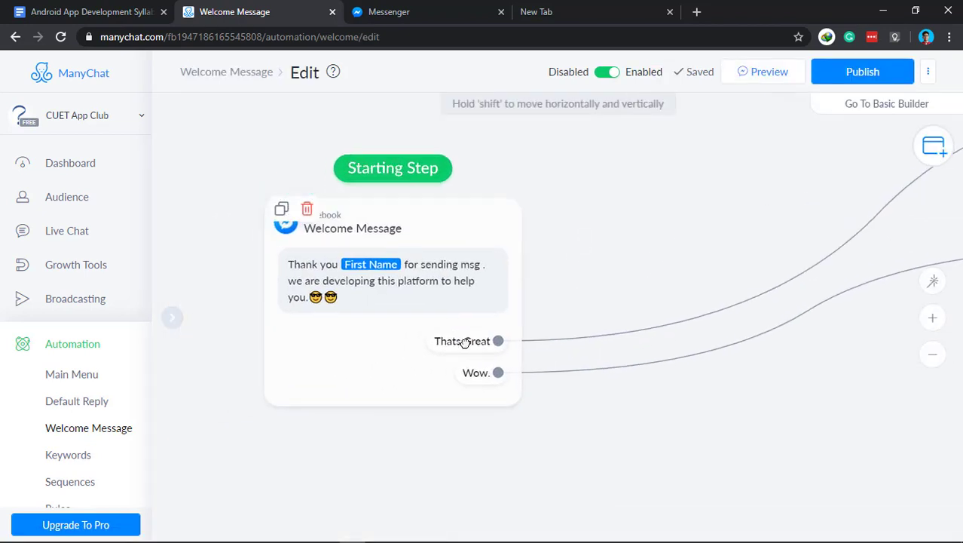
left_click(458, 294)
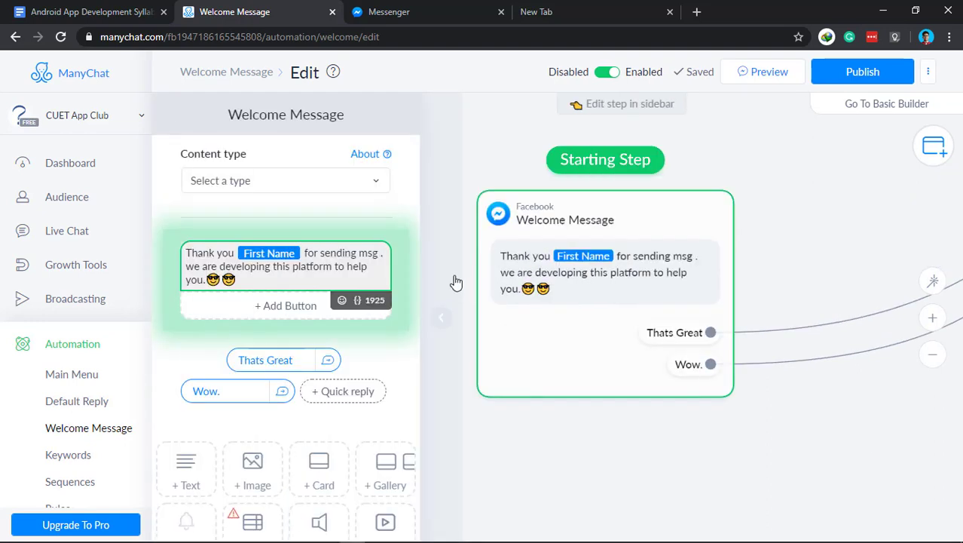
left_click(302, 280)
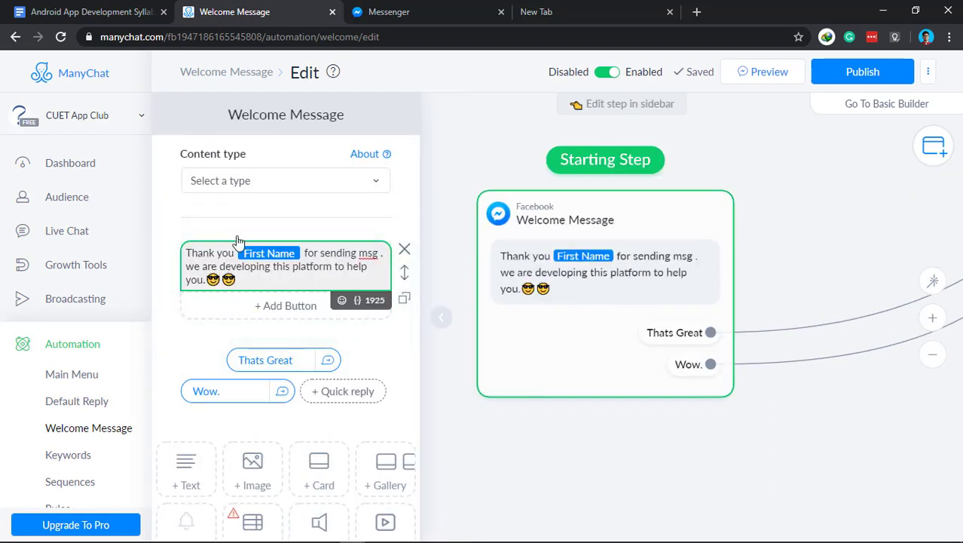
left_click_drag(243, 276, 168, 276)
key("BackSpace")
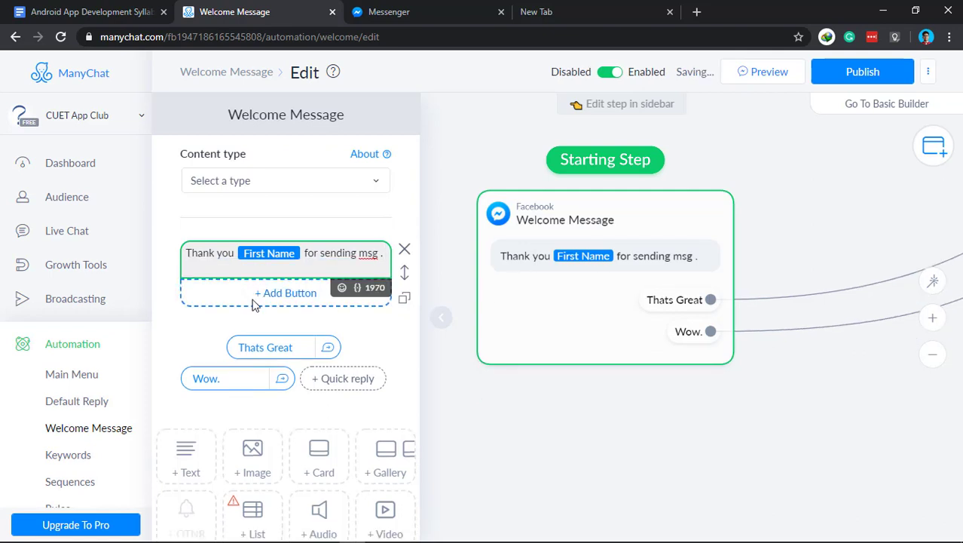
type("tell")
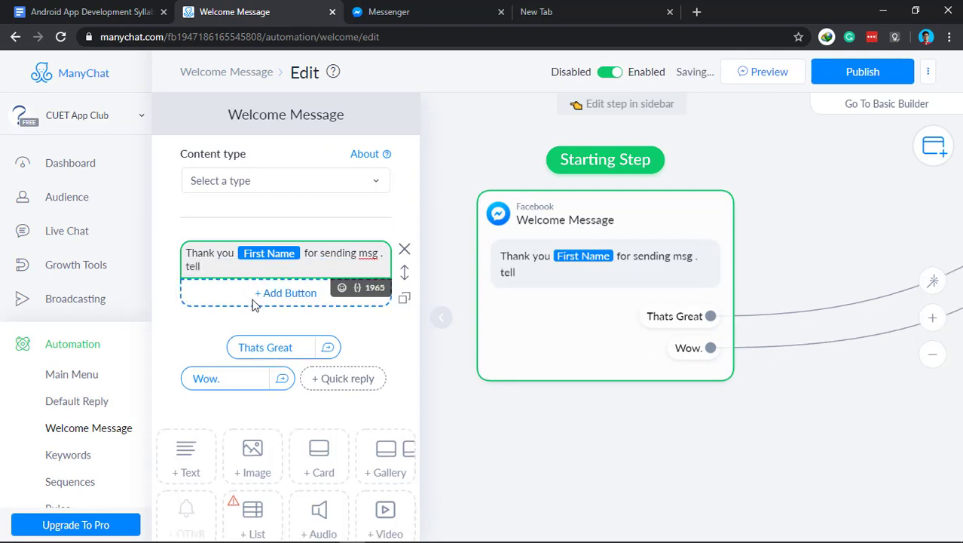
type(" us how can yo")
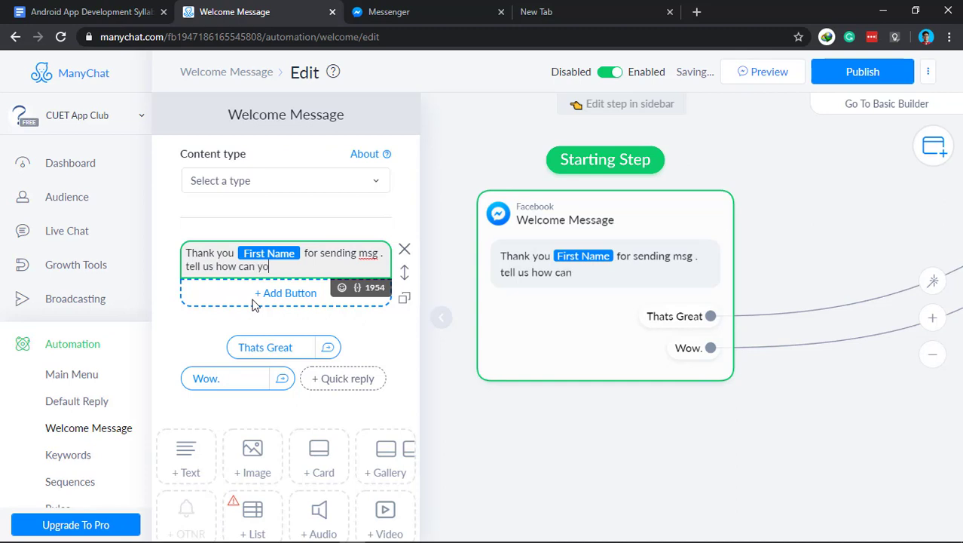
key("BackSpace")
key("BackSpace")
type("we help you.")
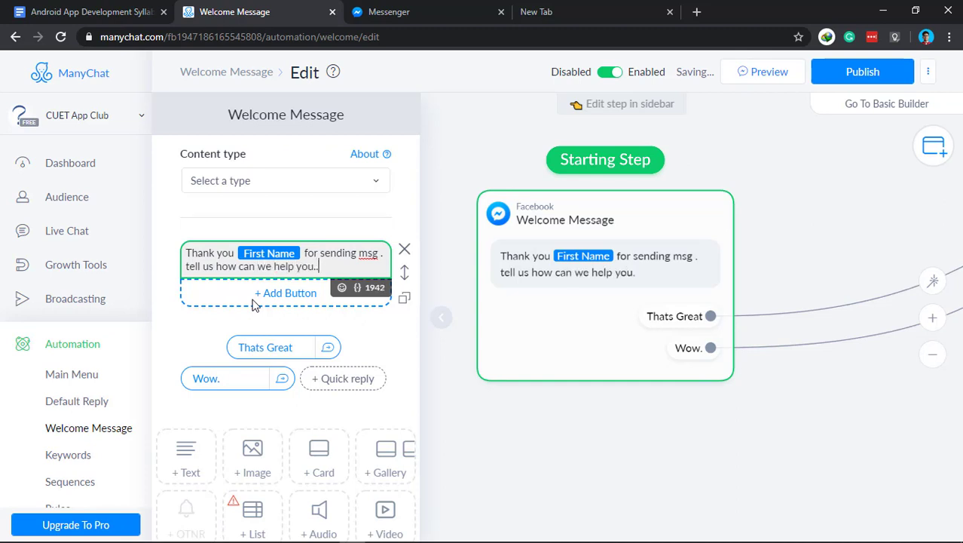
type(".")
Append a grinning emoji and a smiling emoji with blushing cheeks to the welcome text
left_click(341, 287)
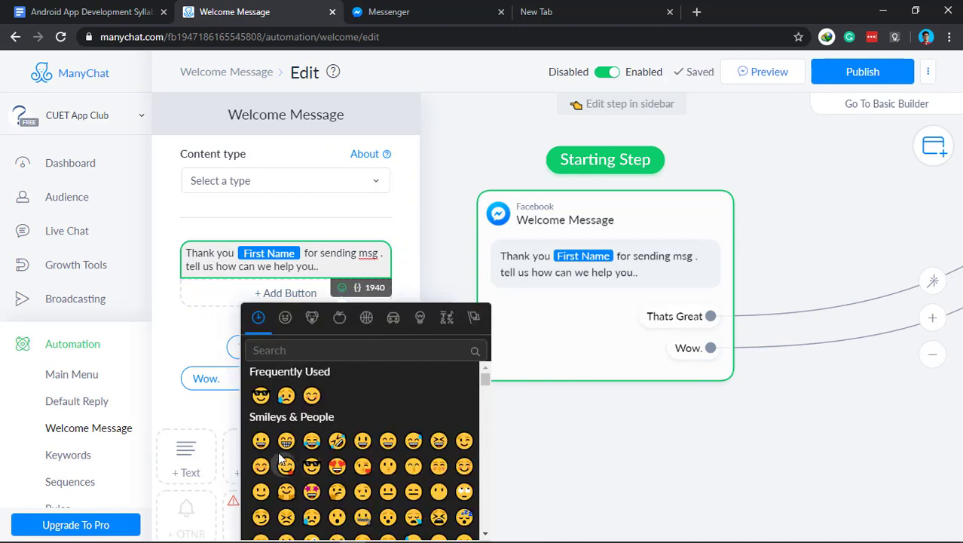
left_click(388, 440)
left_click(311, 395)
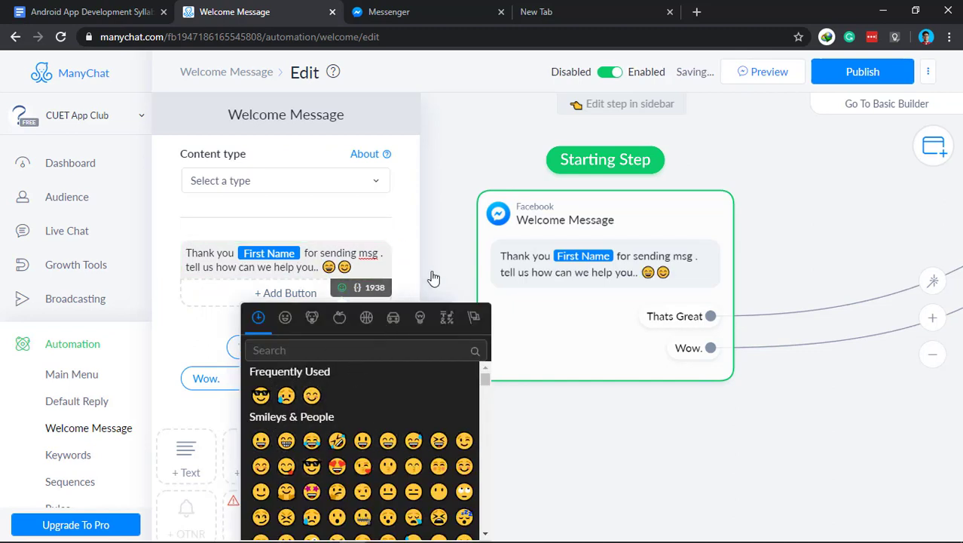
left_click(433, 273)
left_click(171, 320)
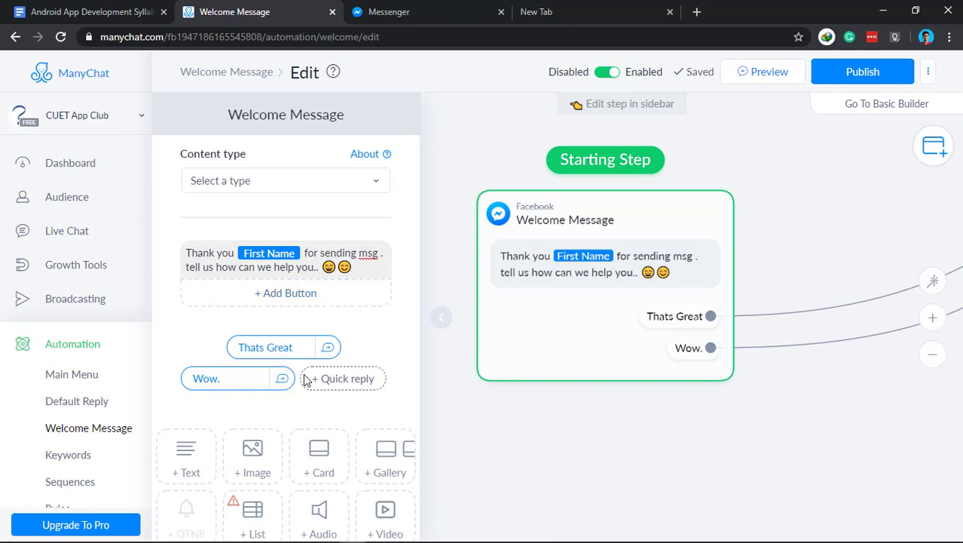
Add a third quick reply named "nothing" to the welcome message
left_click(334, 380)
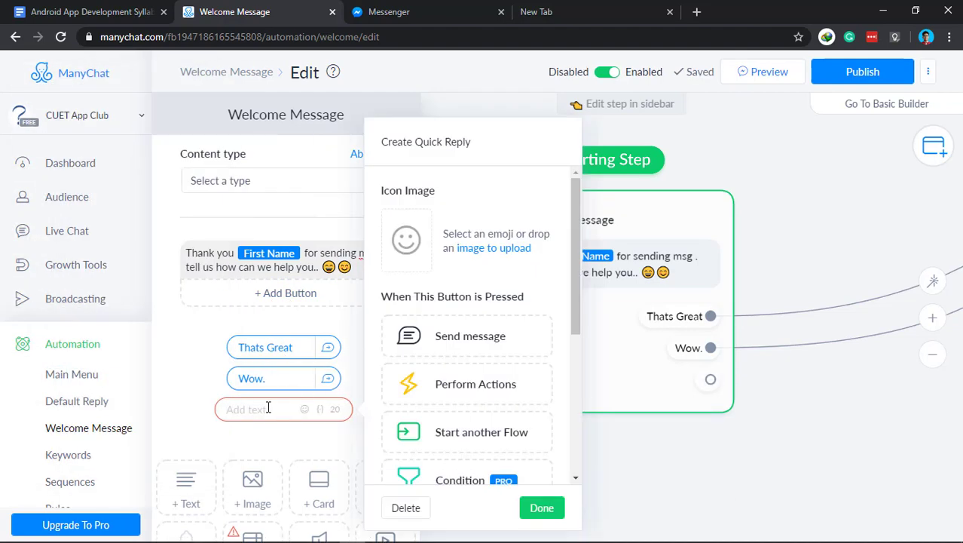
type("nothing")
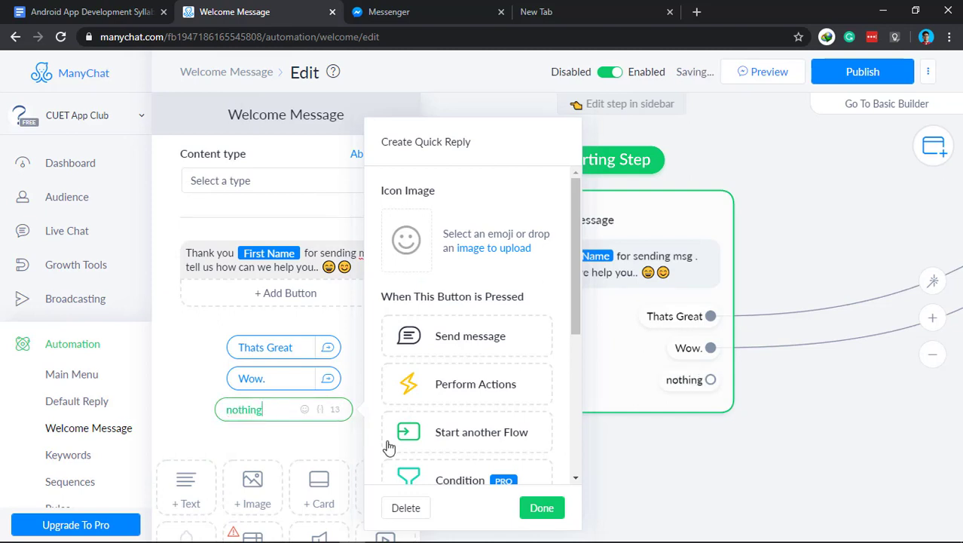
left_click(523, 505)
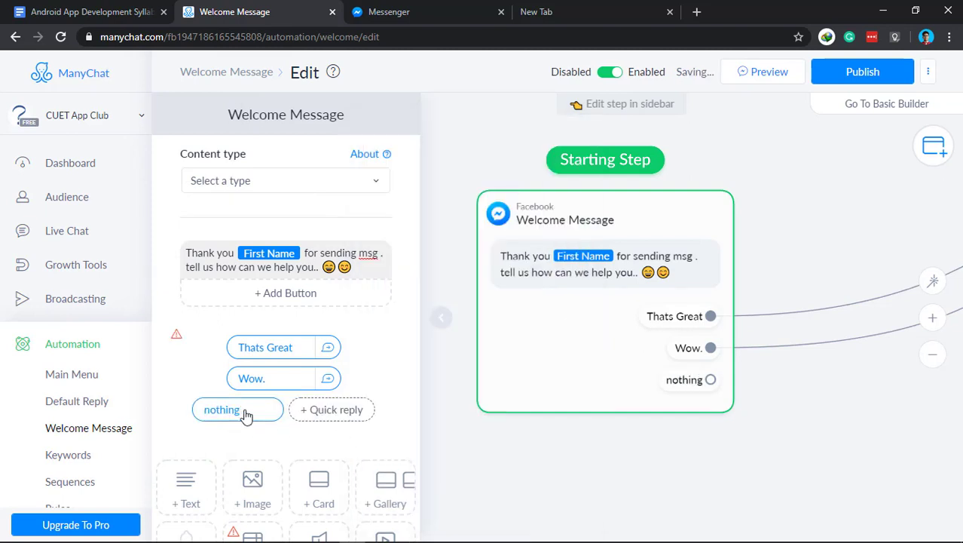
Set the "nothing" quick reply to send a message when it is chosen
mouse_move(178, 342)
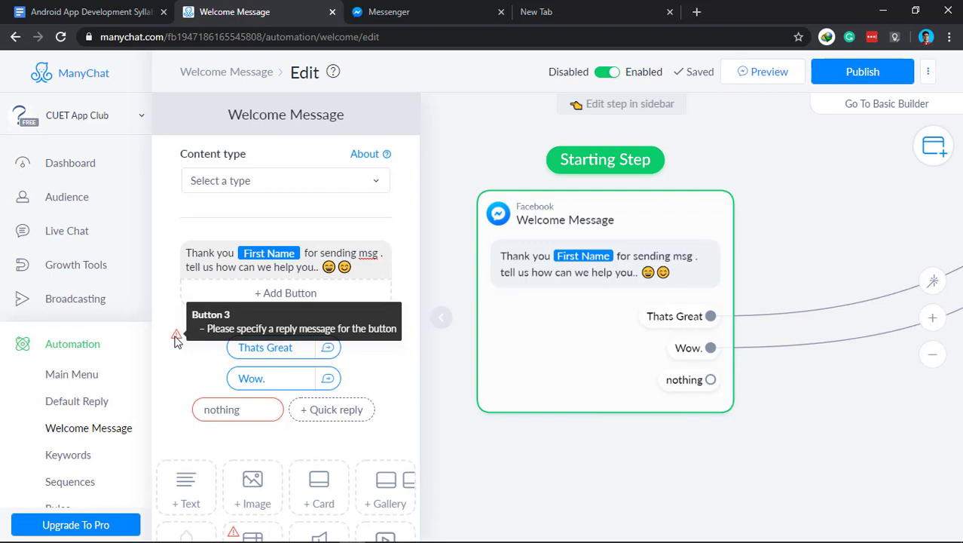
left_click(241, 414)
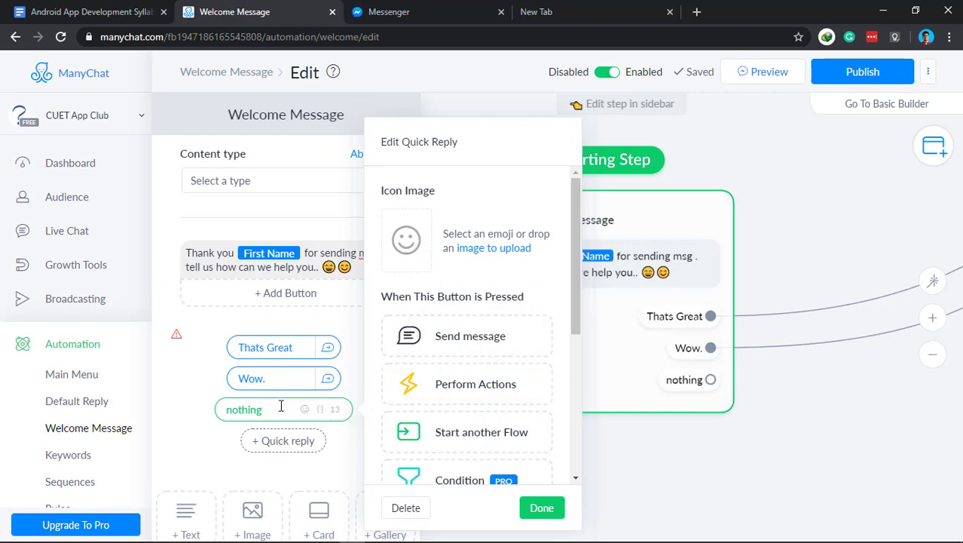
left_click(320, 410)
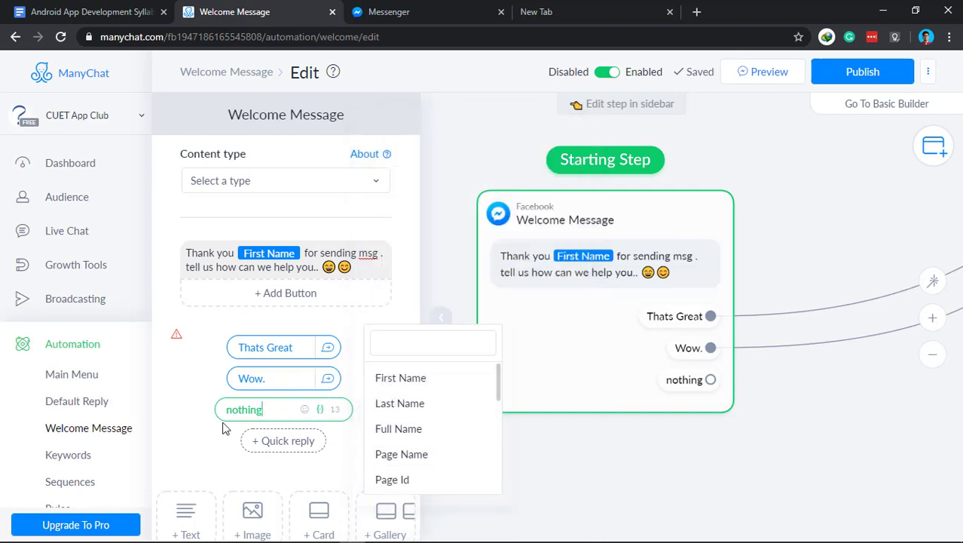
left_click(198, 433)
left_click(246, 415)
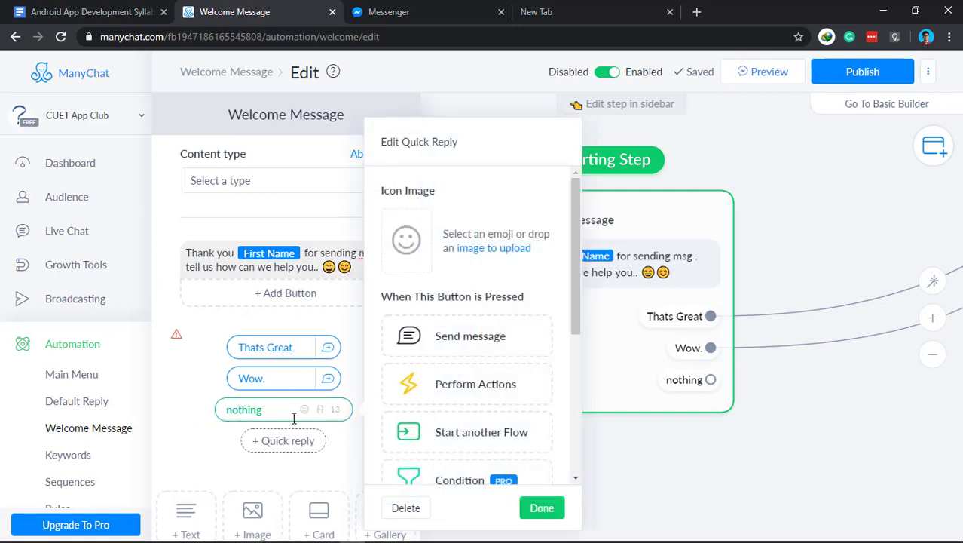
scroll(460, 428, "down", 2)
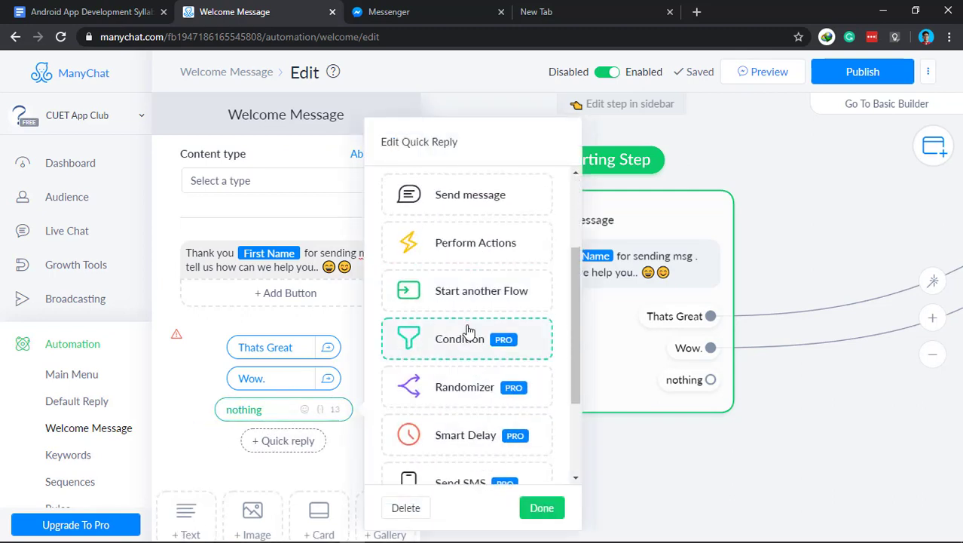
scroll(470, 315, "down", 2)
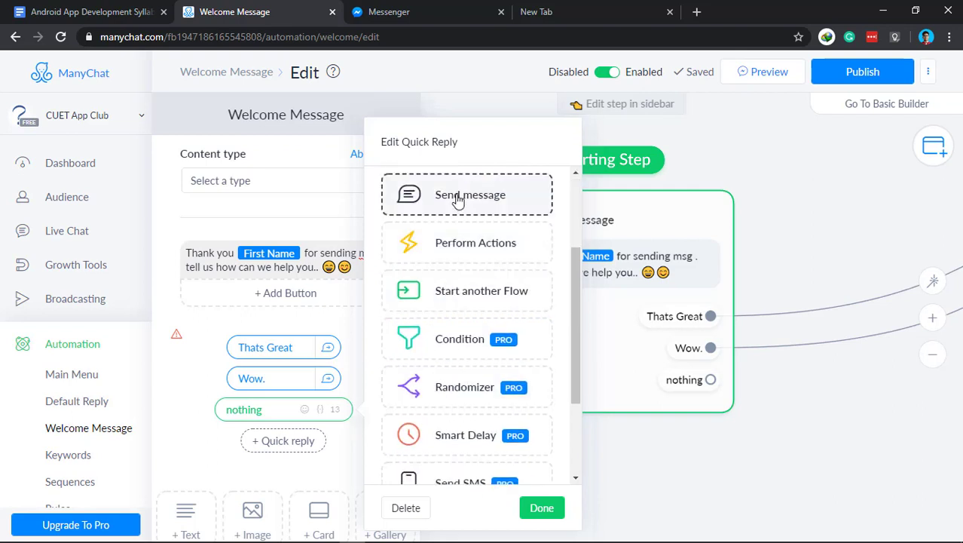
left_click(471, 195)
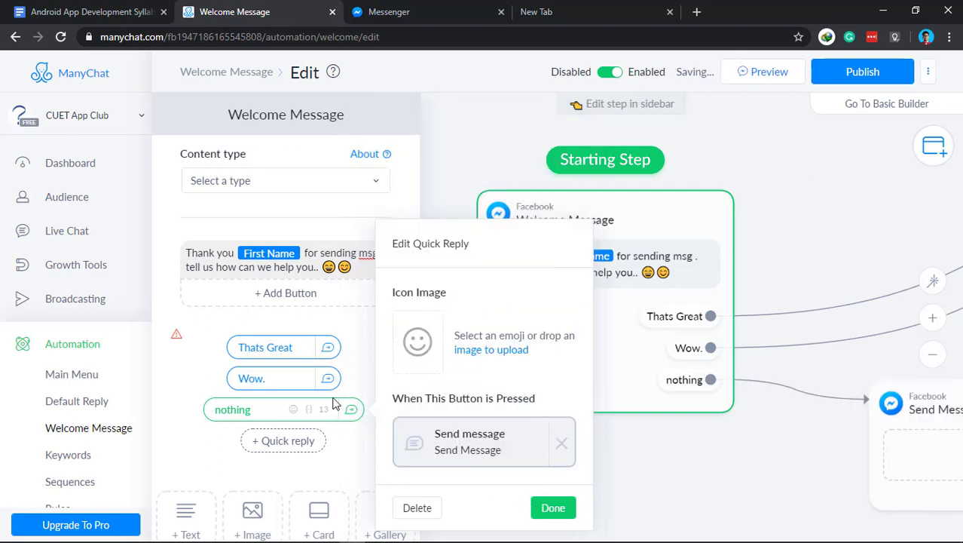
Open the new Send Message step and arrange the blocks so it sits just below the Welcome Message block
left_click(471, 444)
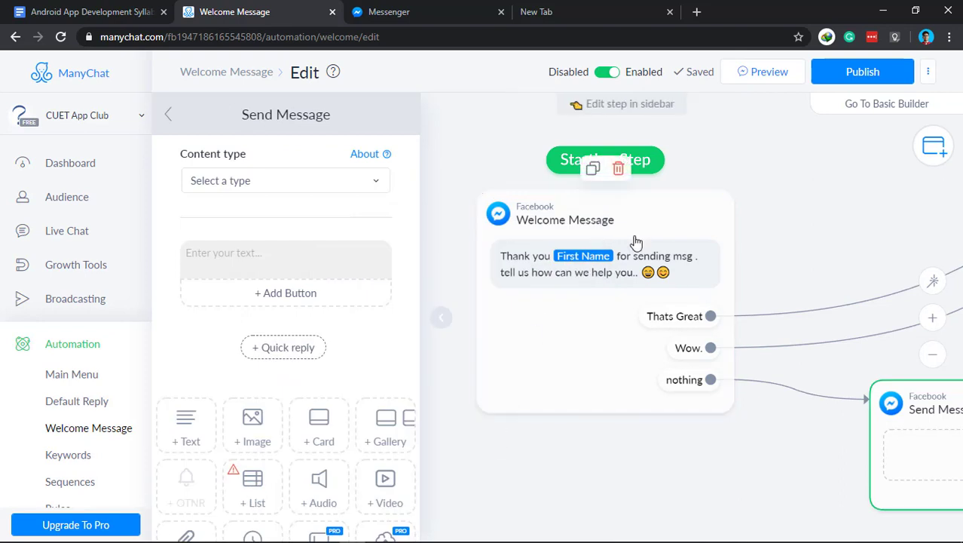
left_click_drag(688, 205, 638, 205)
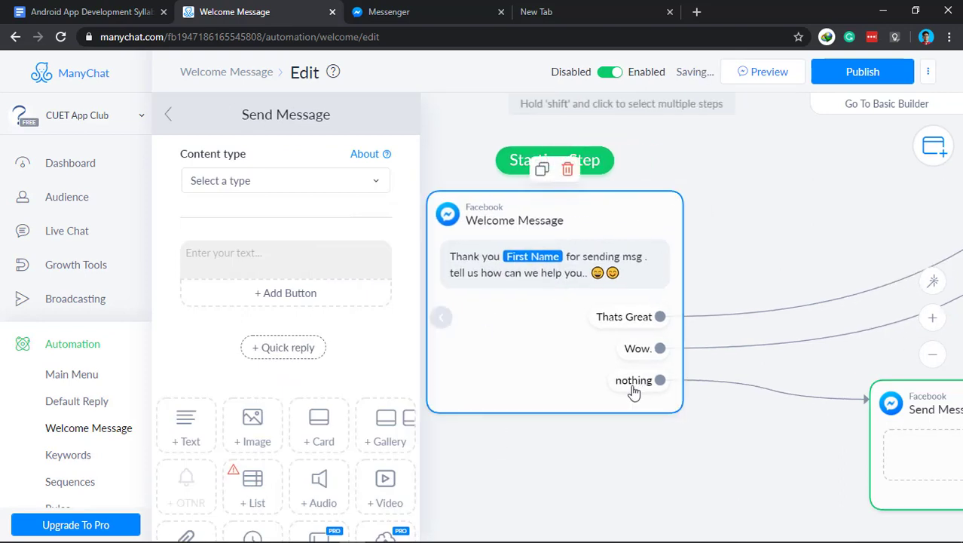
left_click_drag(894, 392, 669, 437)
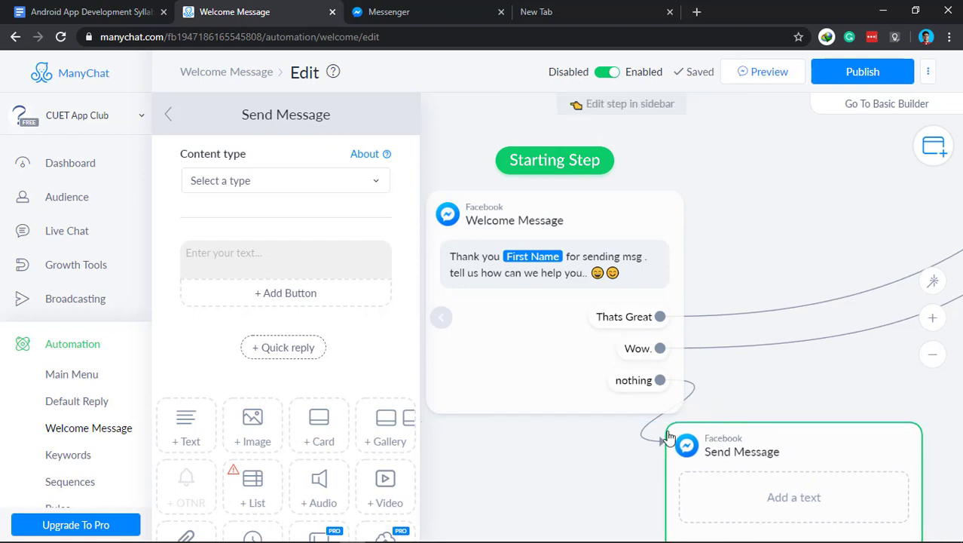
Set the new Send Message step's text to "Why You here ?" and close its editor
left_click(777, 504)
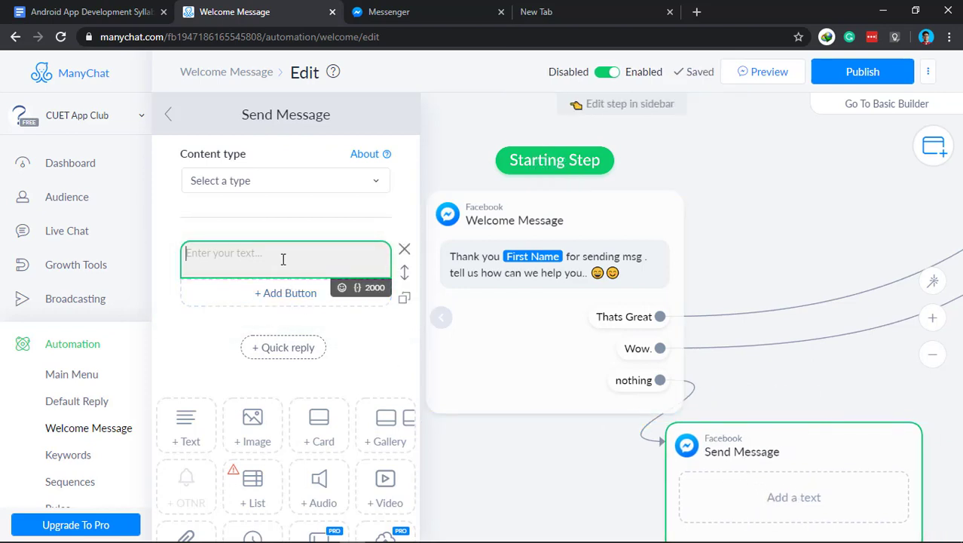
type("WH")
key("BackSpace")
key("BackSpace")
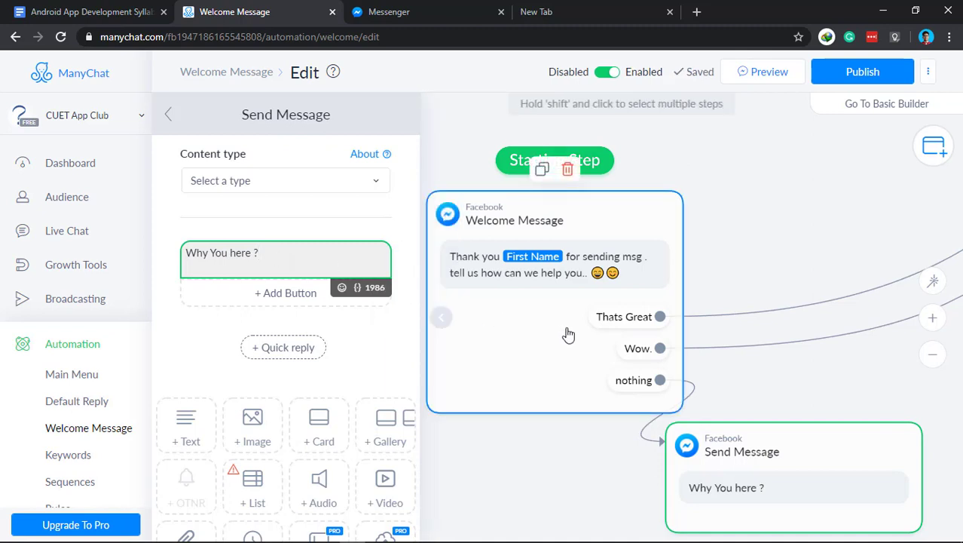
left_click(413, 327)
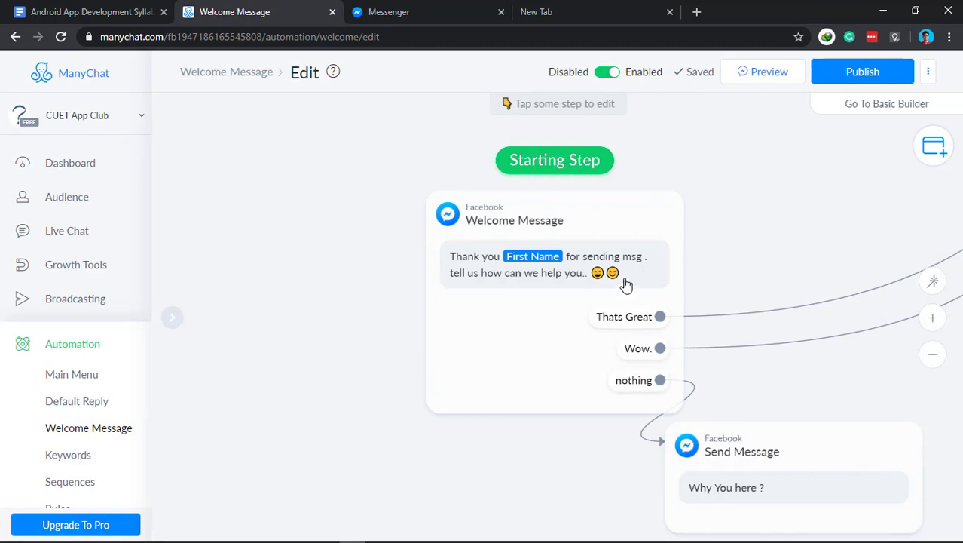
Rearrange the flow so the Start Flow, Actions and Send Message blocks are stacked just to the right of the Welcome Message block
left_click_drag(784, 454, 879, 410)
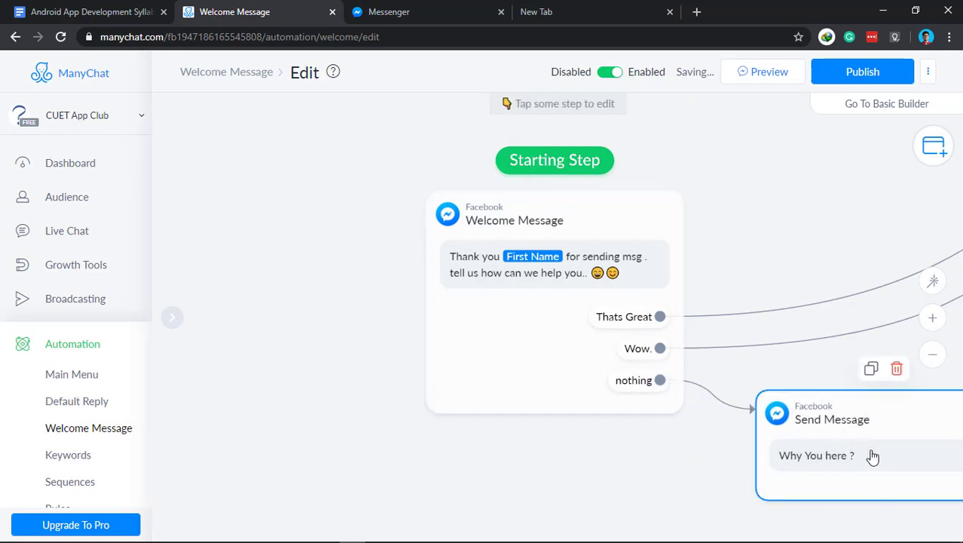
left_click_drag(615, 218, 441, 219)
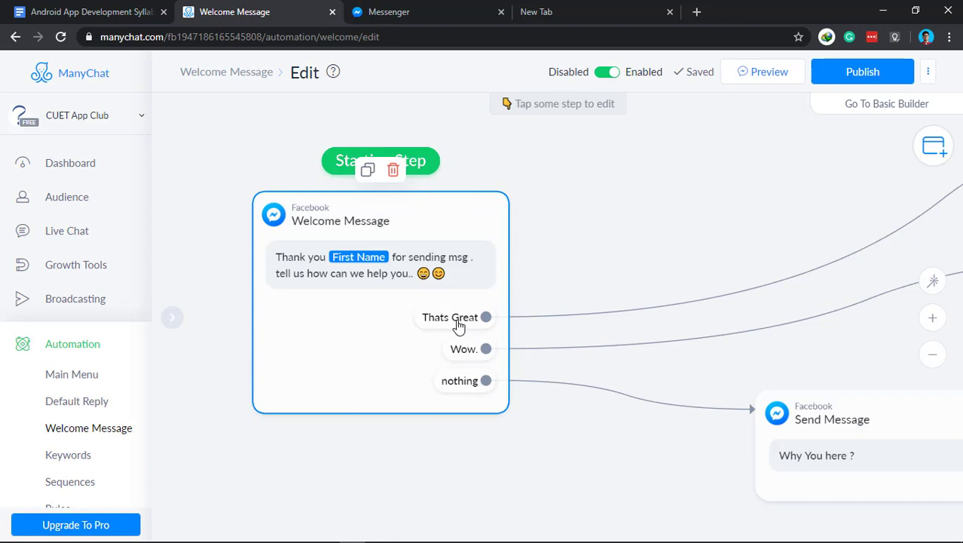
scroll(873, 238, "down", 2)
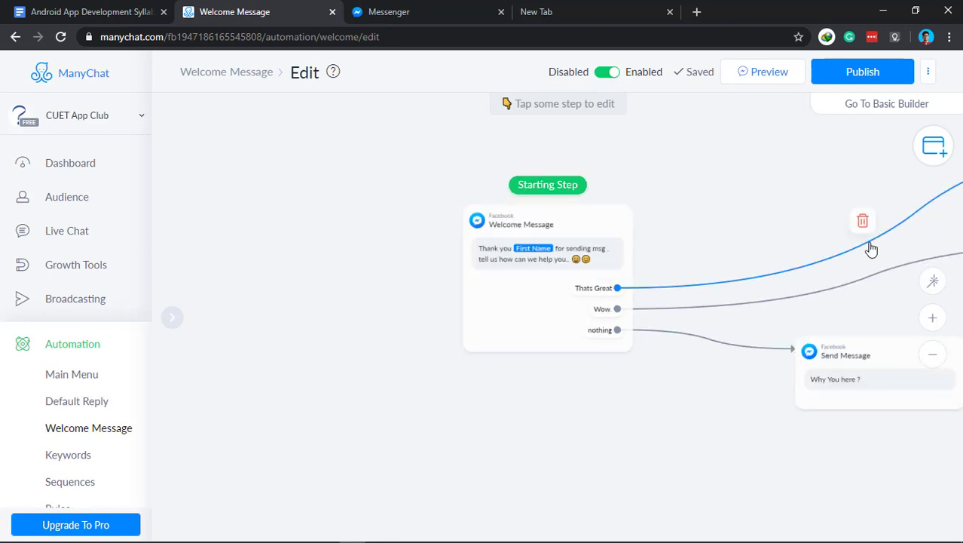
left_click_drag(871, 248, 509, 243)
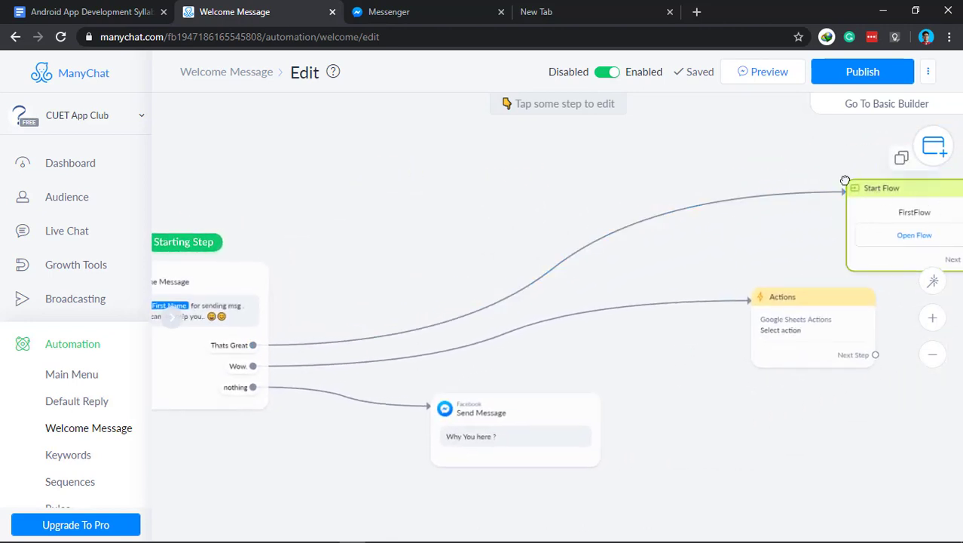
left_click_drag(919, 197, 453, 225)
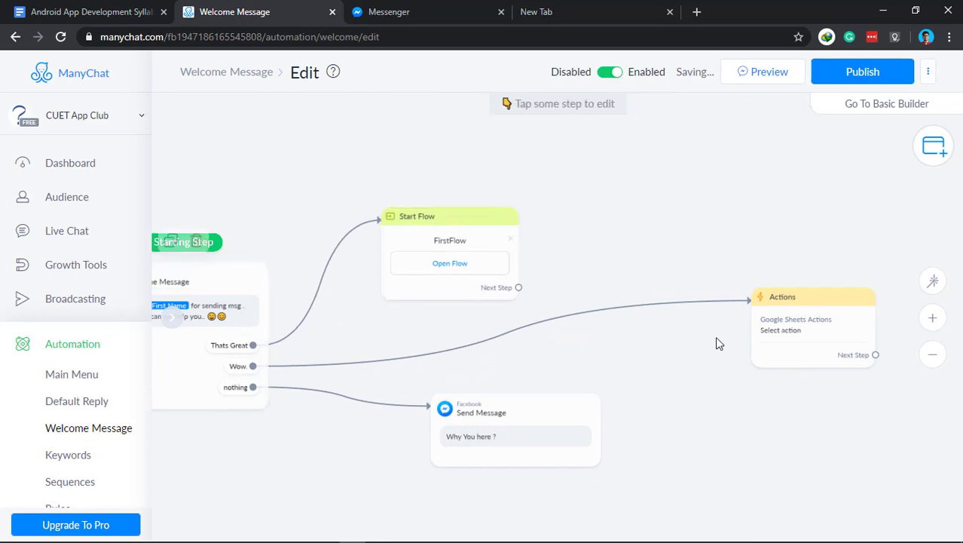
left_click_drag(839, 316, 509, 337)
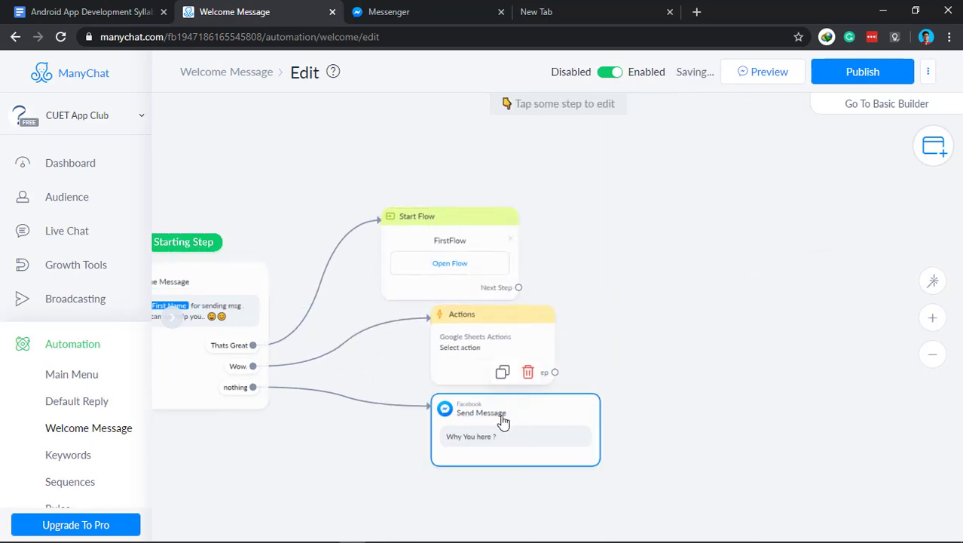
left_click_drag(501, 411, 448, 421)
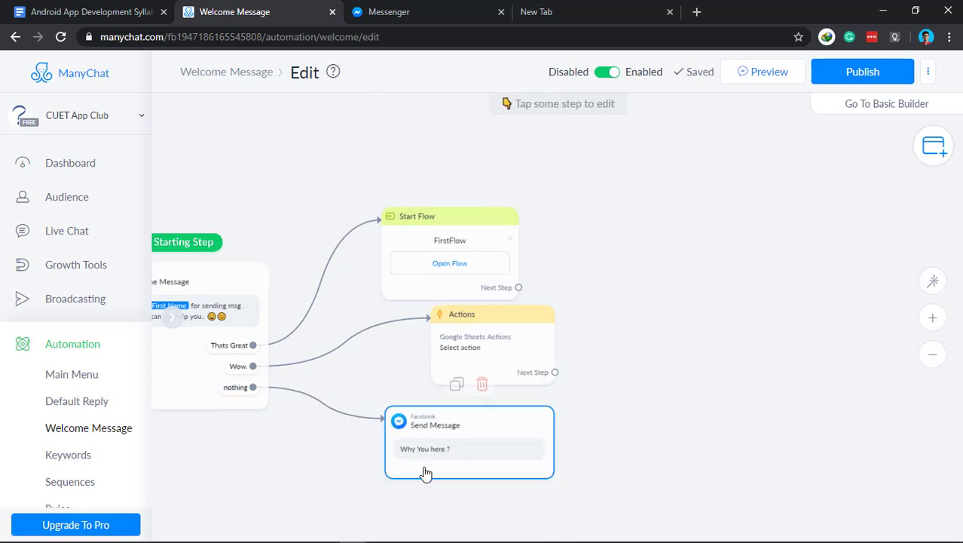
left_click_drag(454, 226, 475, 183)
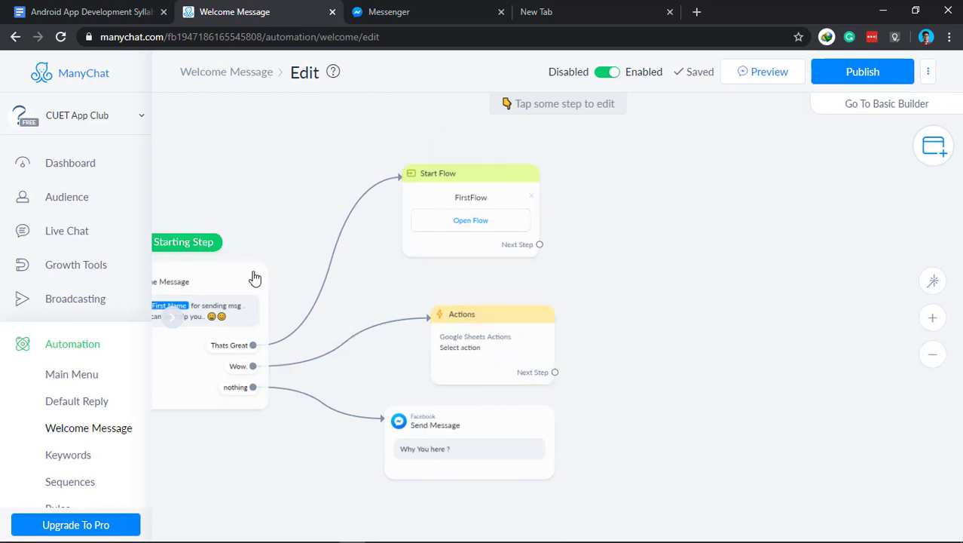
left_click_drag(255, 278, 329, 279)
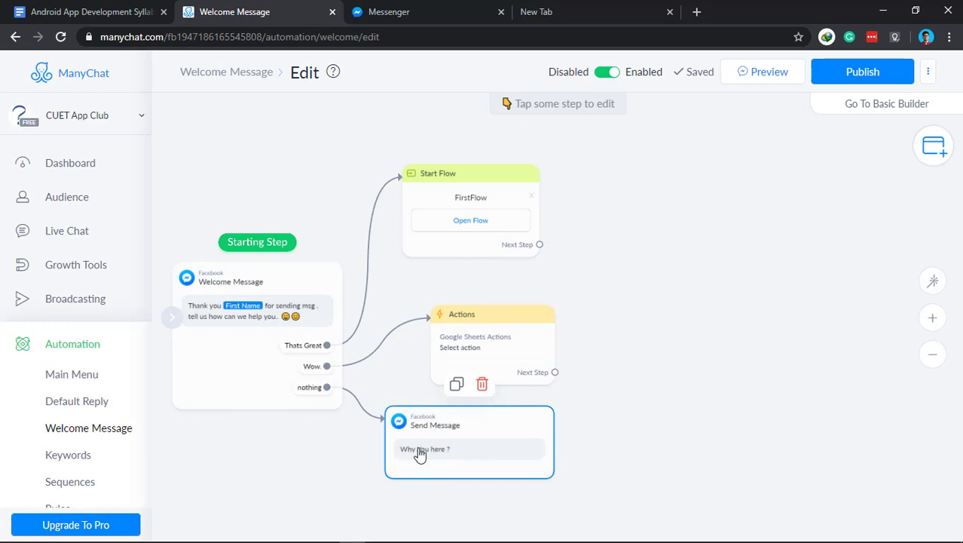
Try to publish the flow, and remove the Google Sheets action from the Actions step
left_click(851, 78)
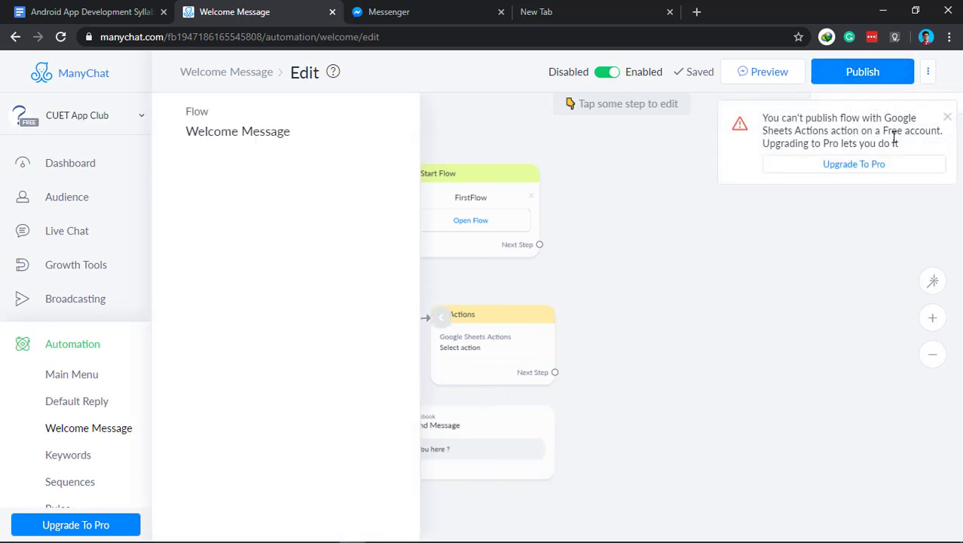
left_click(949, 120)
left_click(525, 350)
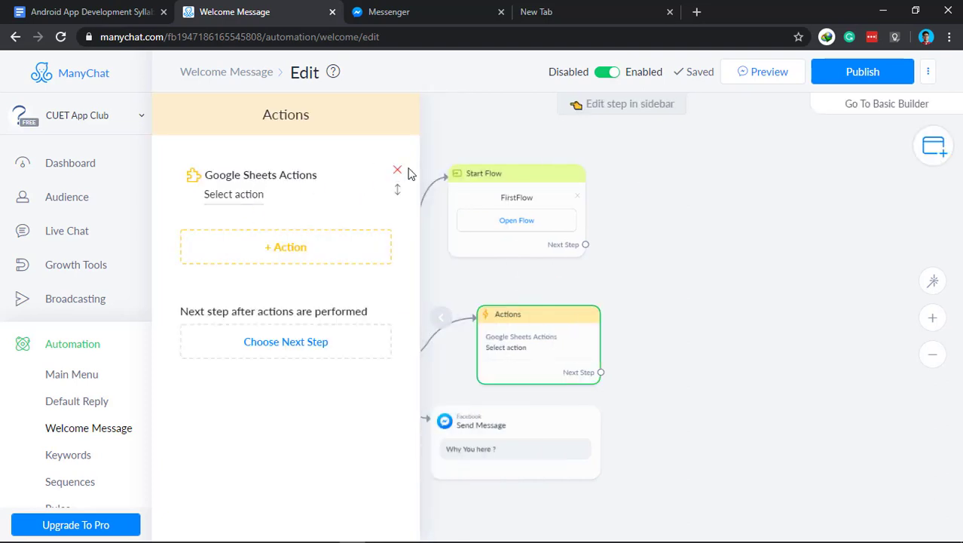
left_click(397, 171)
left_click(600, 128)
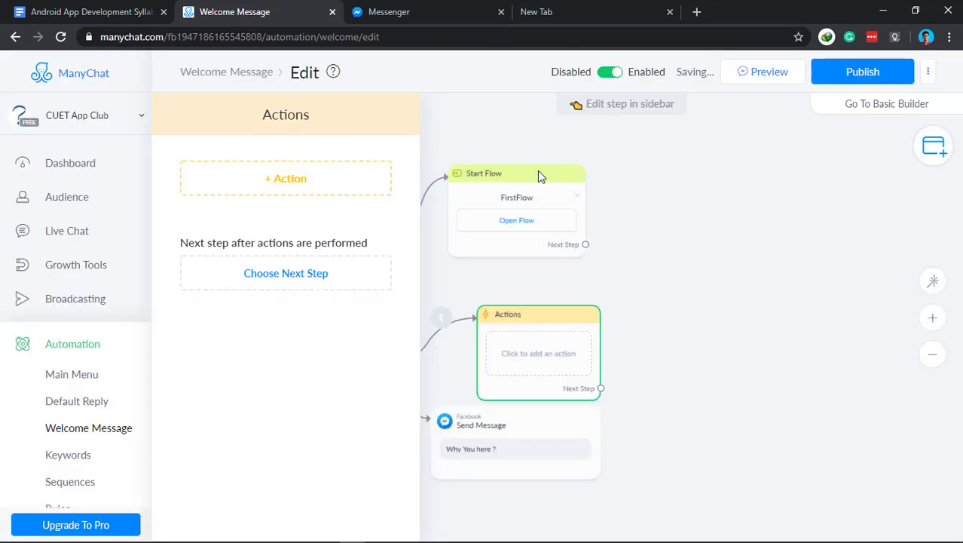
Add an Add Tag action with the tag GOOD to the Actions step and publish the flow
left_click(343, 185)
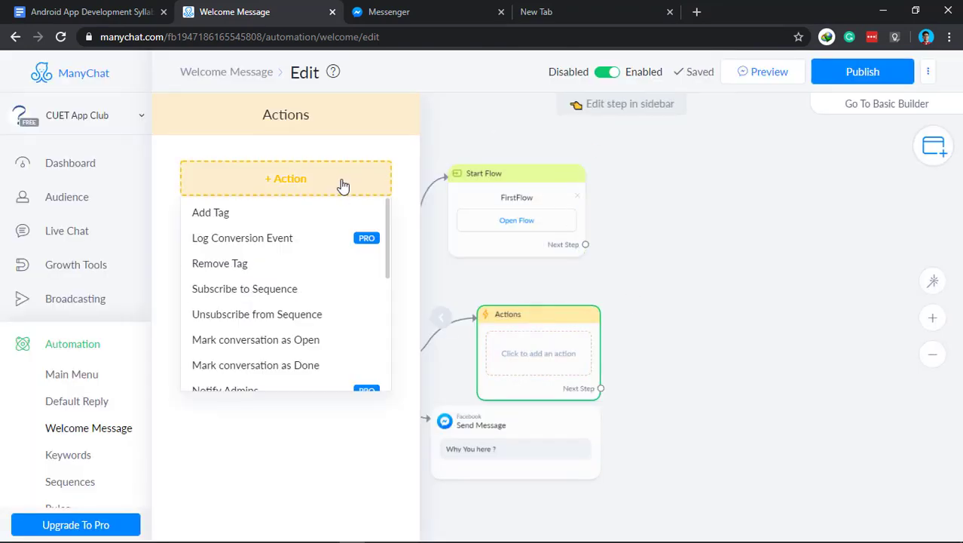
left_click(266, 215)
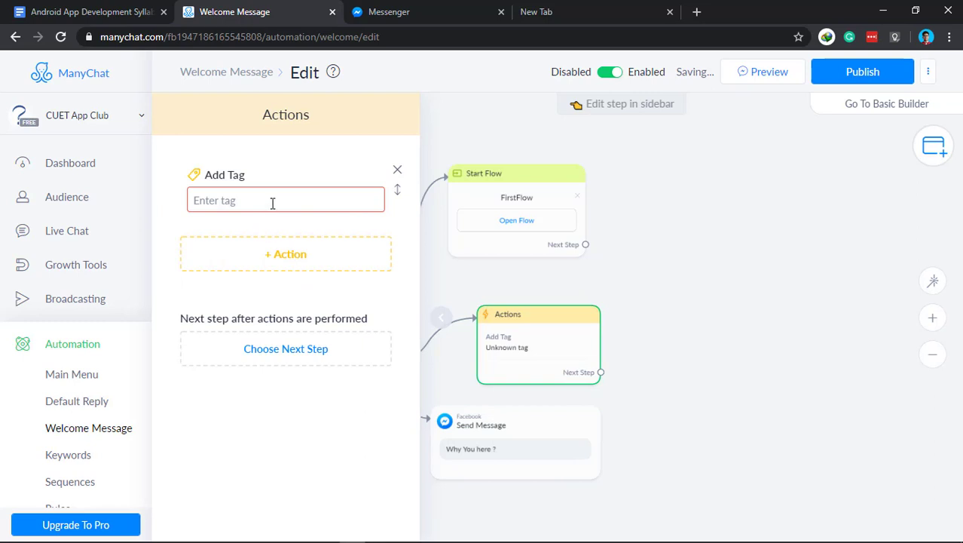
left_click(264, 209)
left_click(249, 227)
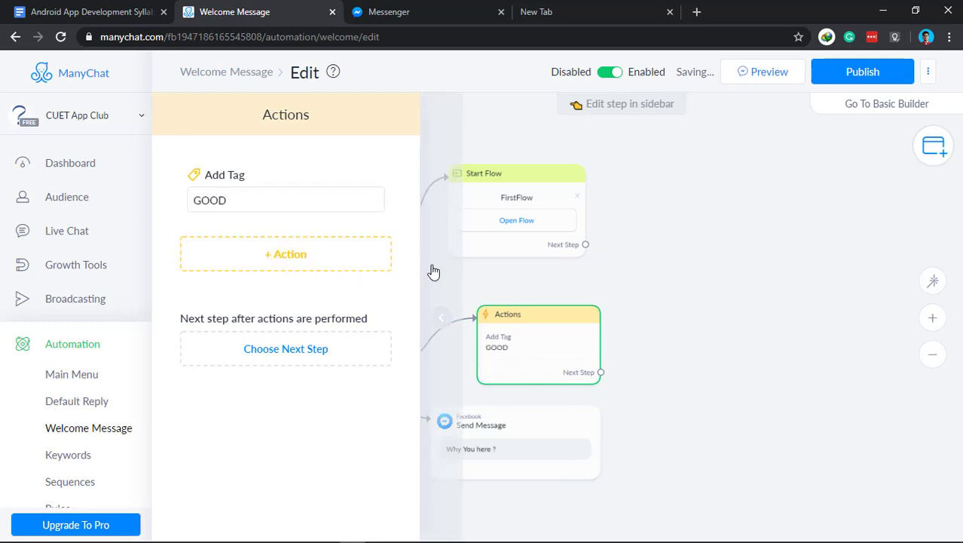
left_click(637, 296)
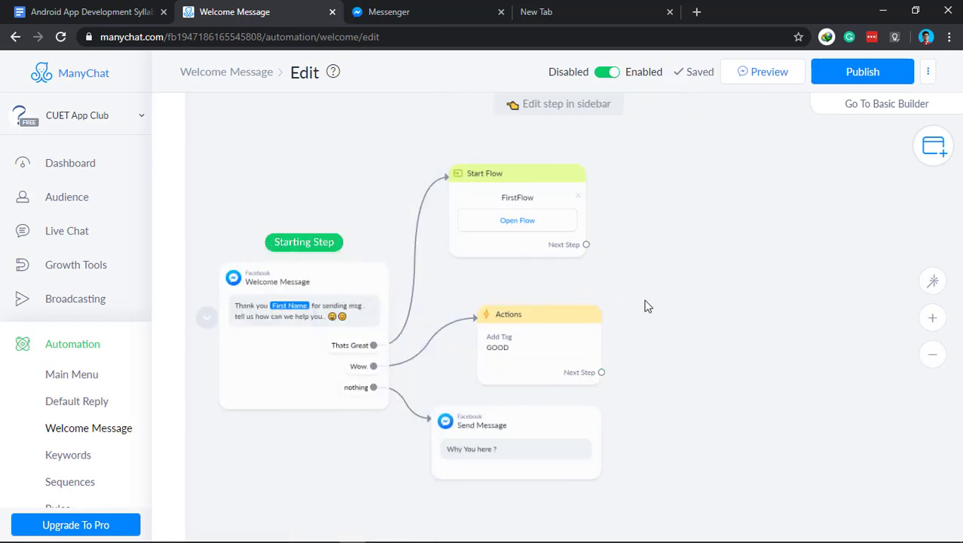
left_click(855, 71)
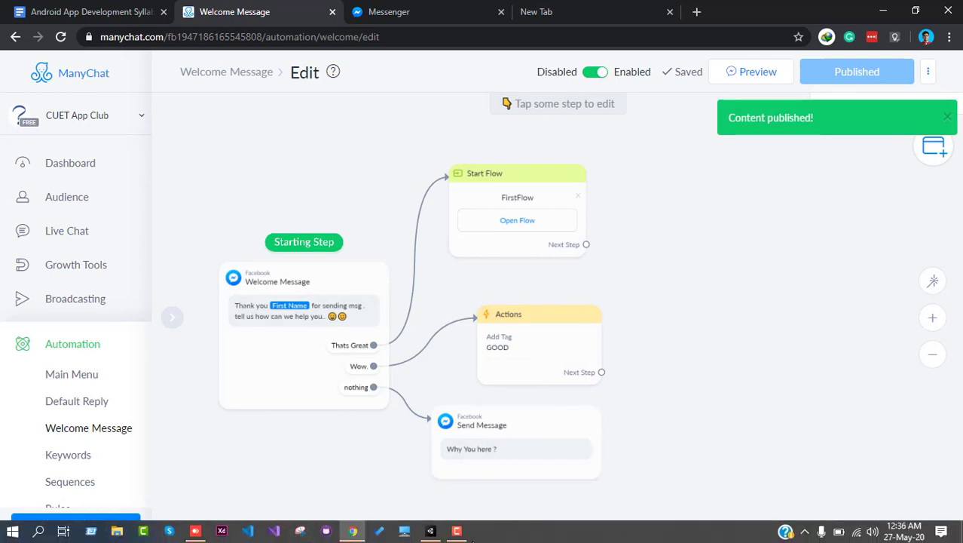
Switch to Messenger and test the bot by starting the CUET App Club conversation and choosing the "nothing" quick reply
left_click(384, 12)
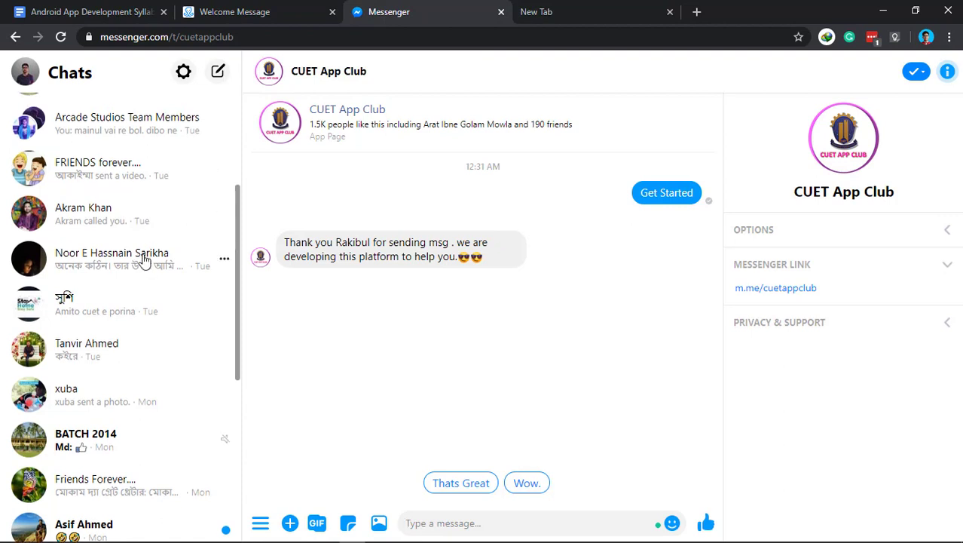
scroll(144, 260, "up", 3)
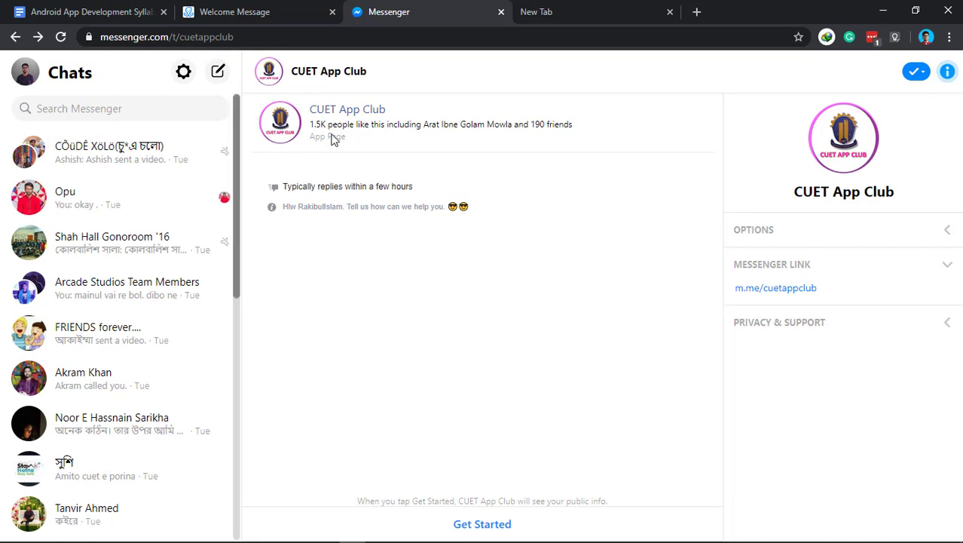
left_click(482, 524)
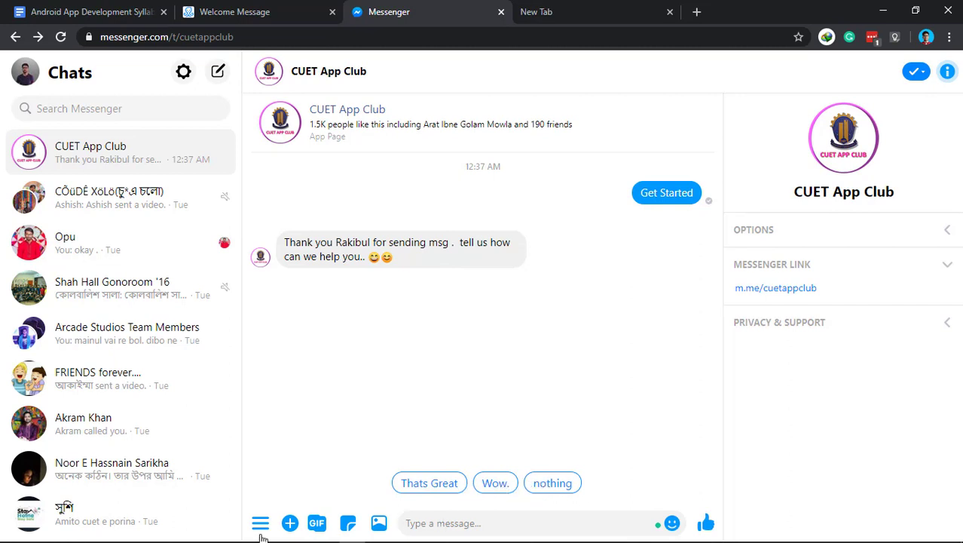
left_click(553, 484)
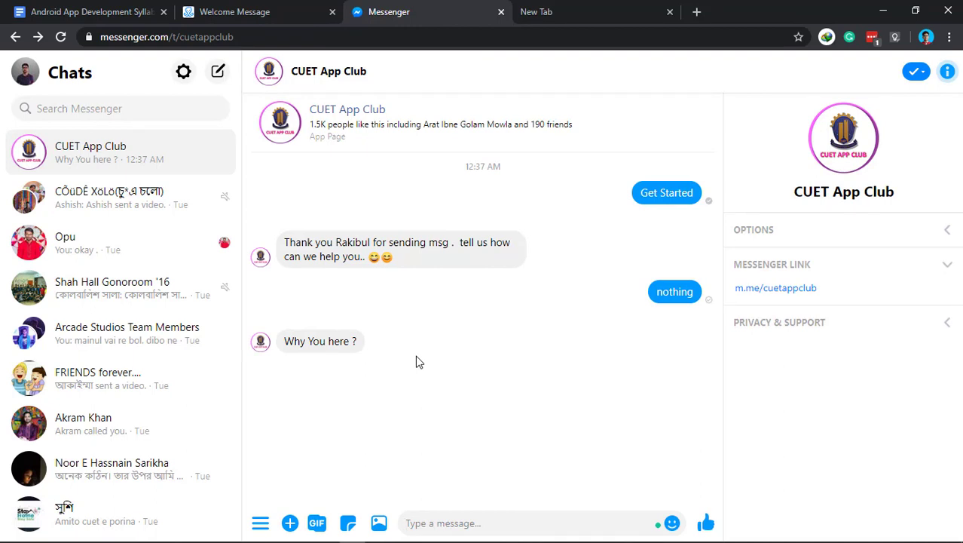
Return to ManyChat, move the Welcome Message block higher and shift the Send Message block left, below the Actions block
left_click(266, 17)
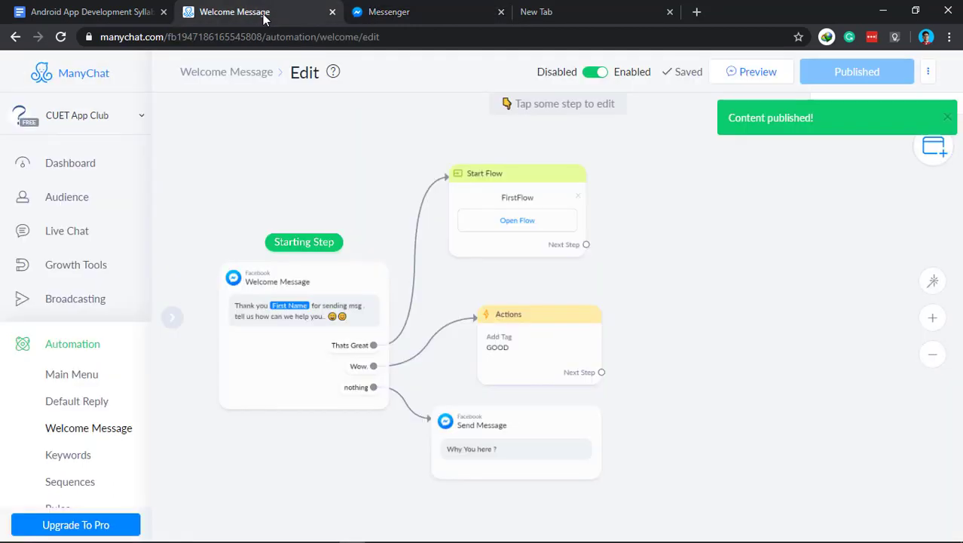
left_click_drag(351, 280, 334, 209)
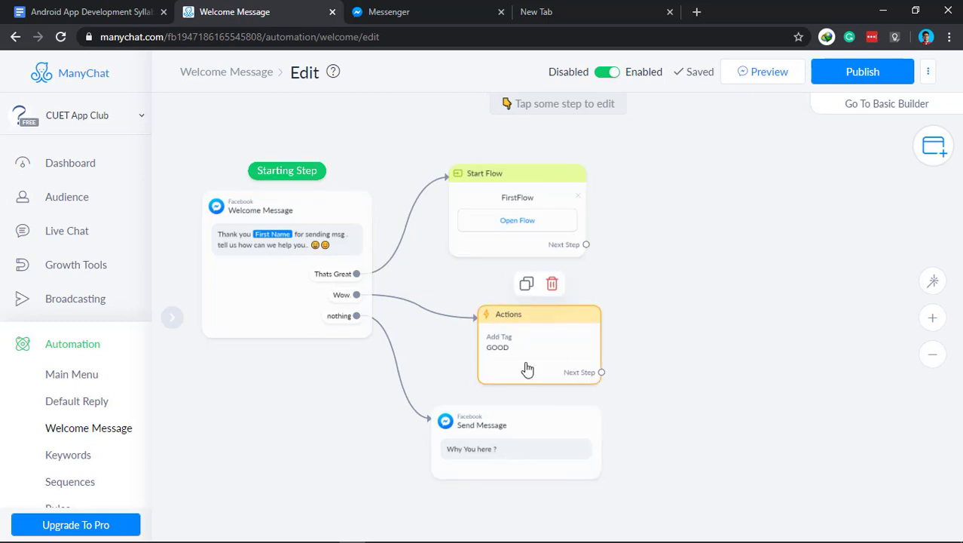
left_click_drag(532, 435, 465, 425)
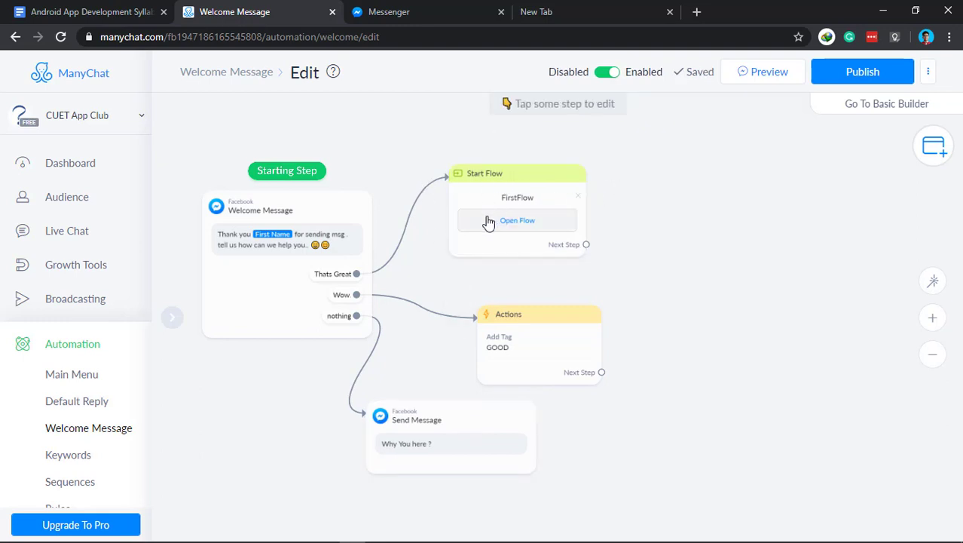
Go to the bot's Main Menu and open it for editing
left_click(87, 379)
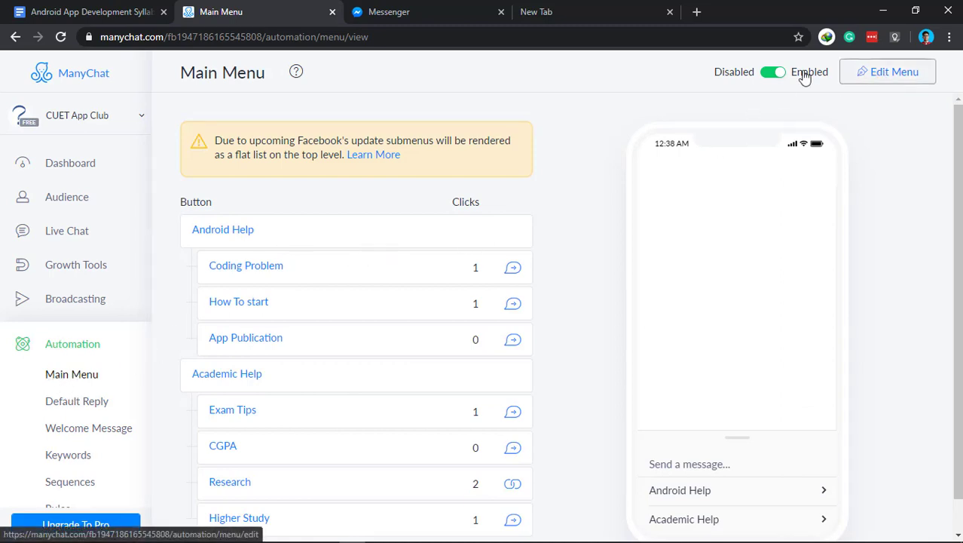
scroll(346, 266, "down", 2)
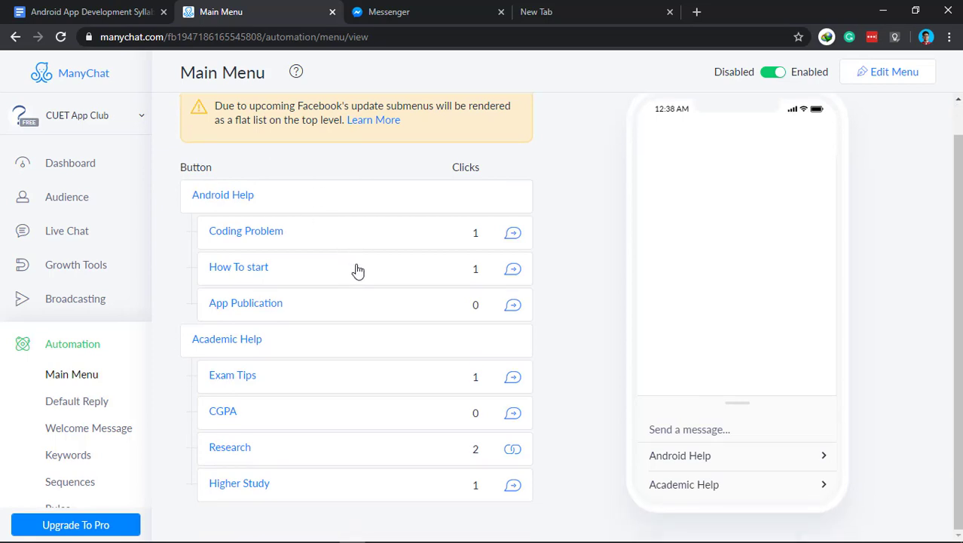
scroll(453, 340, "up", 2)
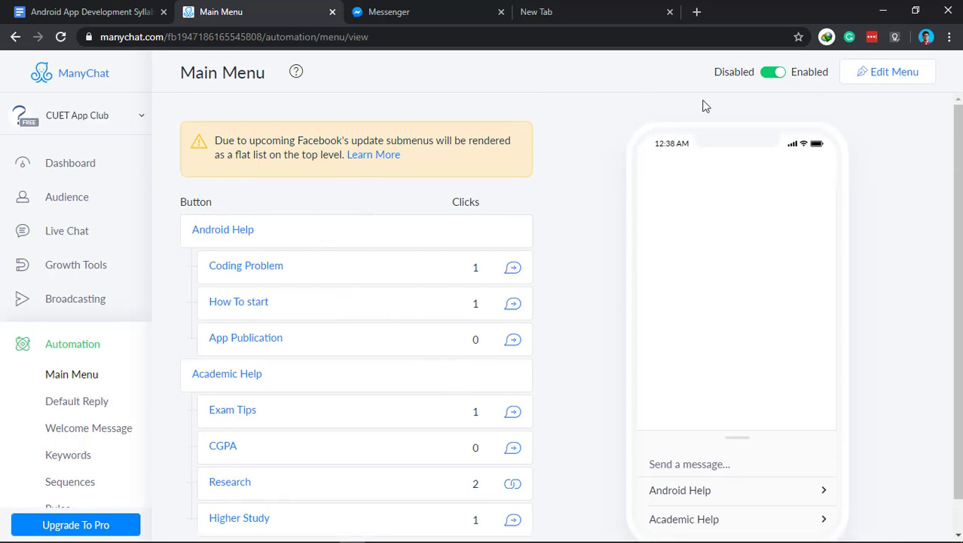
left_click(874, 79)
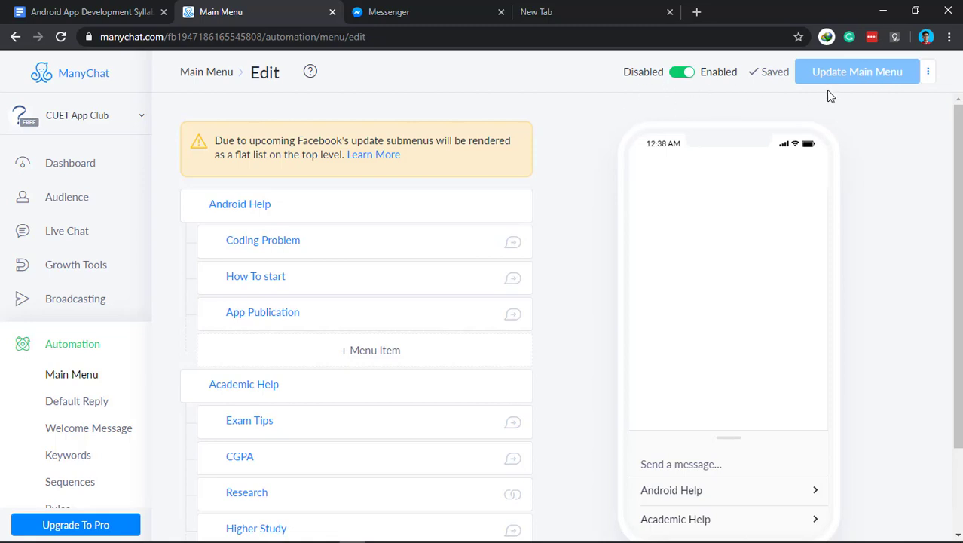
Examine the Android Help and Academic Help menu items and the settings of the Coding Problem item
scroll(309, 307, "down", 2)
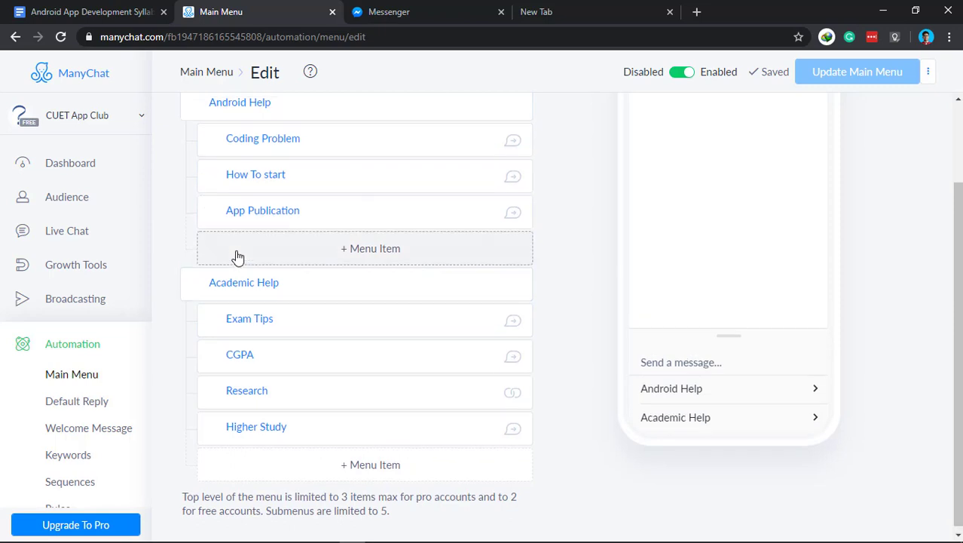
scroll(227, 226, "up", 1)
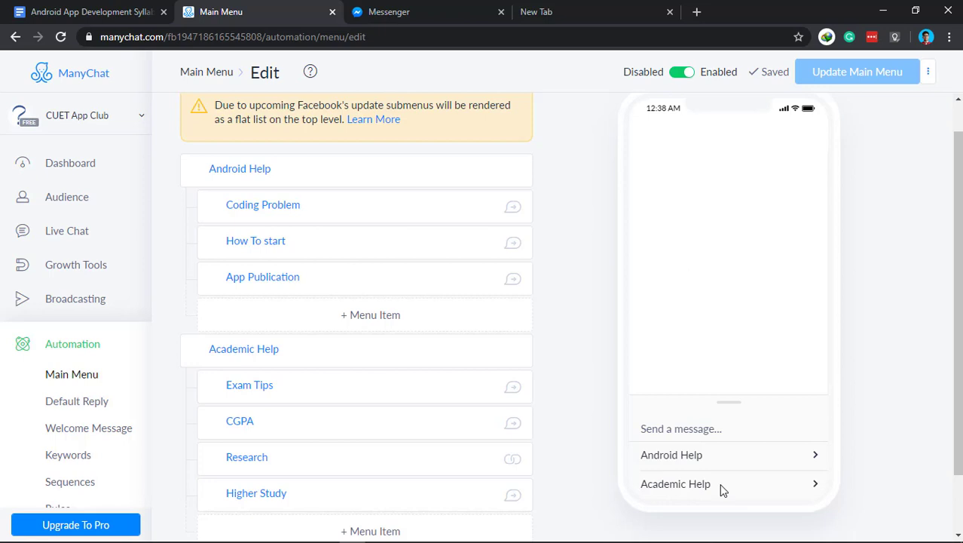
left_click(318, 218)
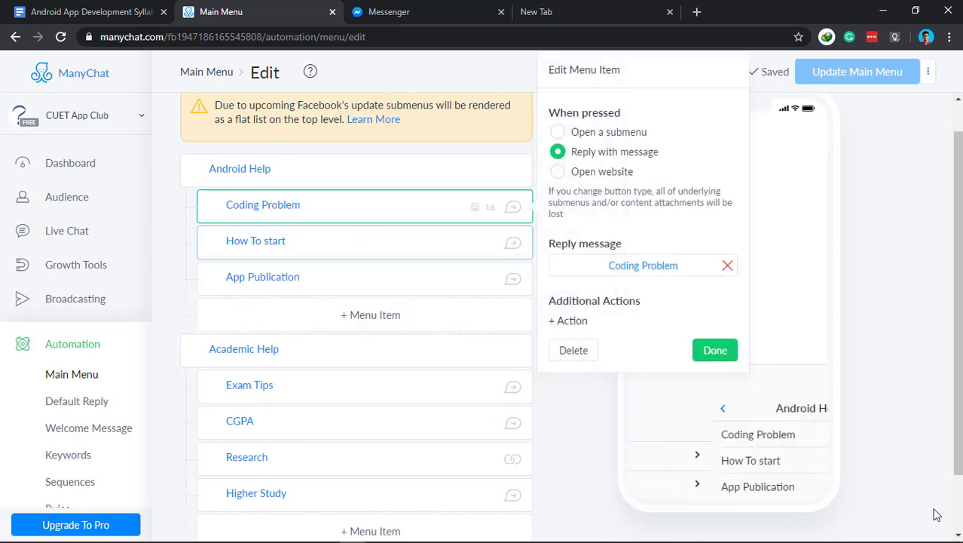
left_click(882, 281)
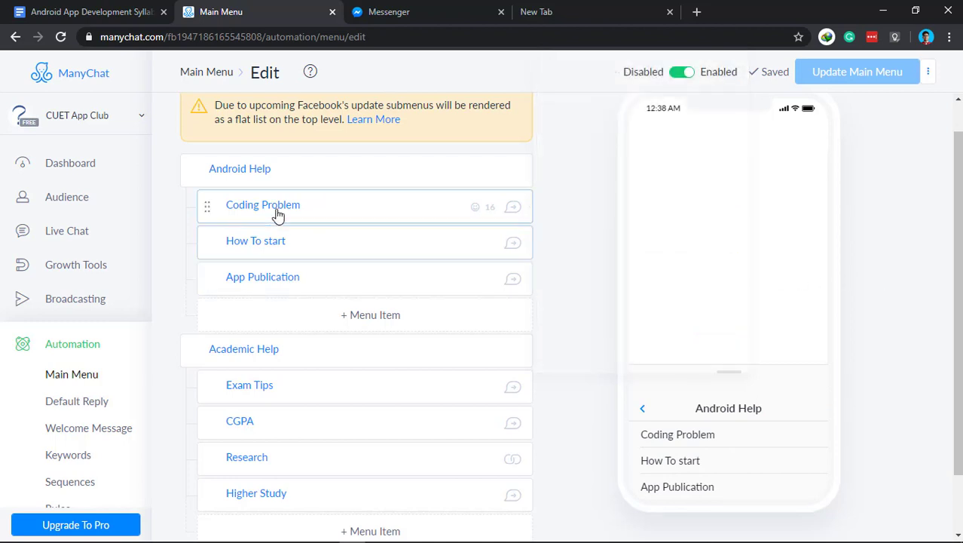
Add a "website" menu item under Android Help that opens raykibul.com with a Medium – 75% webview
left_click(367, 315)
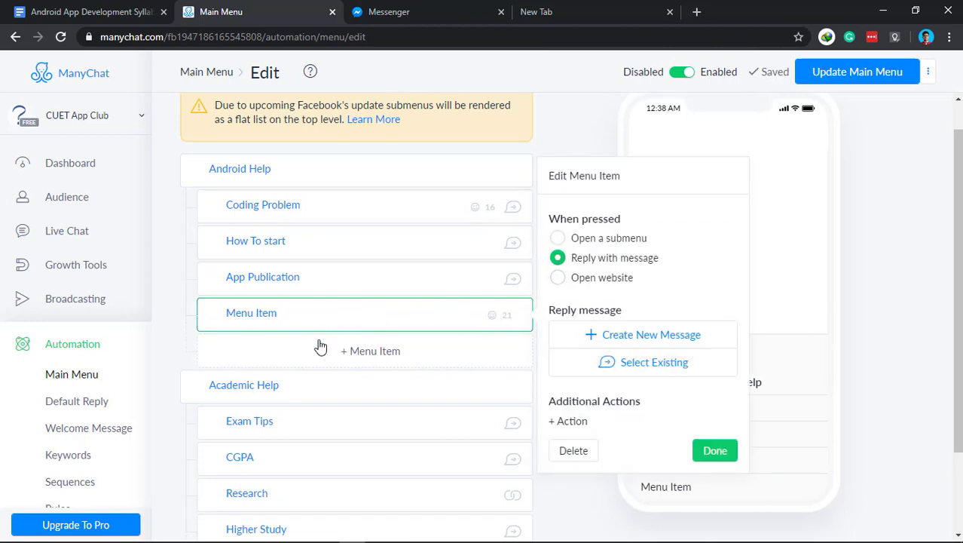
left_click_drag(294, 318, 224, 320)
type("website")
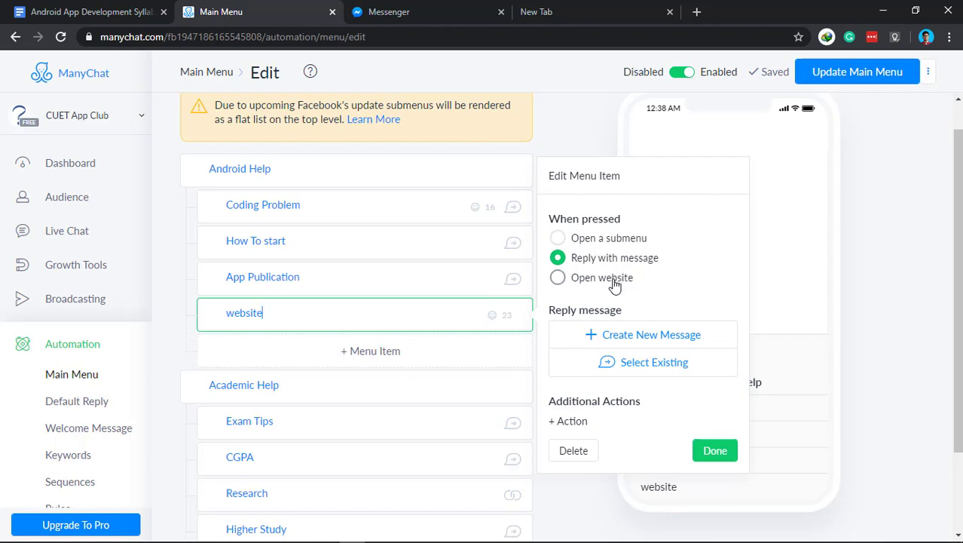
left_click(577, 286)
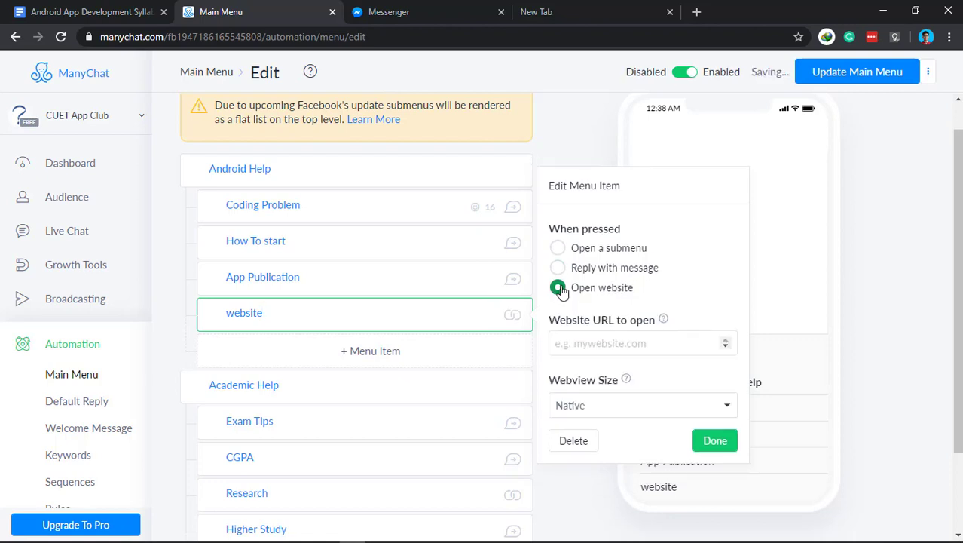
left_click(620, 343)
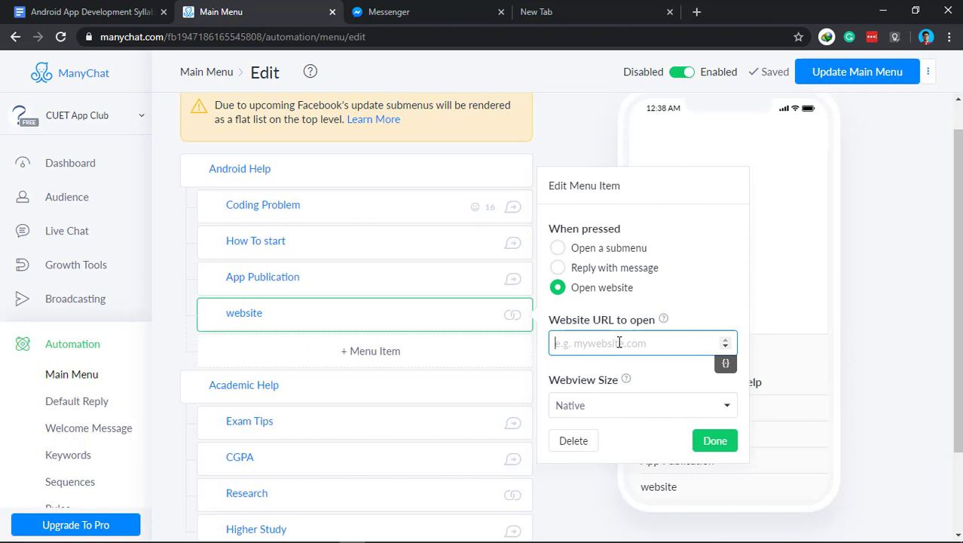
key("ctrl+Tab")
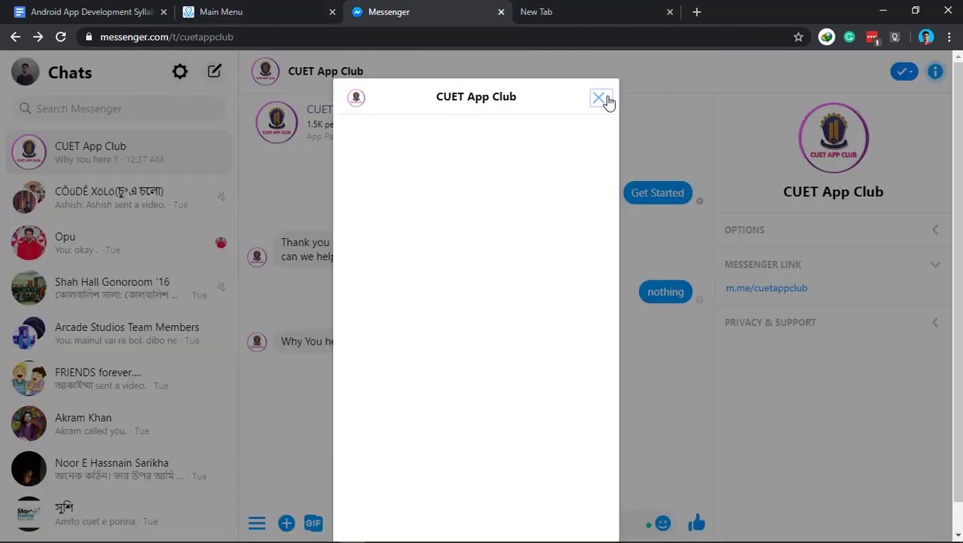
left_click(258, 12)
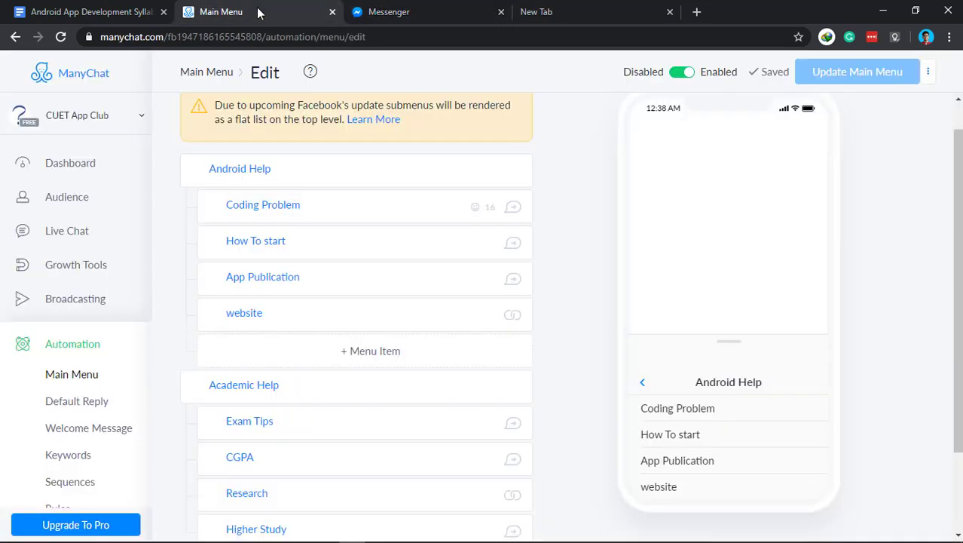
left_click(326, 315)
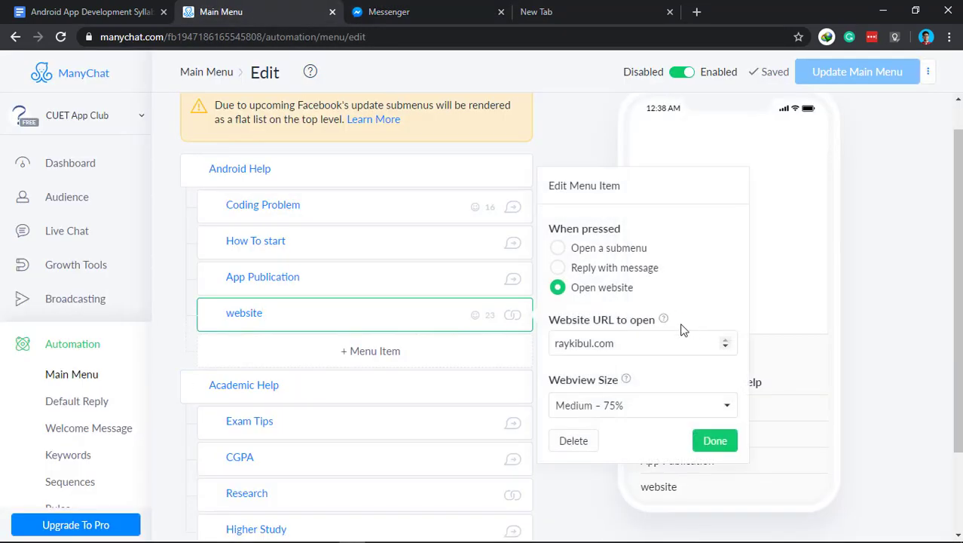
left_click(560, 346)
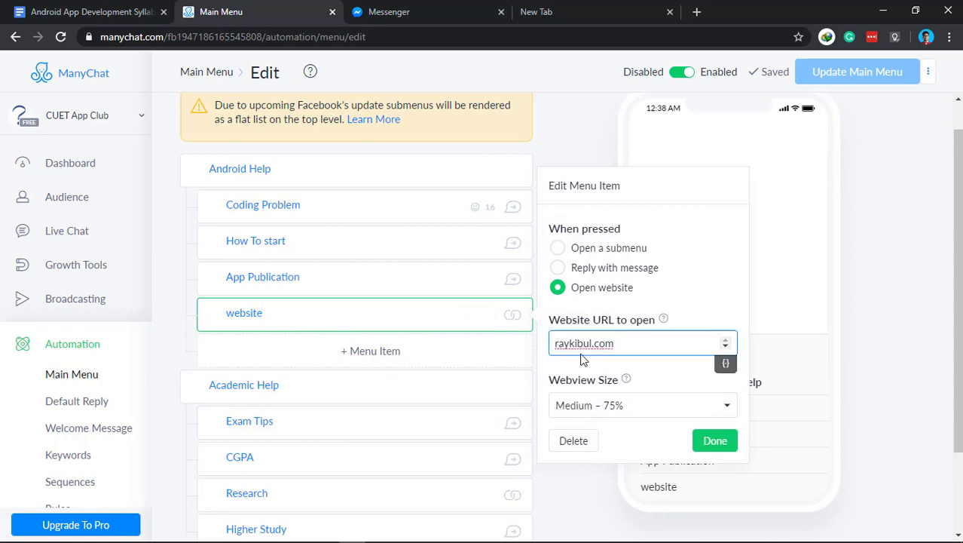
type("https:")
type("//")
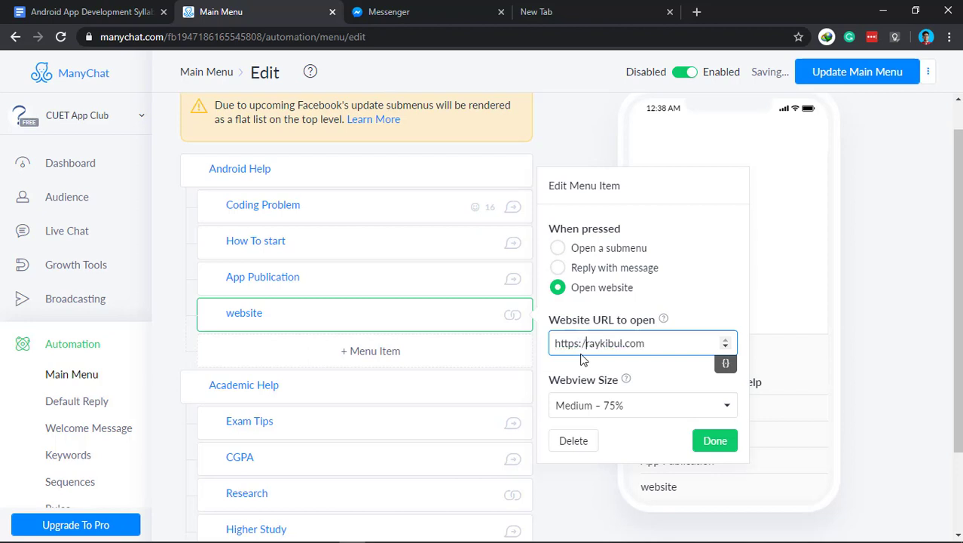
left_click(724, 443)
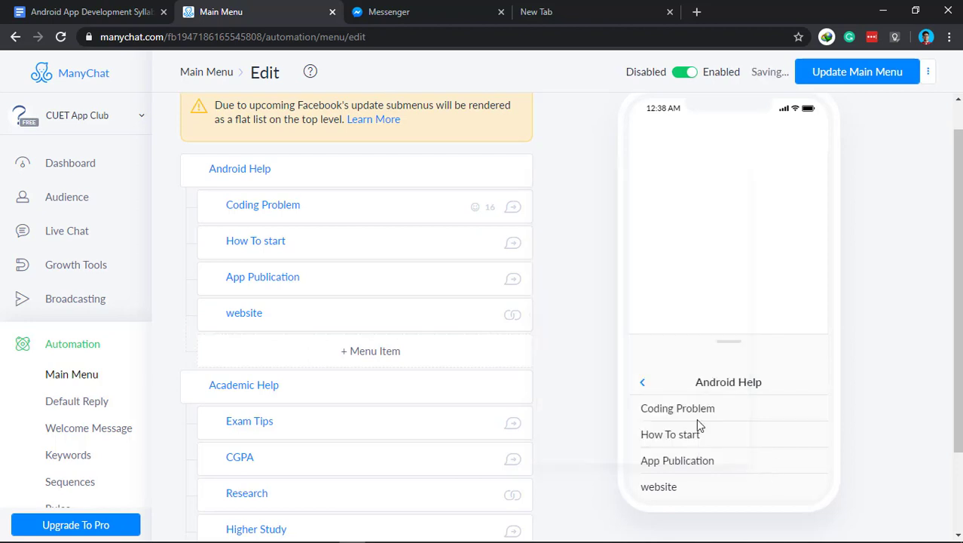
left_click(861, 71)
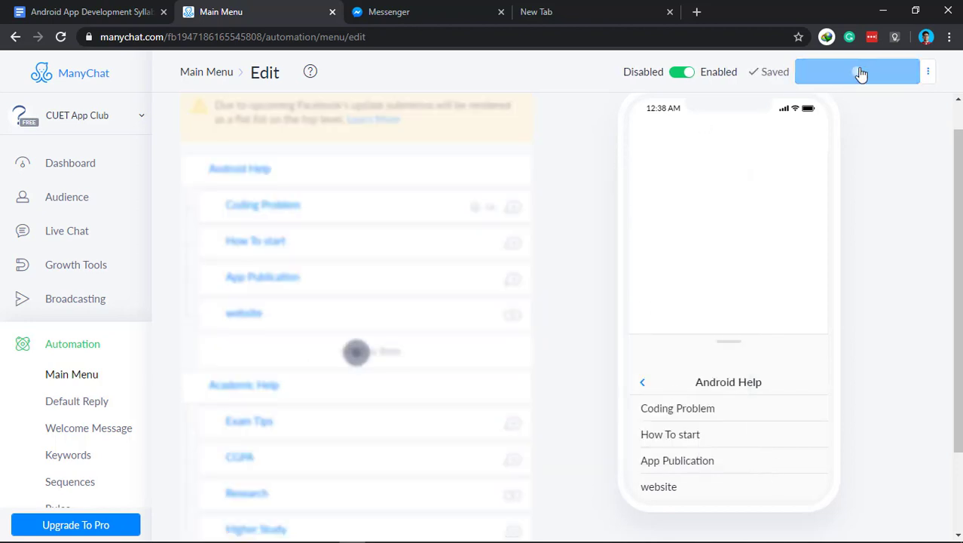
Switch to Messenger, close the old webview, reload the CUET App Club chat and open the website item under Android Help
left_click(392, 11)
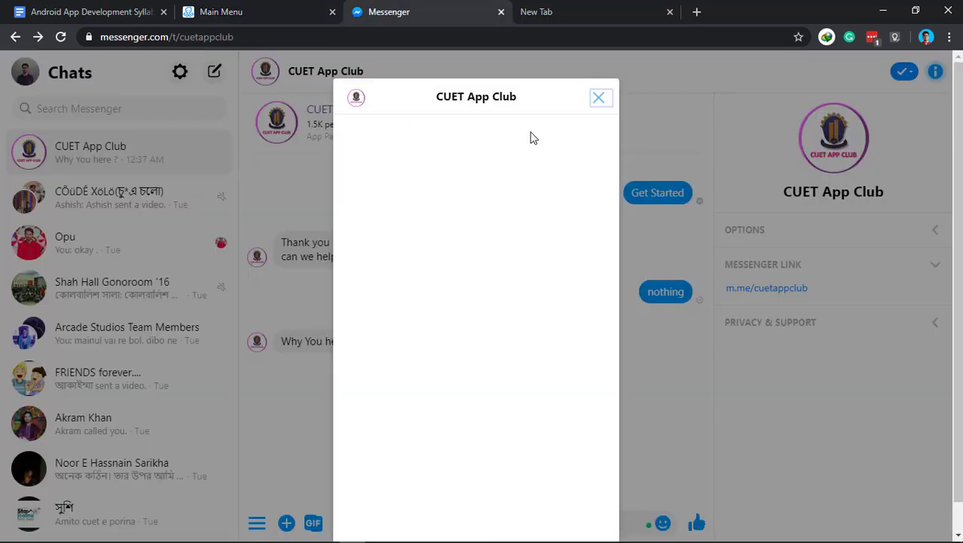
left_click(598, 98)
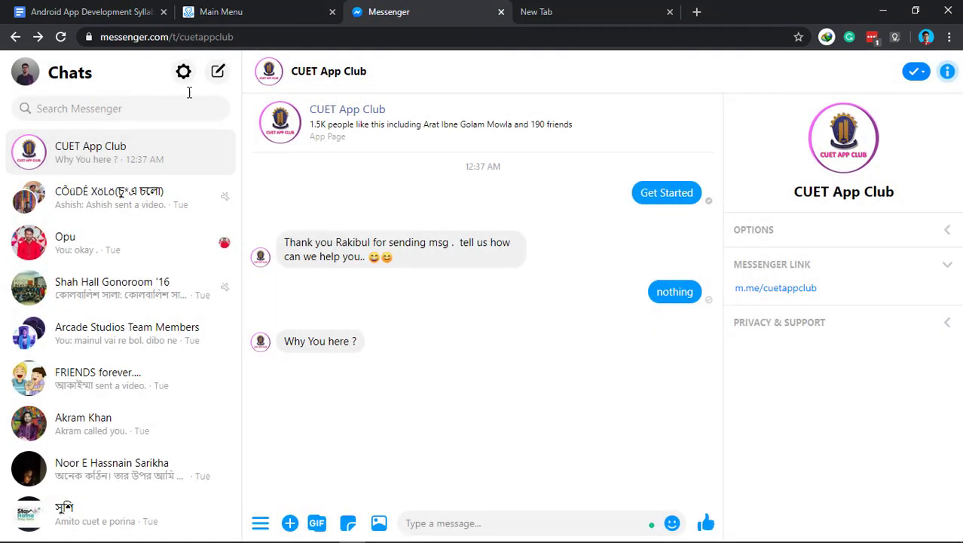
left_click(61, 37)
left_click(262, 525)
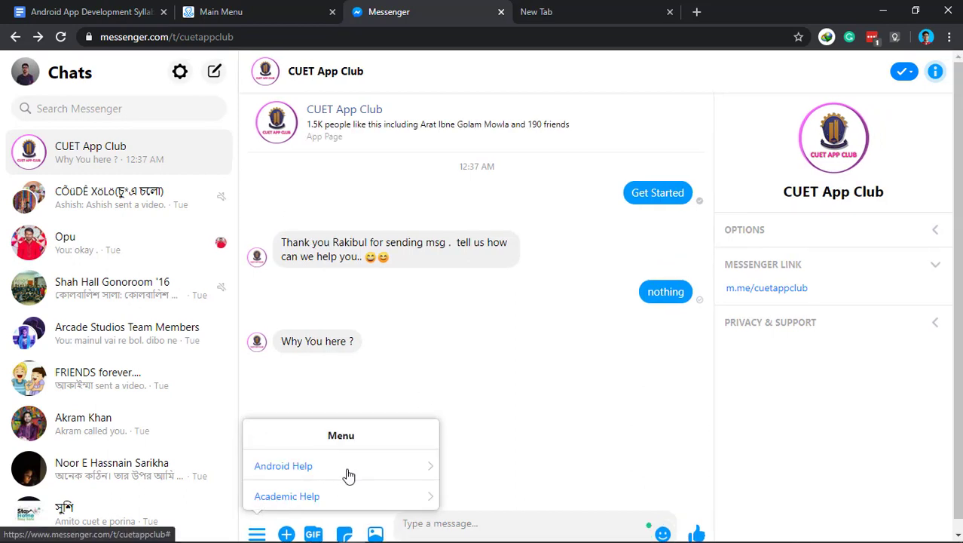
left_click(341, 473)
left_click(274, 496)
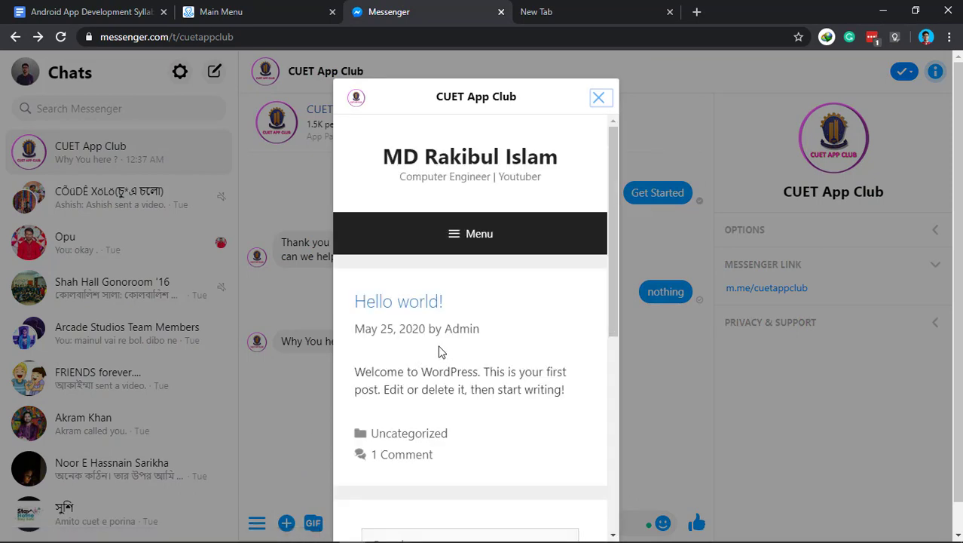
Look through the website page inside the Messenger webview and close it
scroll(438, 350, "down", 5)
scroll(438, 352, "up", 5)
scroll(438, 352, "down", 3)
scroll(438, 352, "up", 3)
scroll(437, 348, "down", 5)
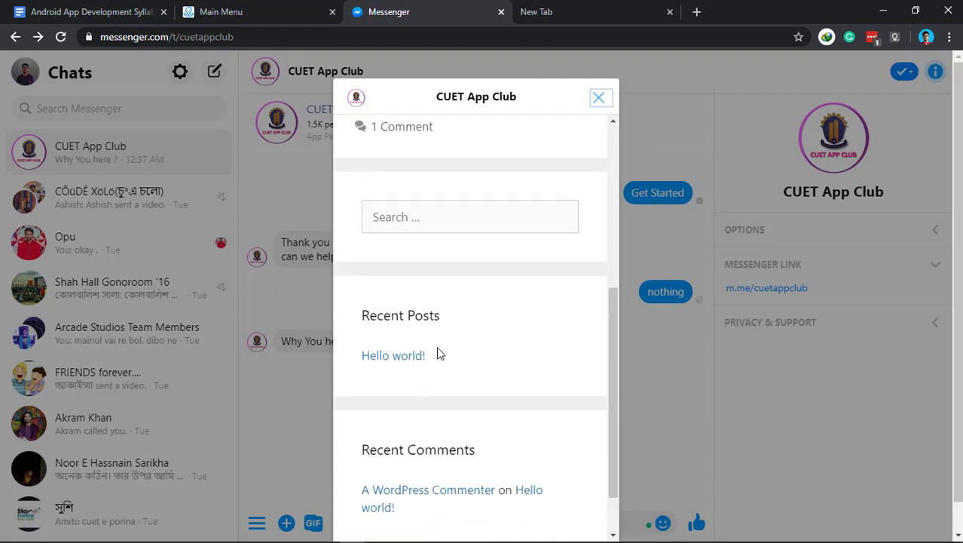
scroll(440, 354, "up", 5)
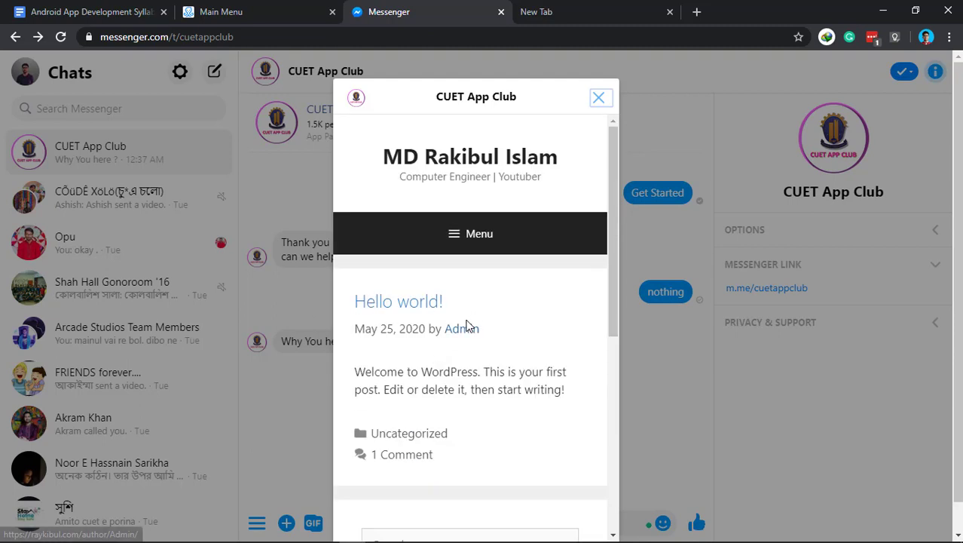
scroll(465, 327, "down", 3)
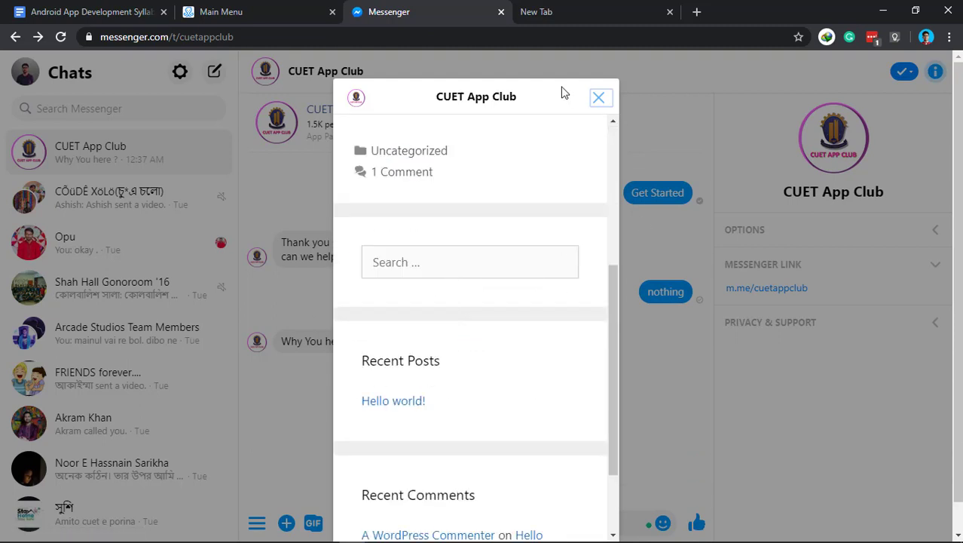
left_click(599, 98)
Return to ManyChat and examine the App Publication menu item's settings and the list of available additional actions
left_click(248, 17)
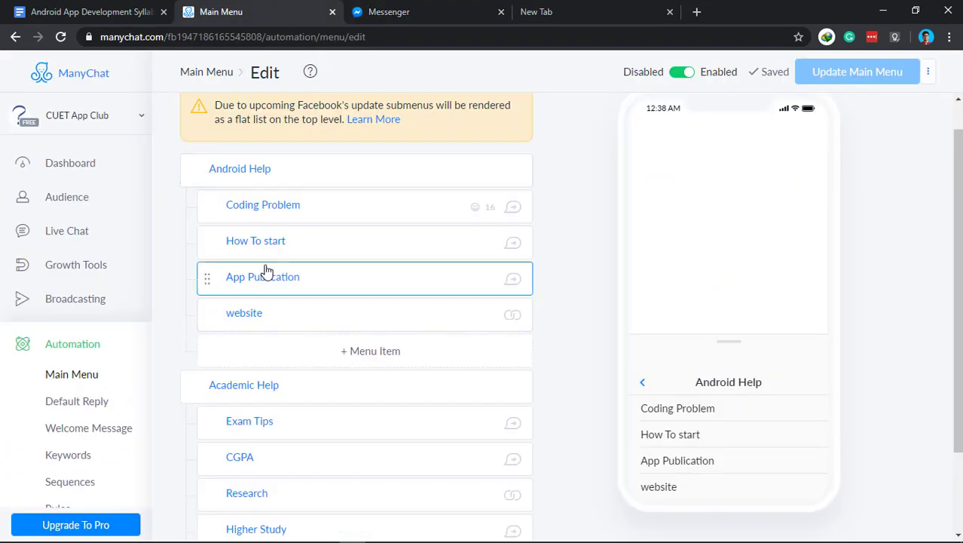
left_click(323, 280)
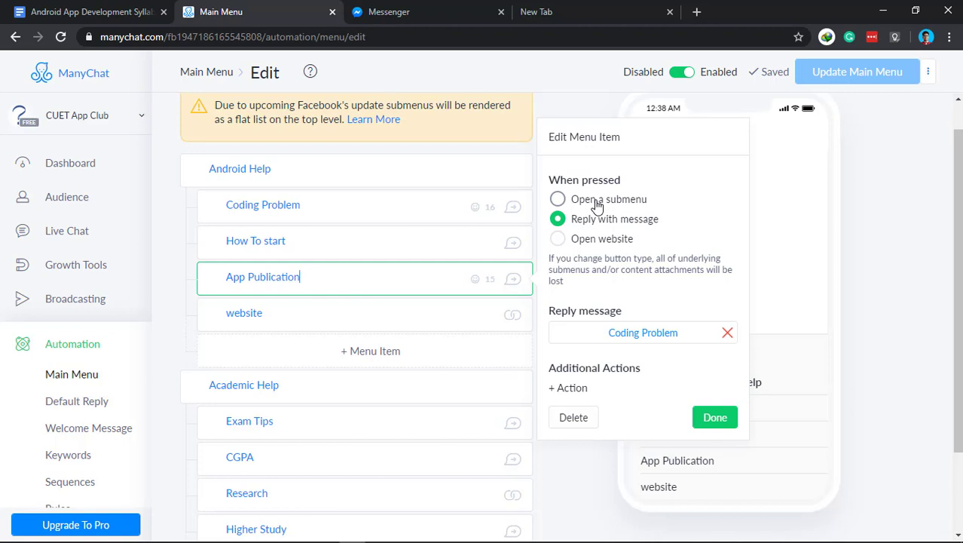
left_click(578, 393)
scroll(594, 327, "down", 5)
scroll(585, 285, "up", 5)
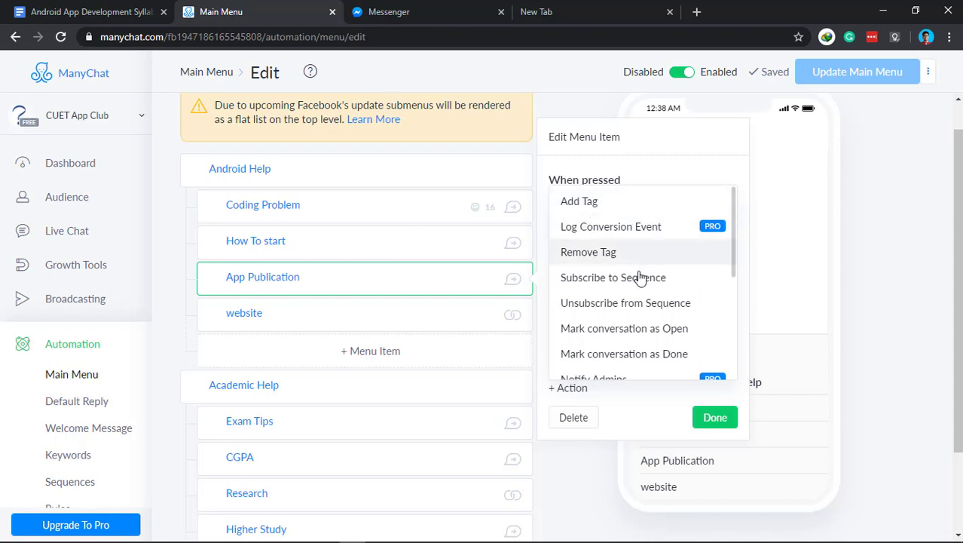
left_click(886, 276)
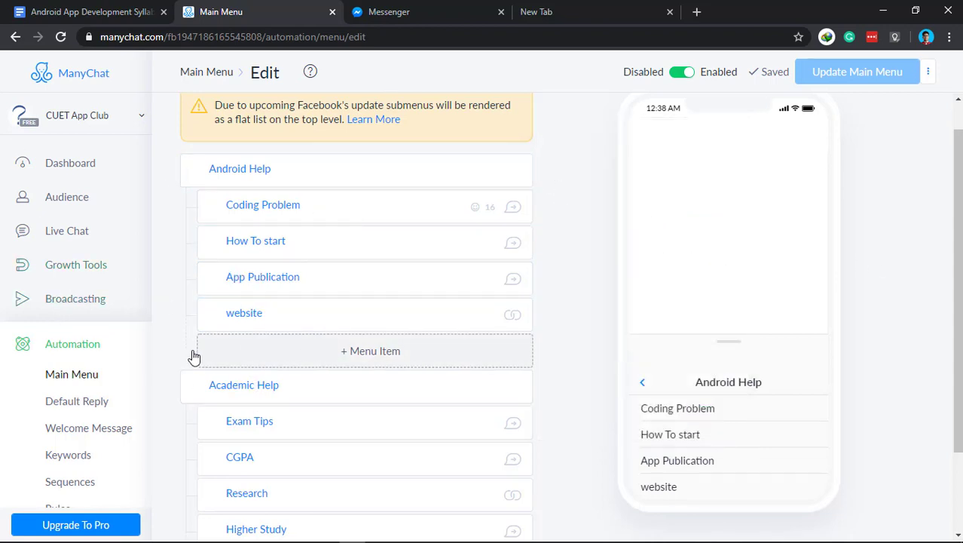
Review the Default Reply flow and the published Welcome Message flow
scroll(82, 407, "down", 2)
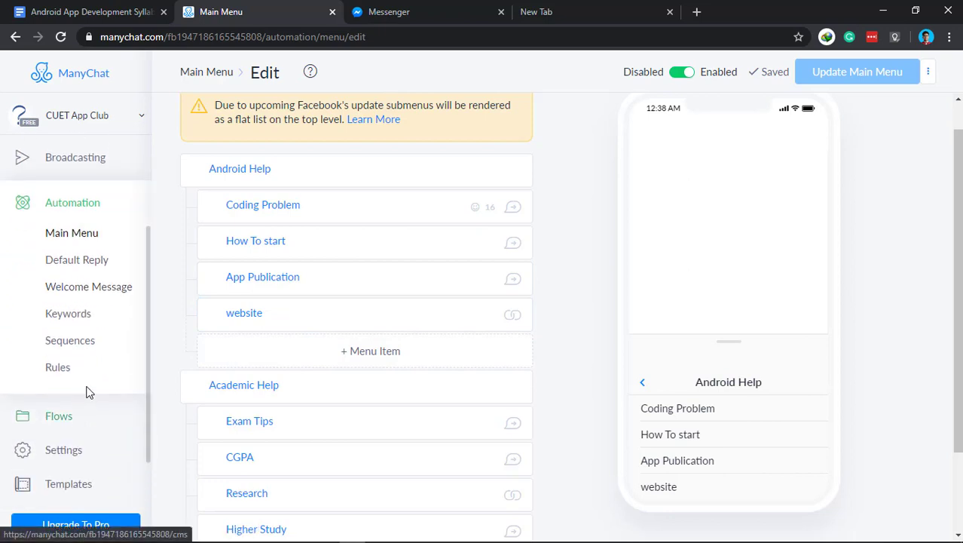
left_click(81, 264)
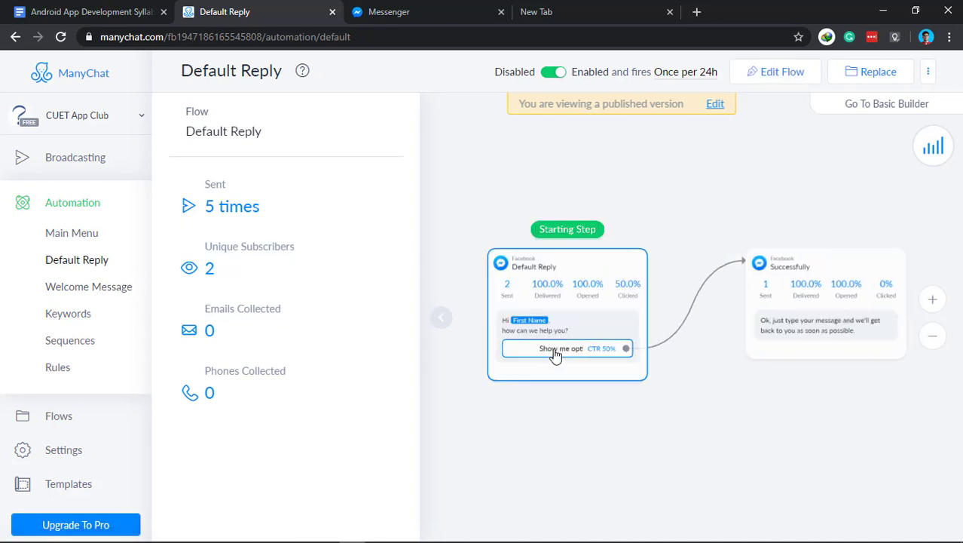
left_click(92, 290)
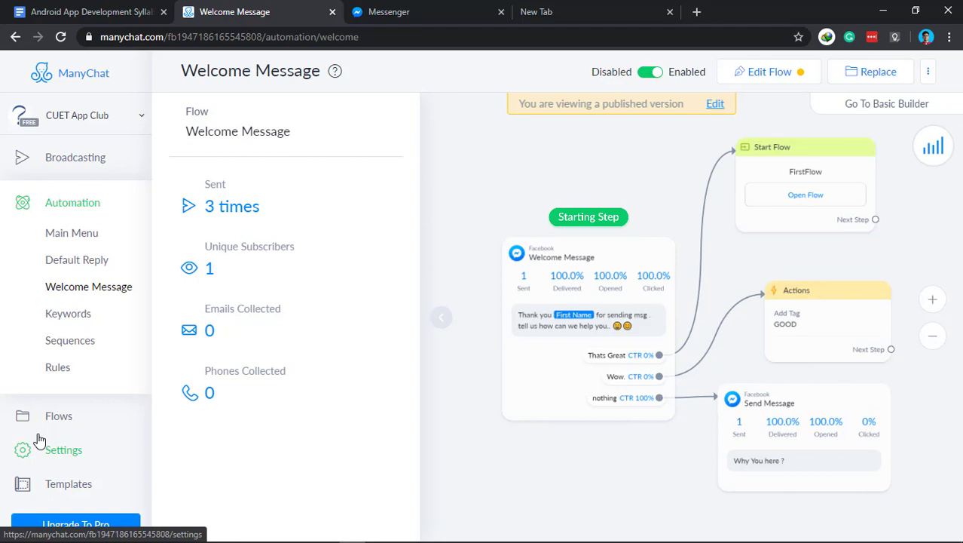
Go to the bot's flows and look through the list of existing flows
left_click(69, 423)
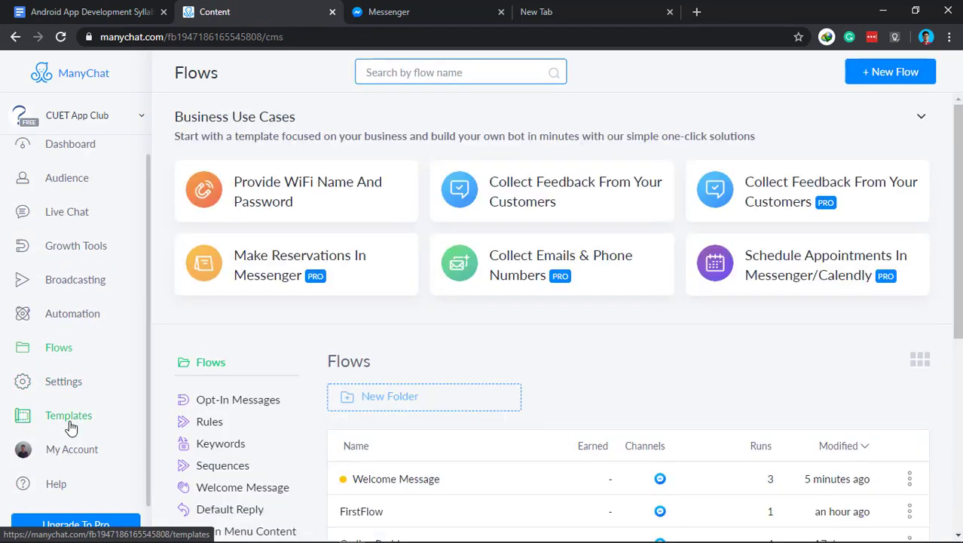
scroll(606, 430, "down", 3)
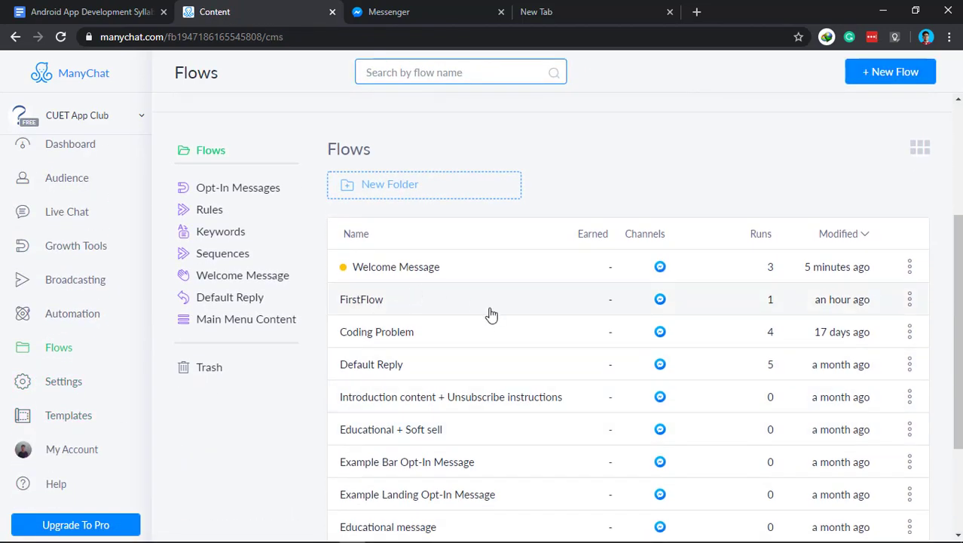
scroll(432, 325, "down", 2)
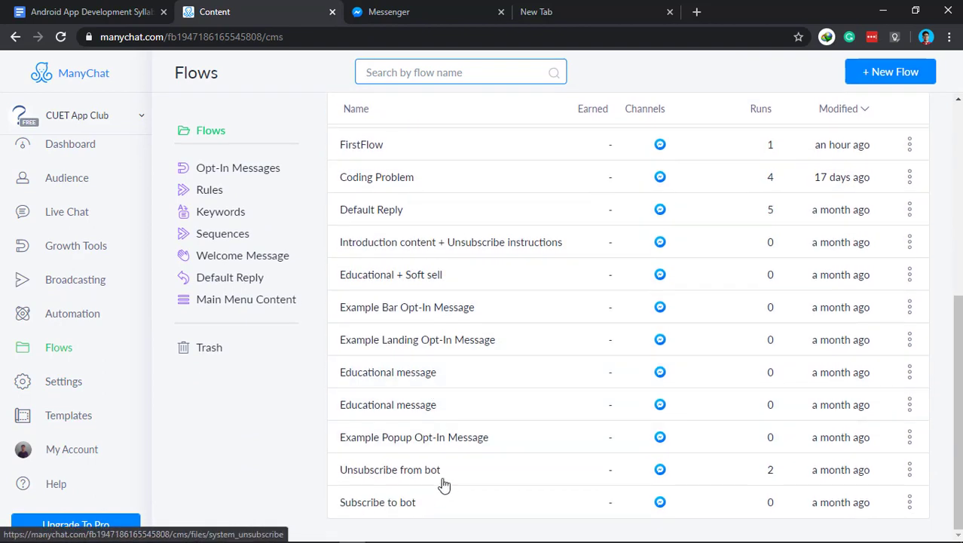
scroll(445, 485, "up", 3)
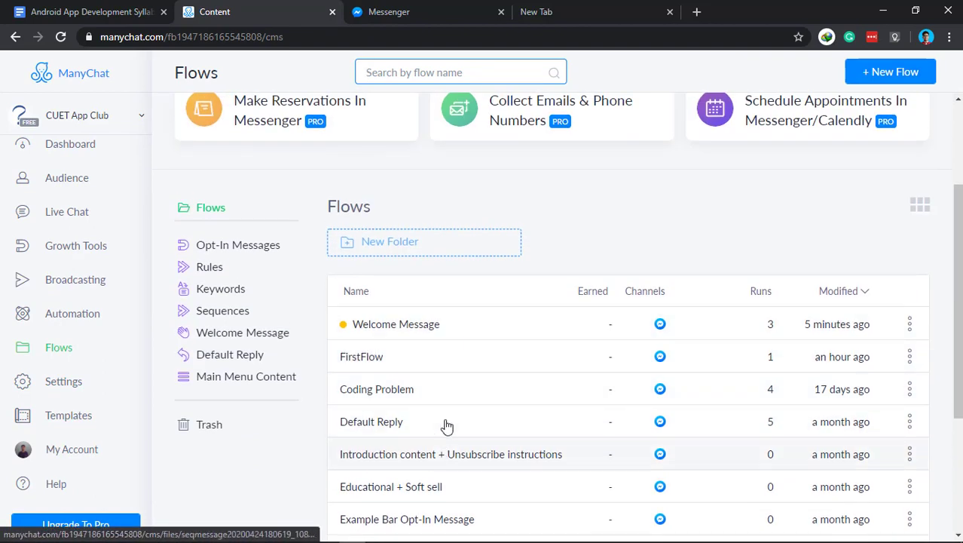
scroll(452, 444, "down", 3)
scroll(466, 452, "up", 3)
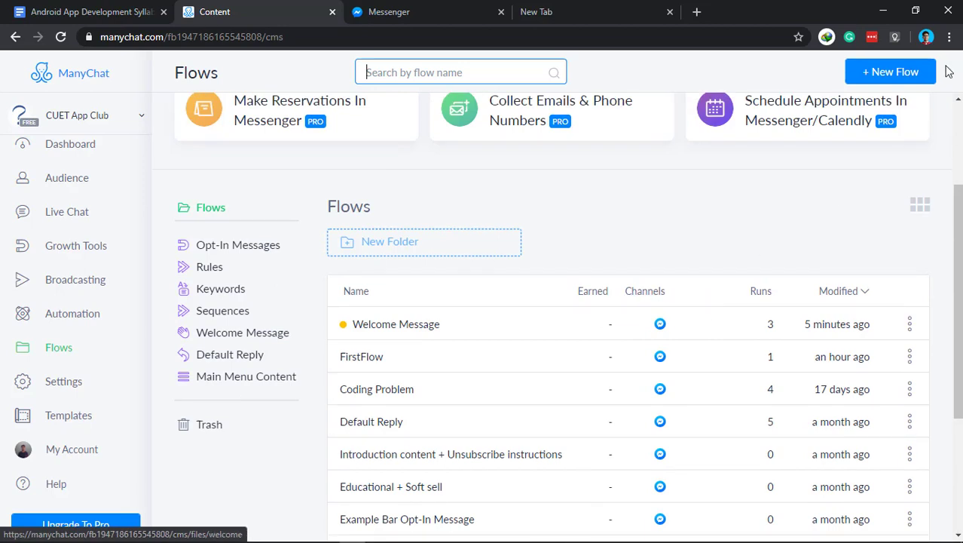
Create a new flow named "News"
left_click(892, 71)
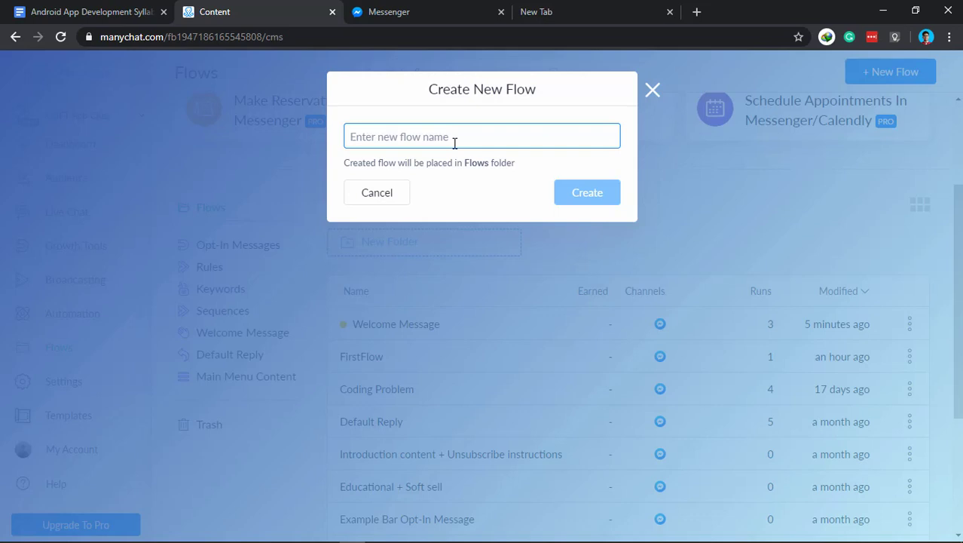
type("News")
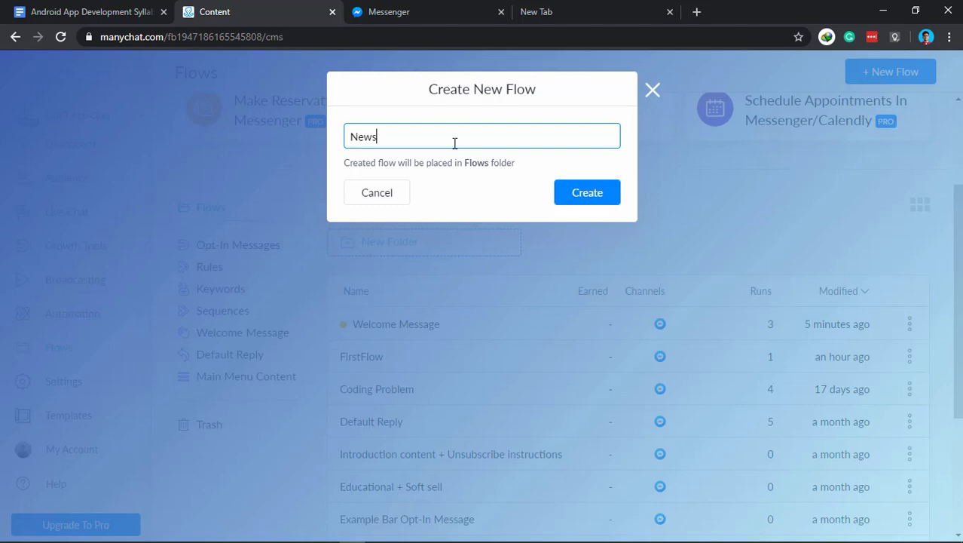
left_click(597, 201)
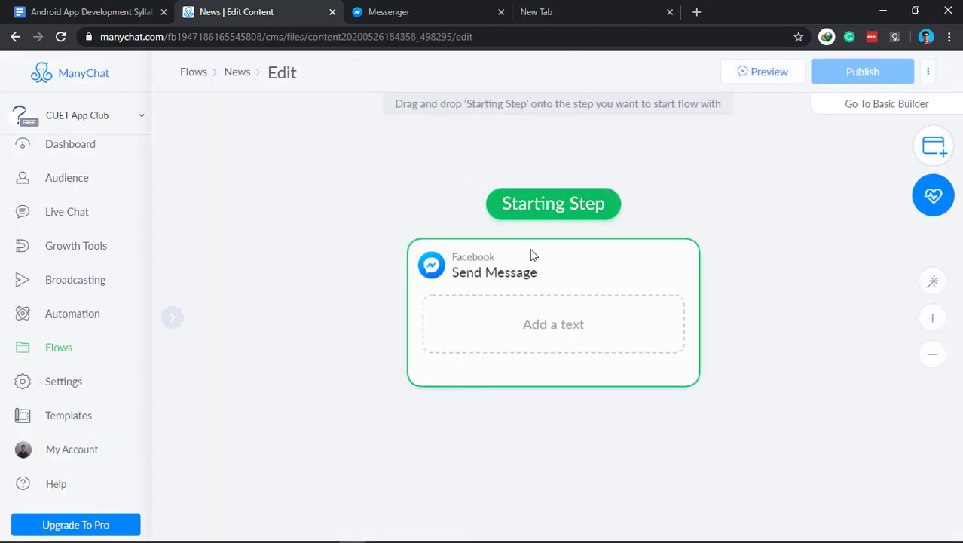
Write the starting message as "What types of news you want to see?" followed by the First Name variable
left_click_drag(555, 269, 447, 226)
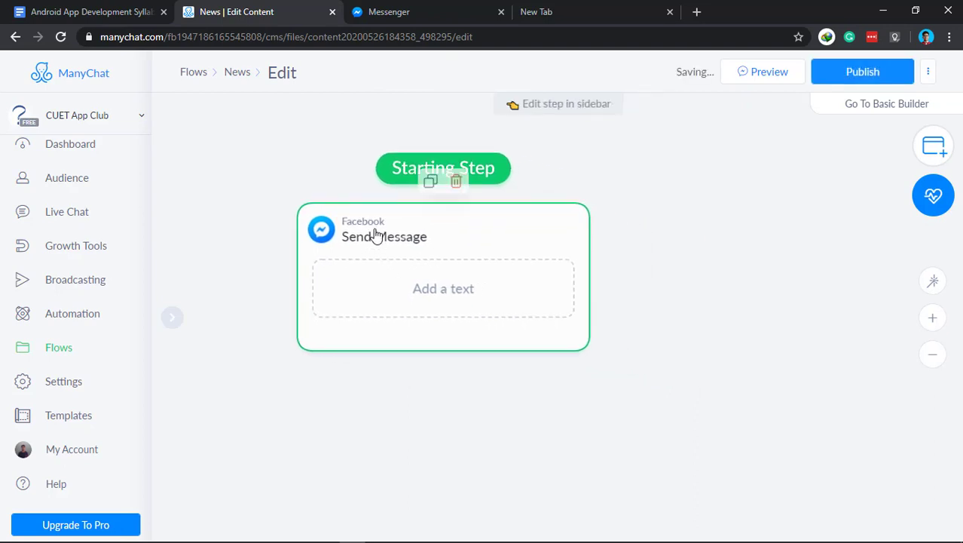
left_click(441, 292)
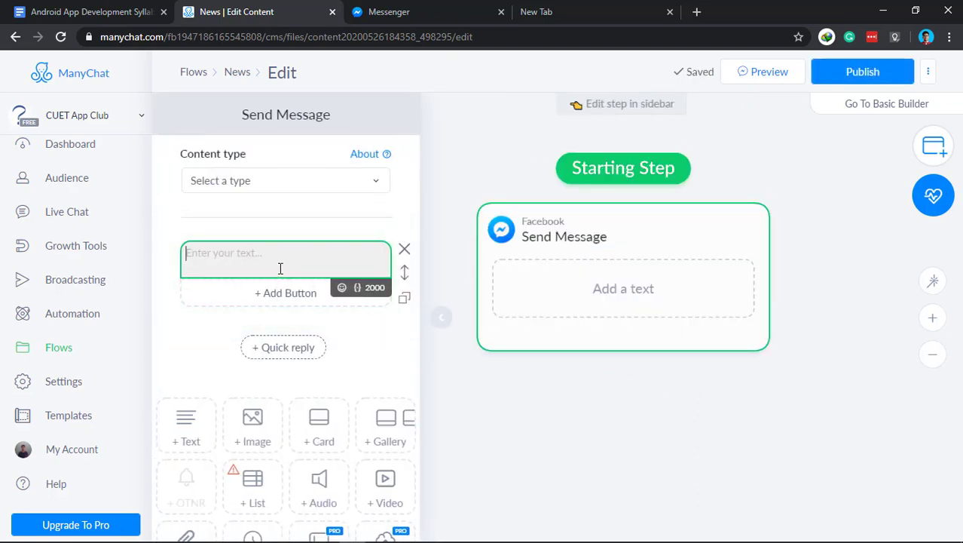
type("What ty")
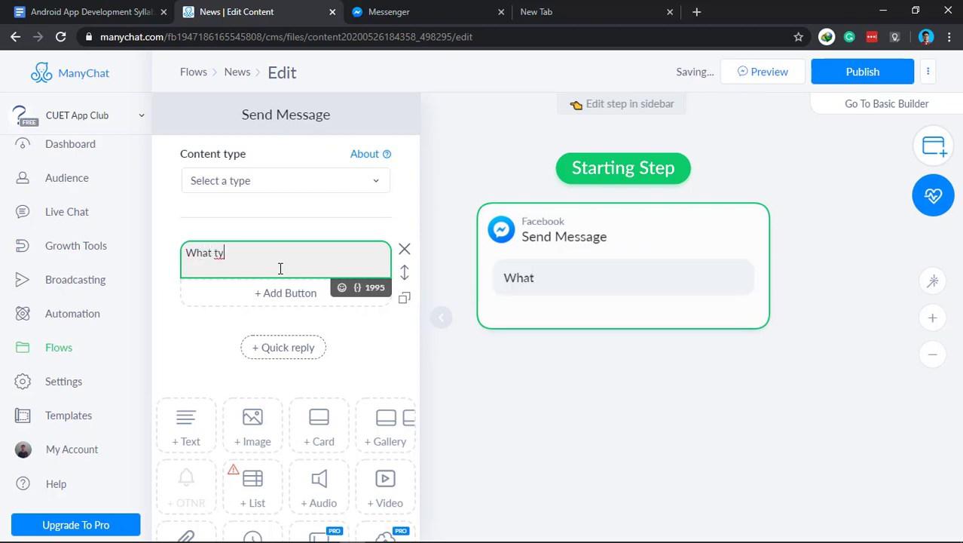
type("pes of news you want to see")
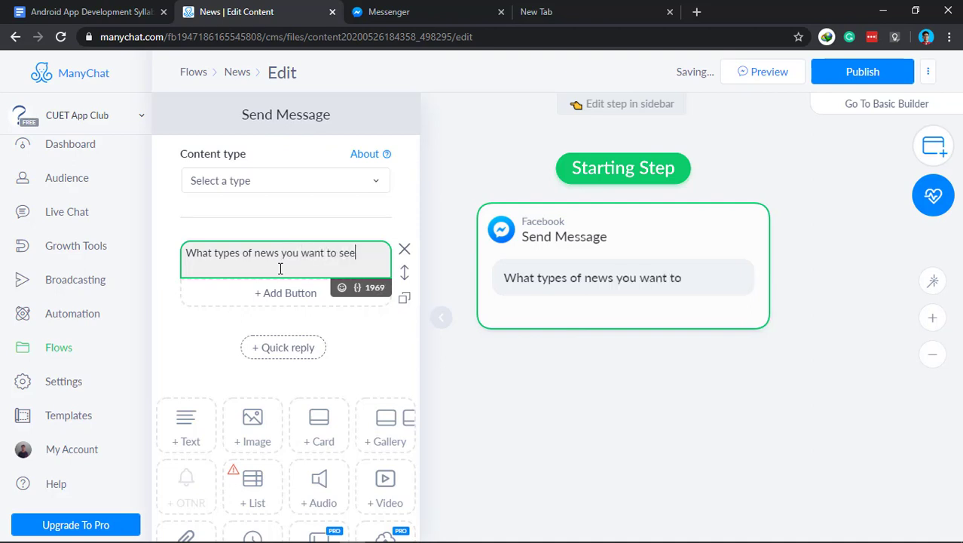
type("?")
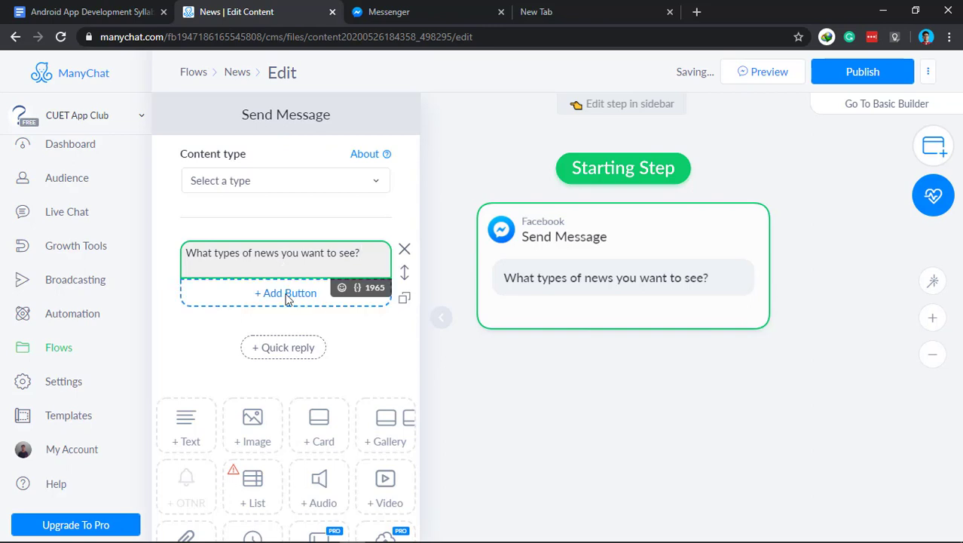
left_click(358, 287)
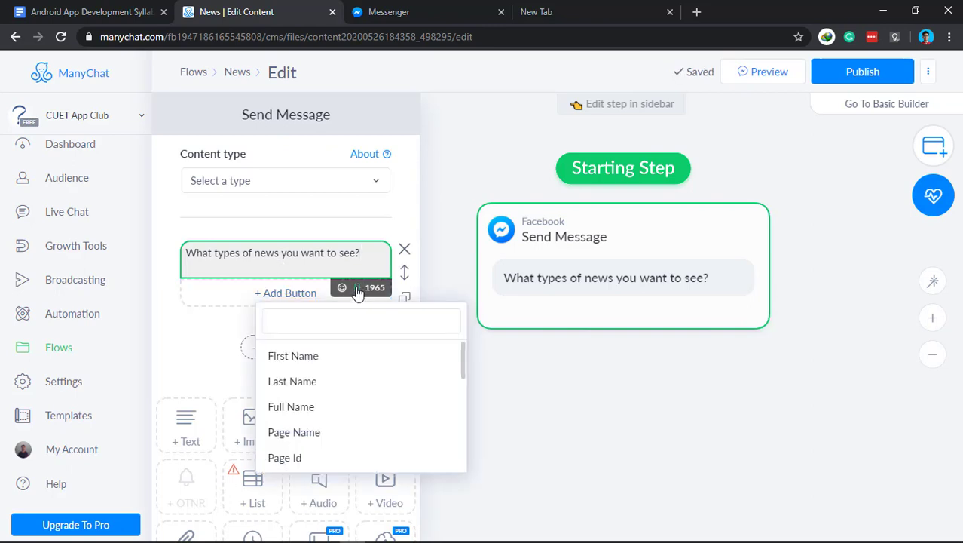
left_click(316, 368)
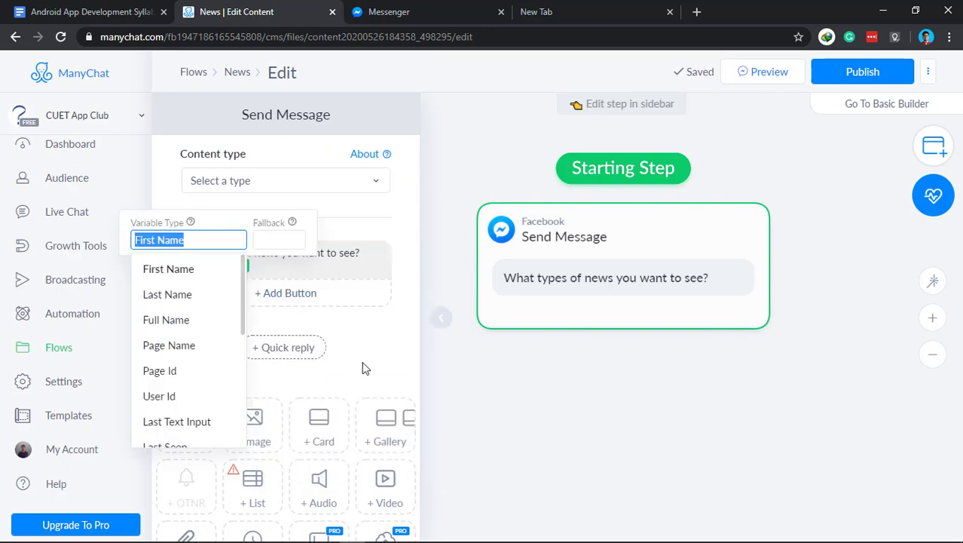
left_click(402, 250)
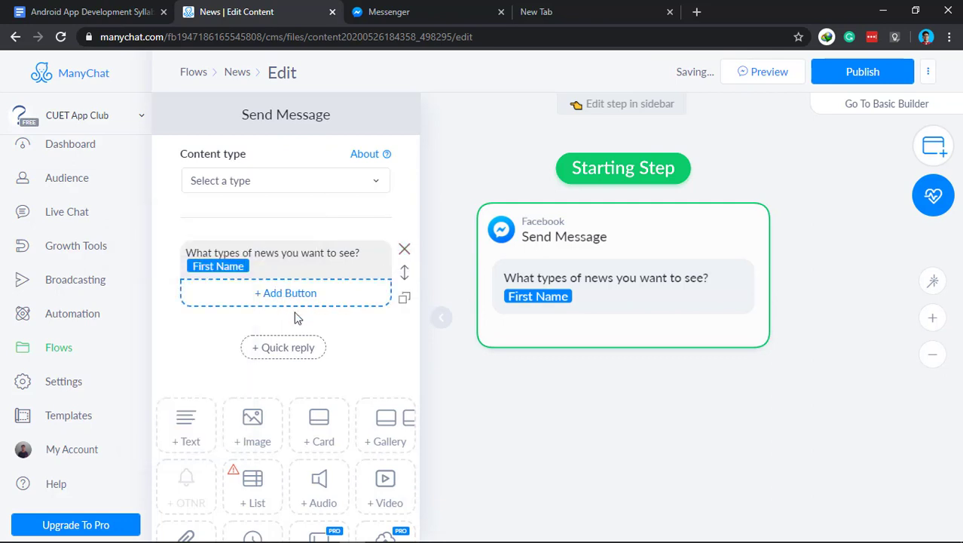
Add a button titled "International" to the news question message
left_click(283, 348)
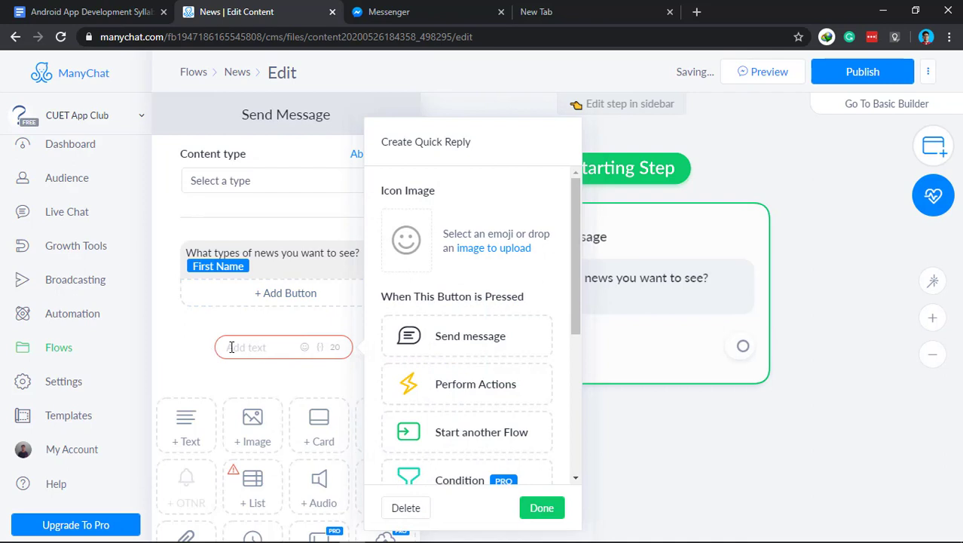
left_click(178, 361)
left_click(291, 321)
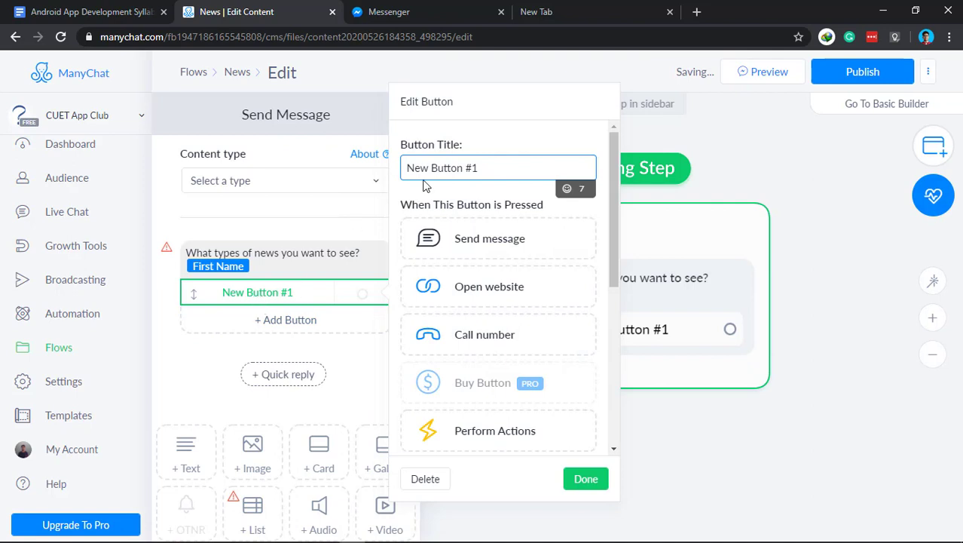
triple_click(486, 167)
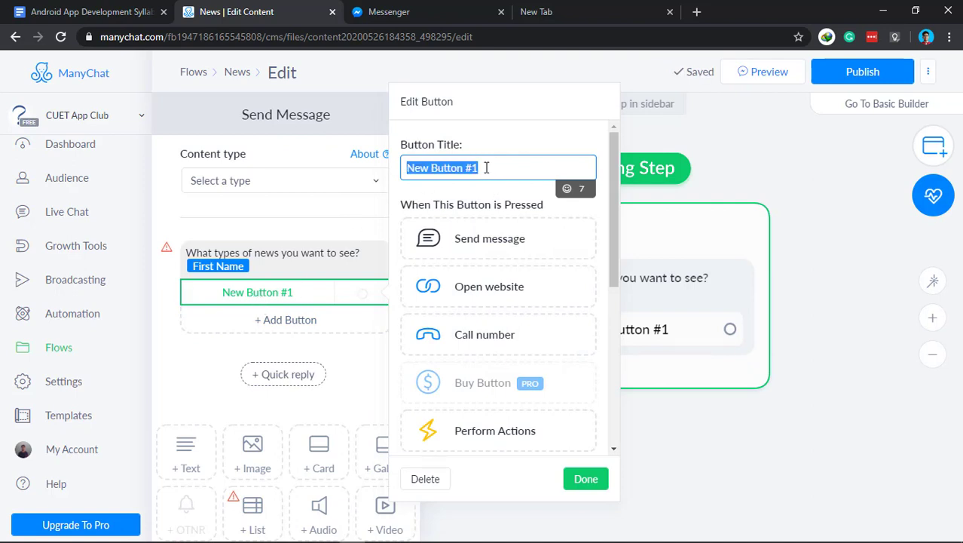
type("I")
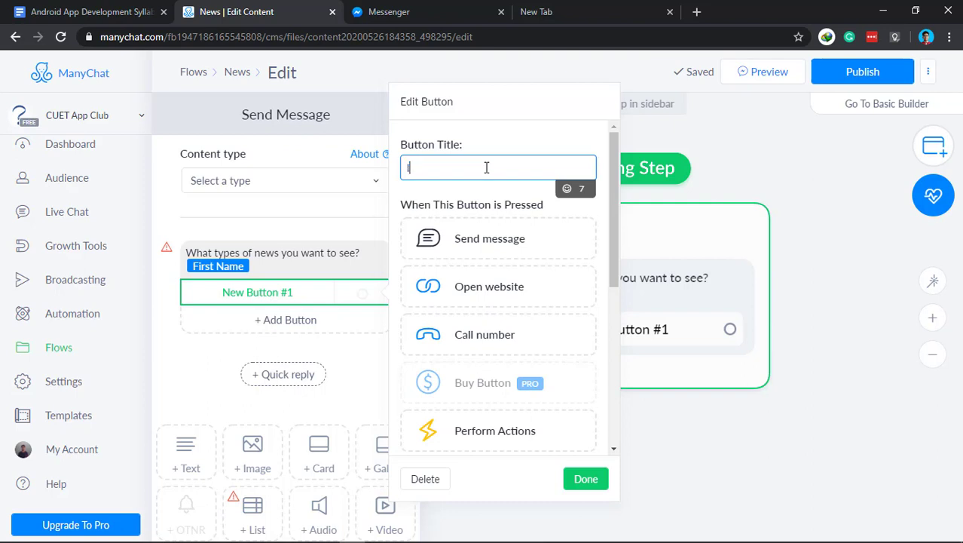
type("nt")
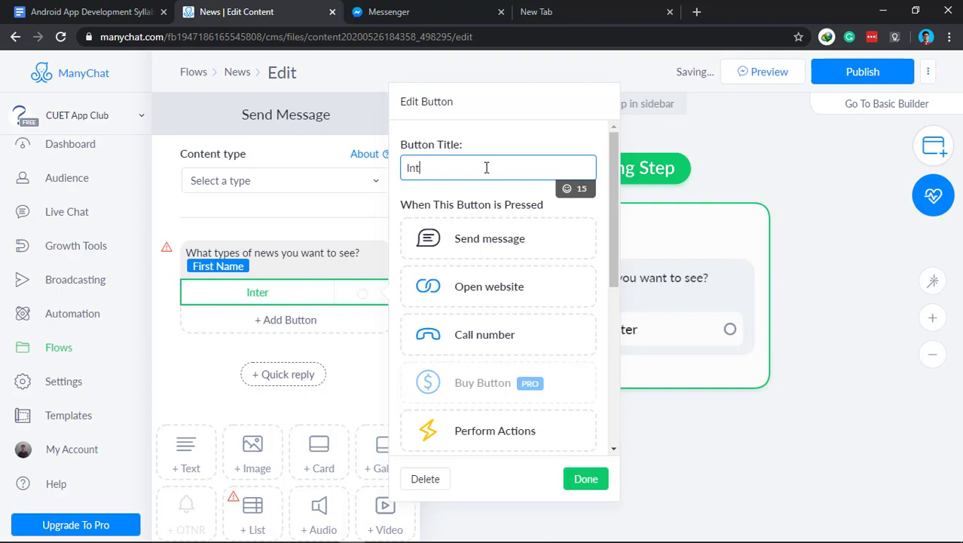
type("ernational")
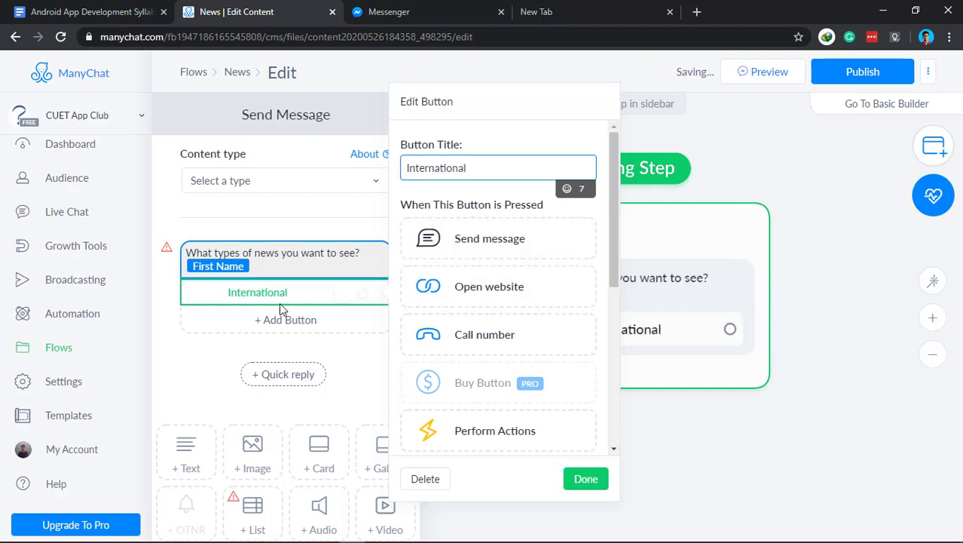
left_click(491, 294)
left_click(451, 319)
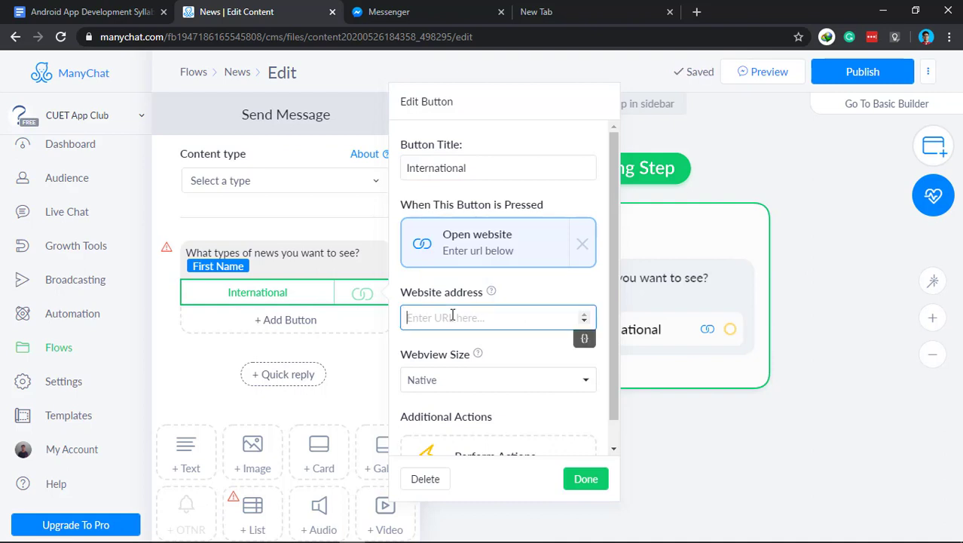
type("https")
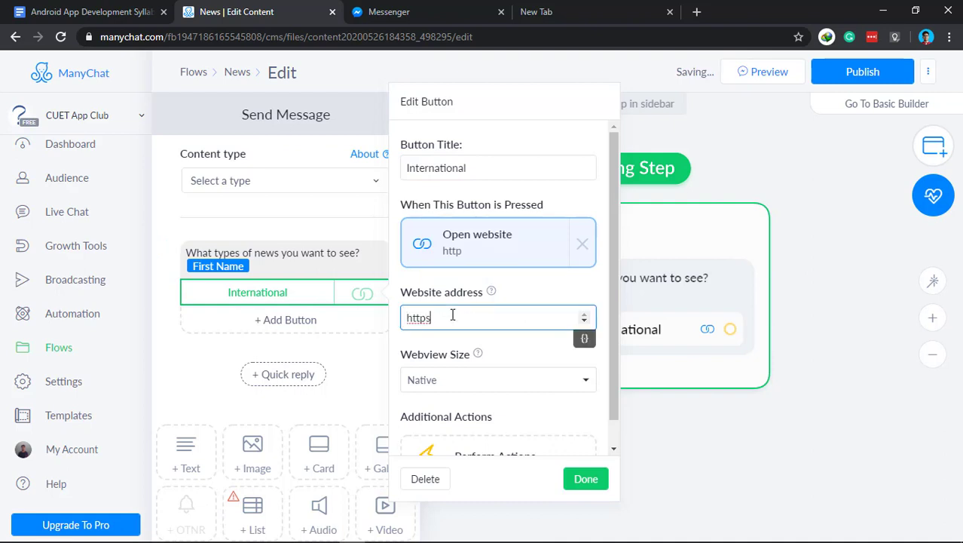
key("BackSpace")
key("BackSpace")
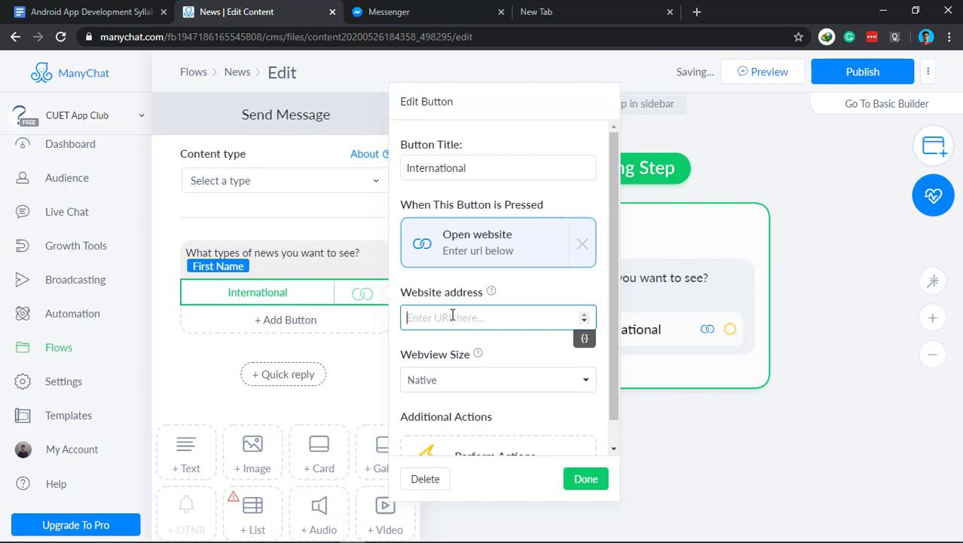
type("https")
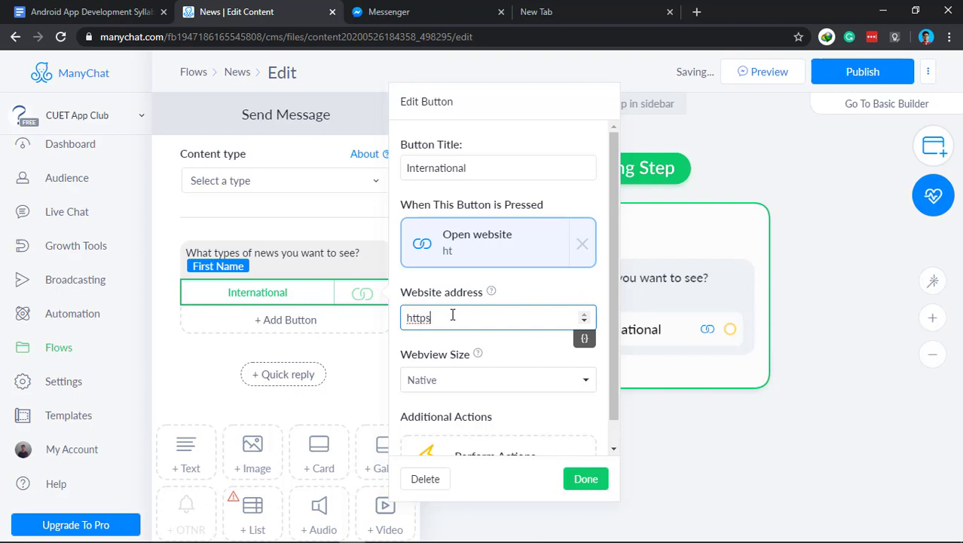
type("://")
type("youtubec.")
type("com")
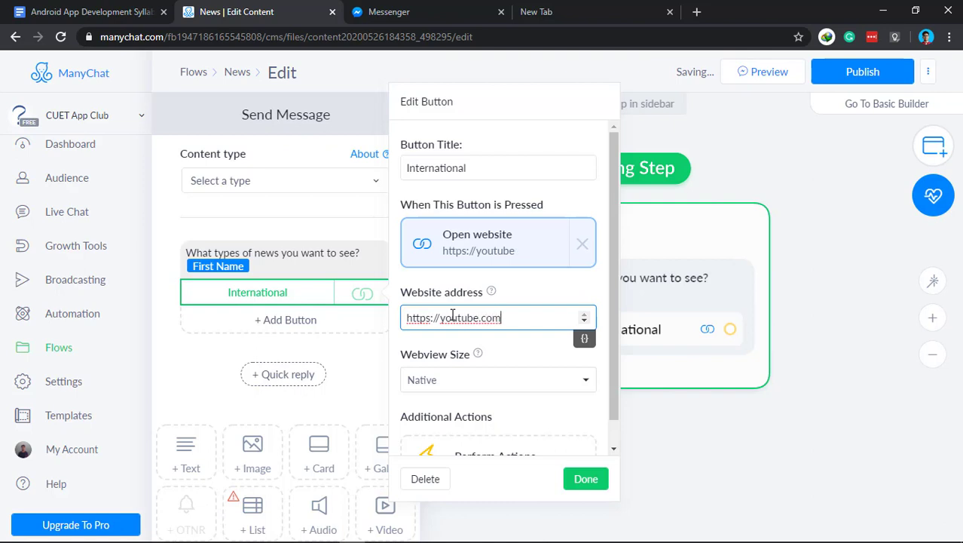
type("/")
type("rakibul")
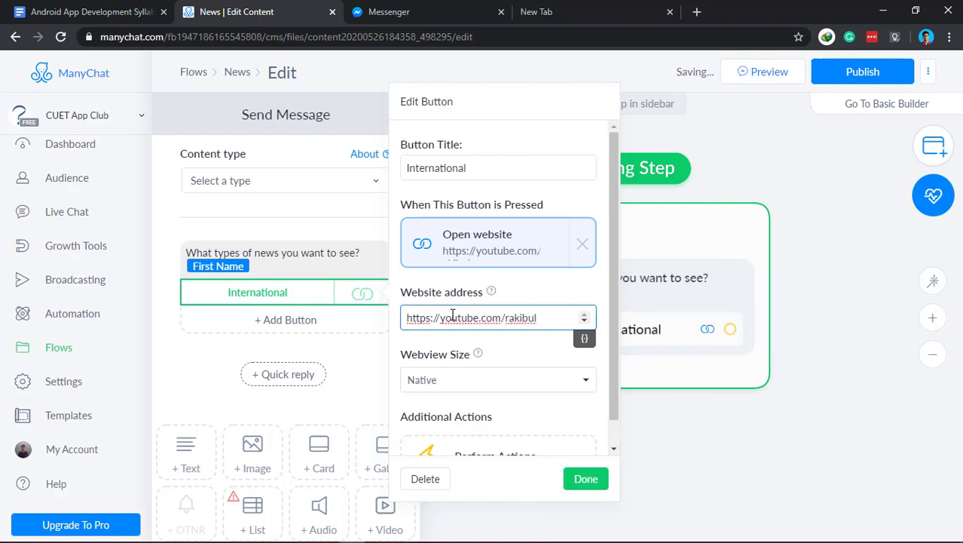
type("oslamcse")
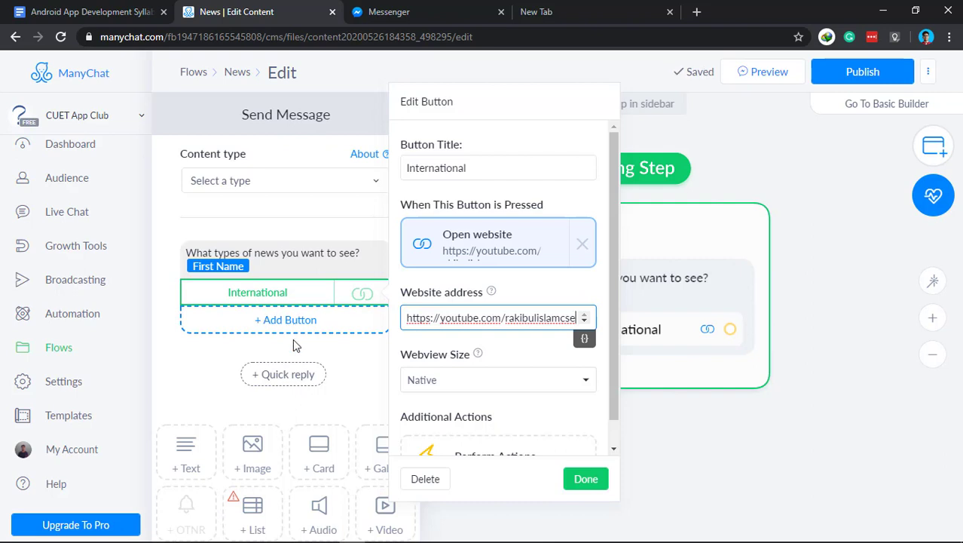
left_click(587, 479)
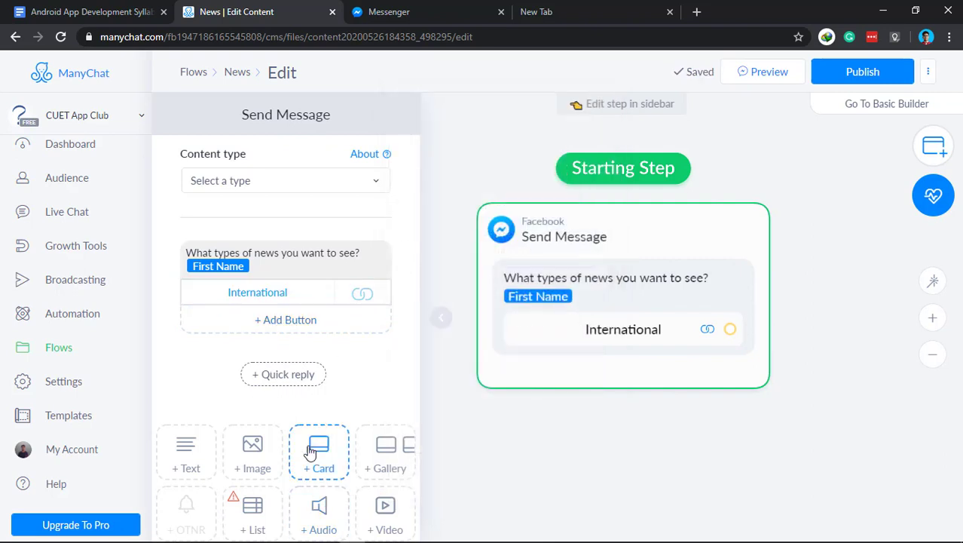
Insert a 2-second delay with the typing indicator above the news question and publish the News flow
scroll(310, 448, "down", 2)
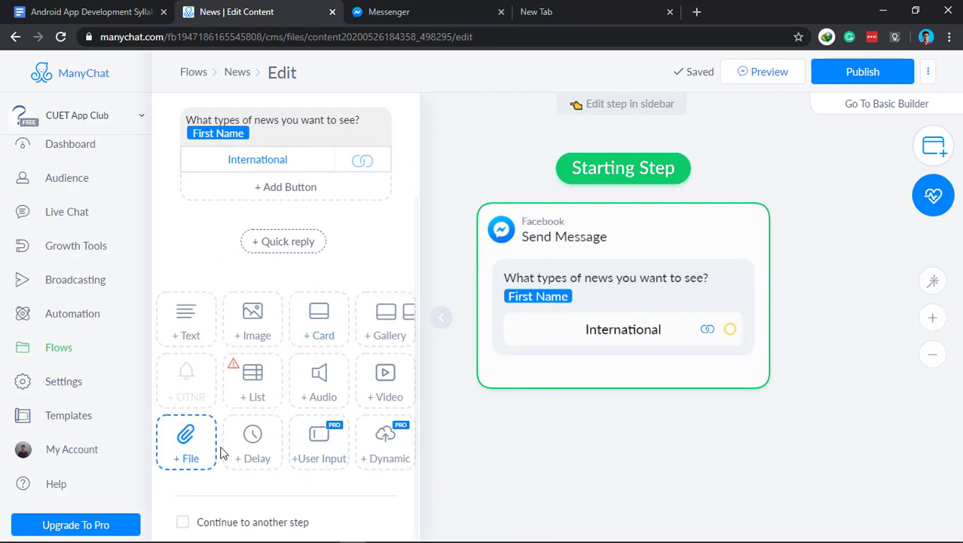
scroll(261, 456, "up", 1)
left_click_drag(255, 510, 256, 205)
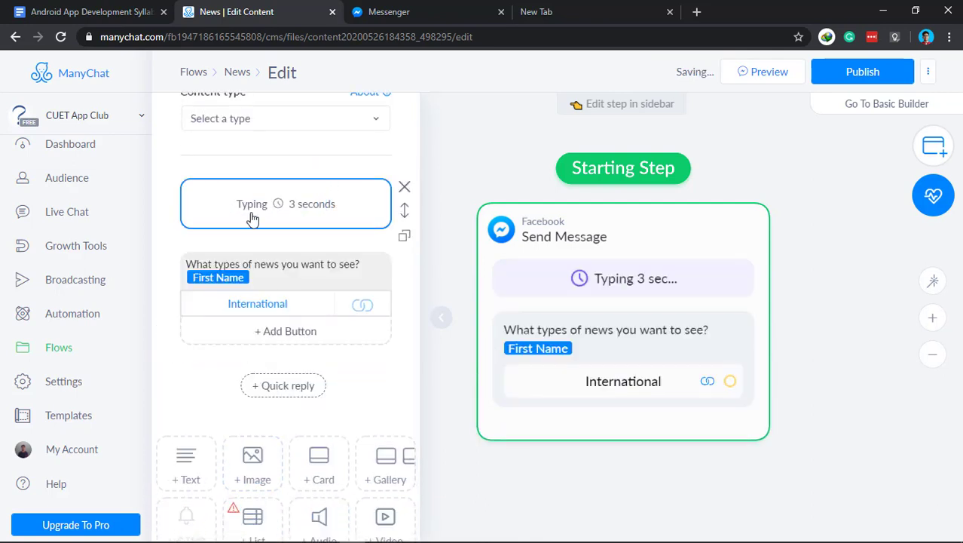
left_click(314, 211)
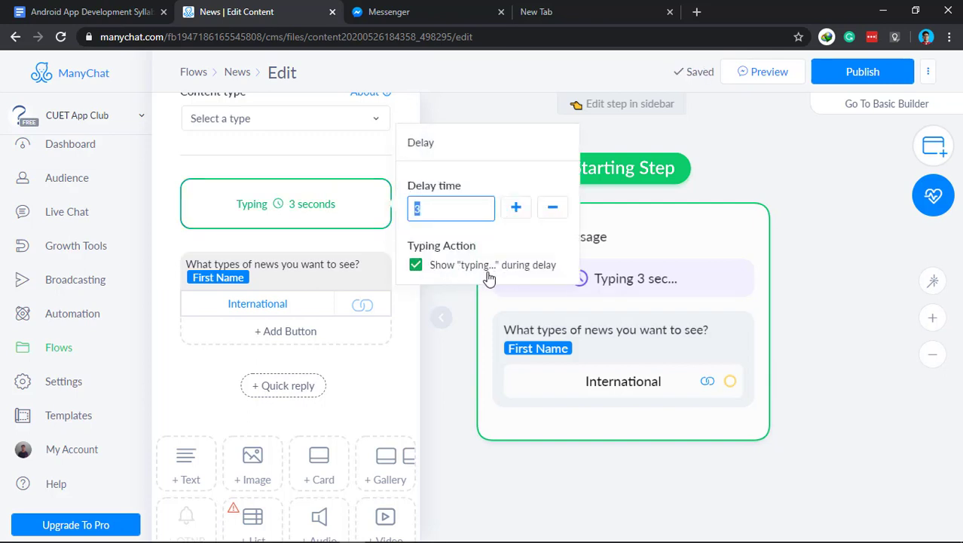
left_click(416, 265)
left_click(417, 265)
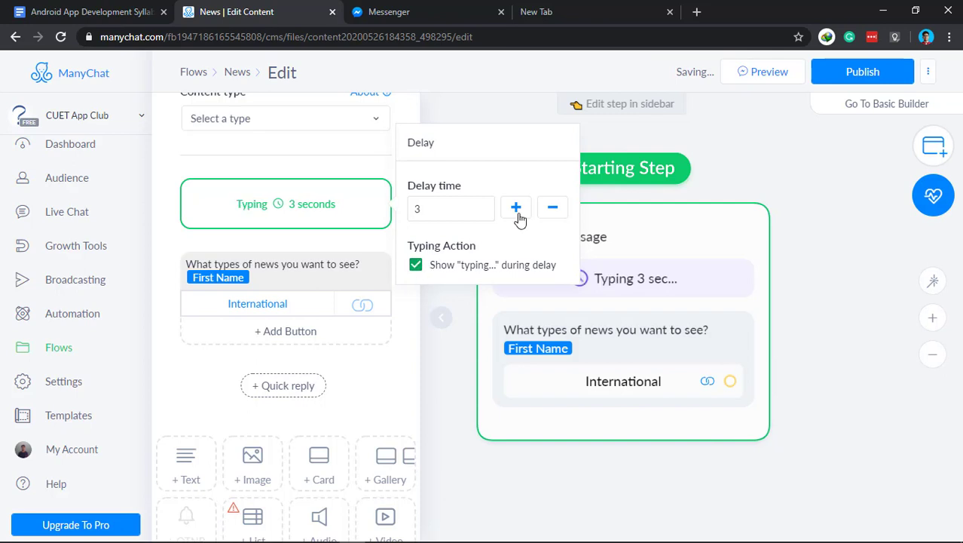
left_click(550, 211)
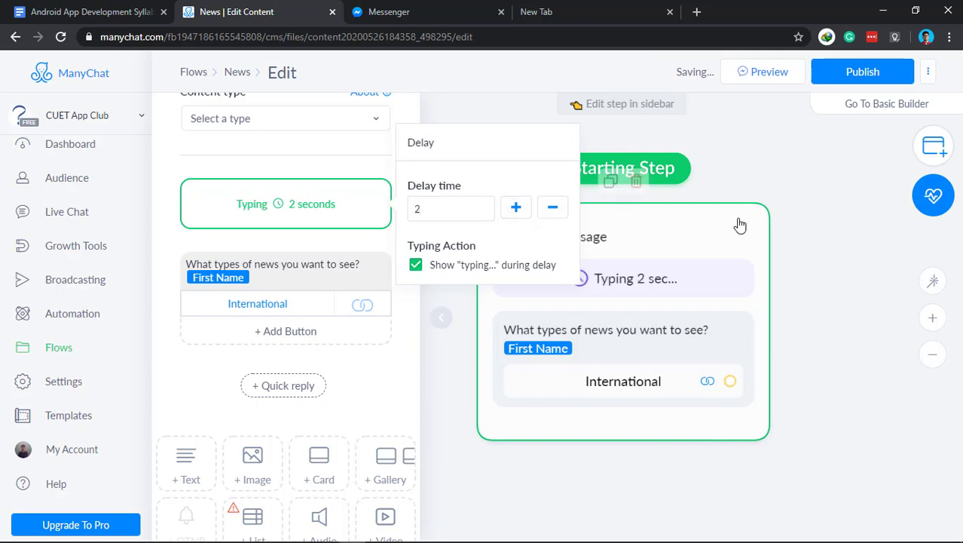
left_click(441, 317)
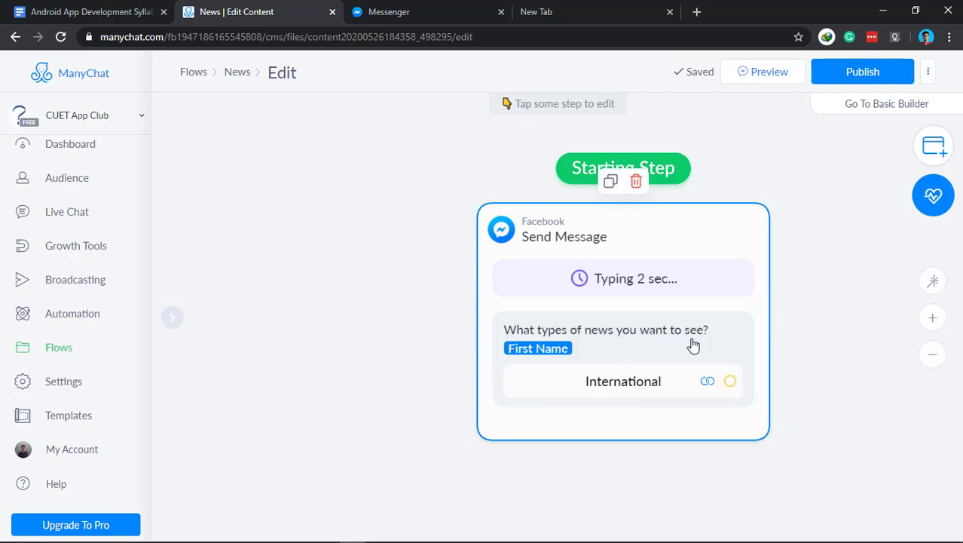
left_click(870, 76)
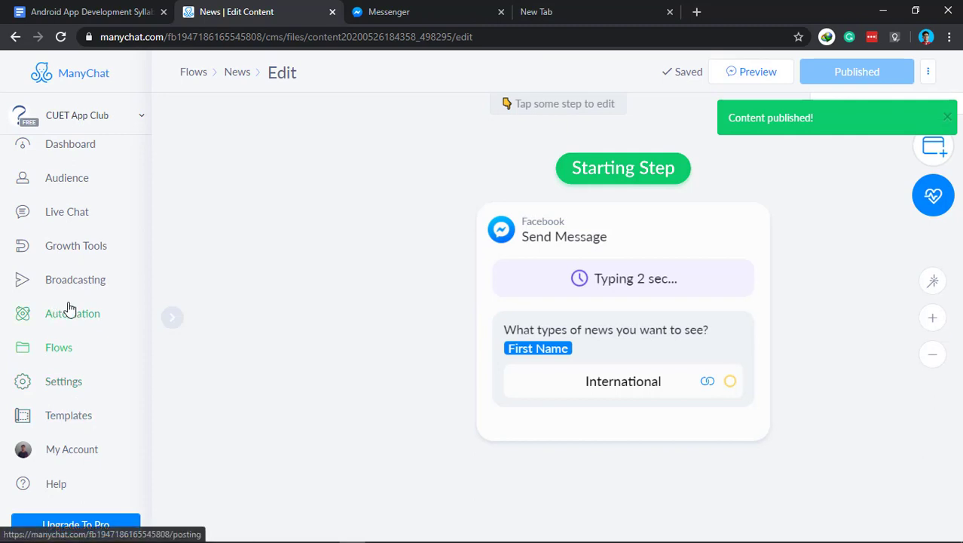
Go to the published Welcome Message automation and examine its Actions step that adds the GOOD tag
left_click(63, 383)
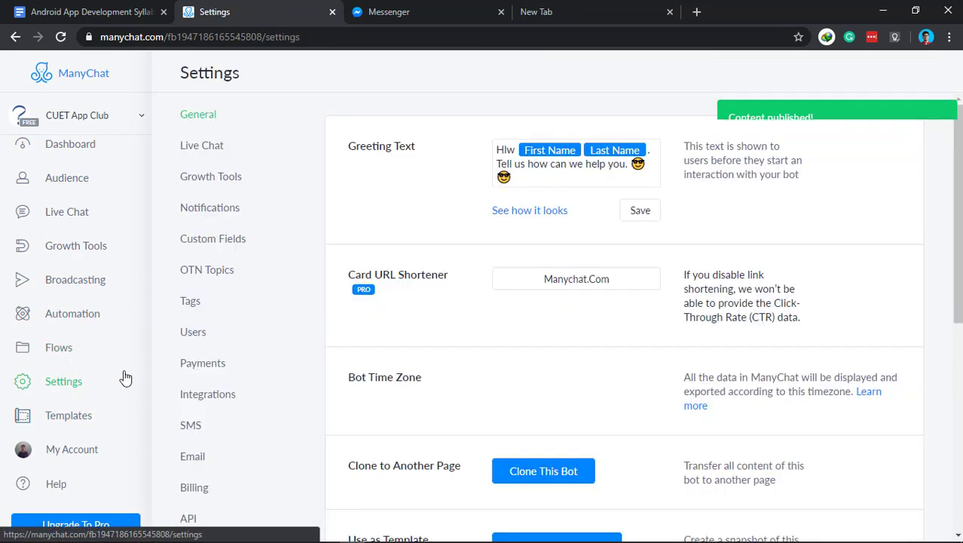
left_click(64, 317)
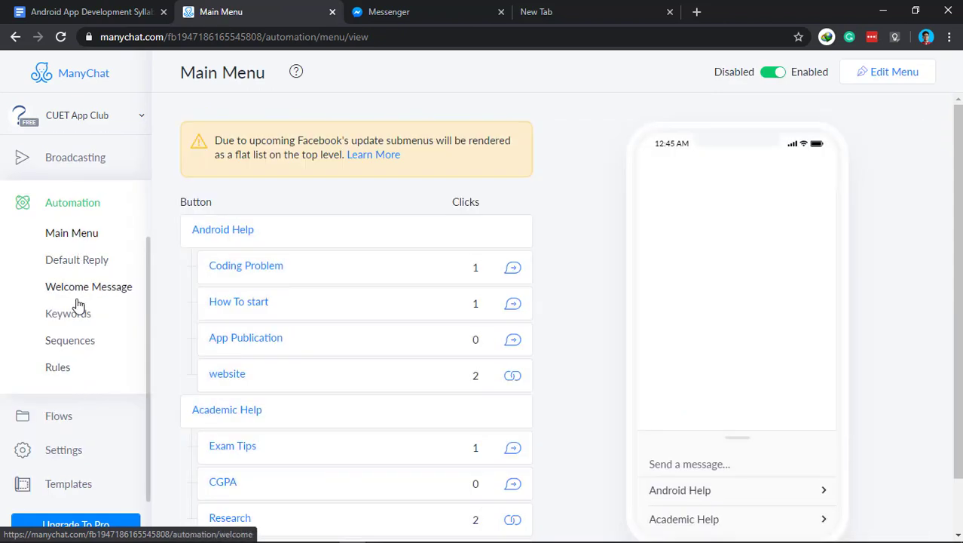
left_click(75, 291)
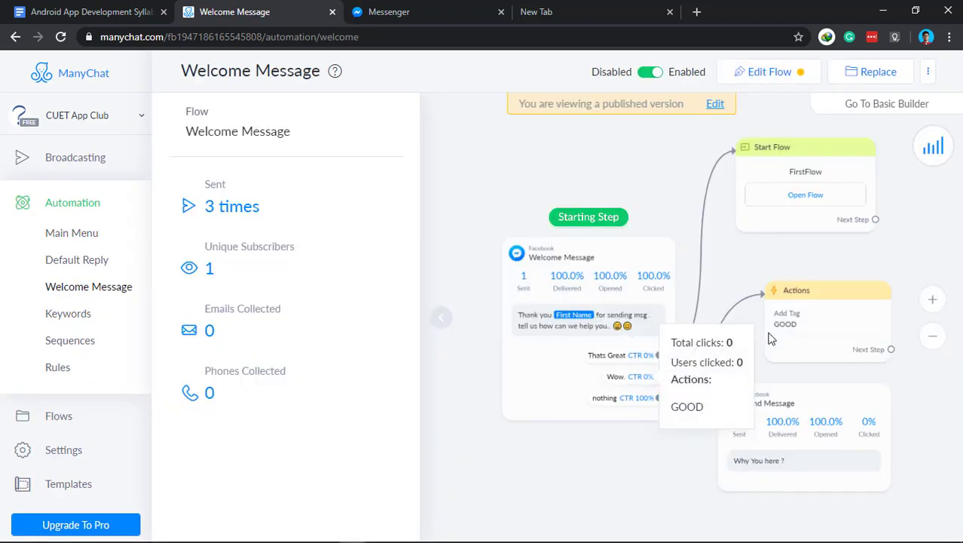
left_click(801, 300)
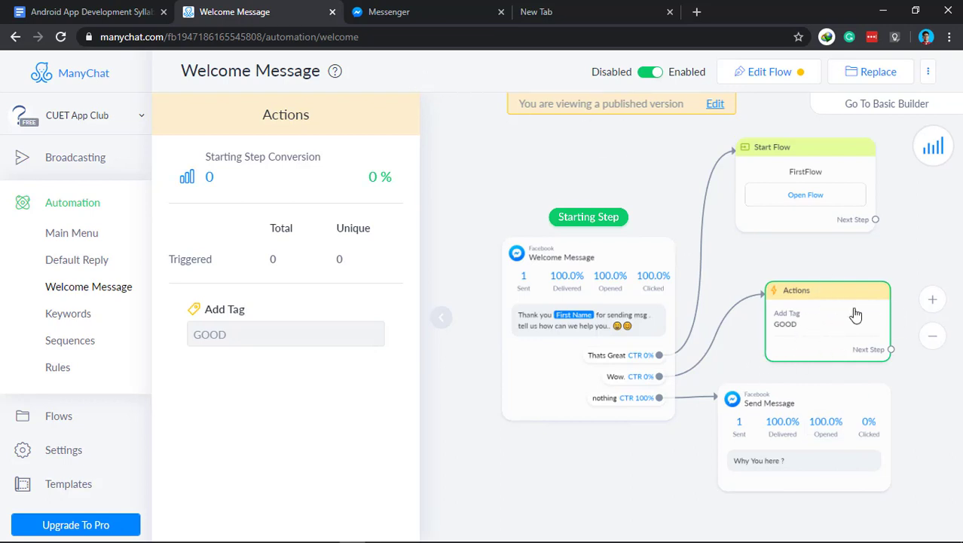
right_click(847, 340)
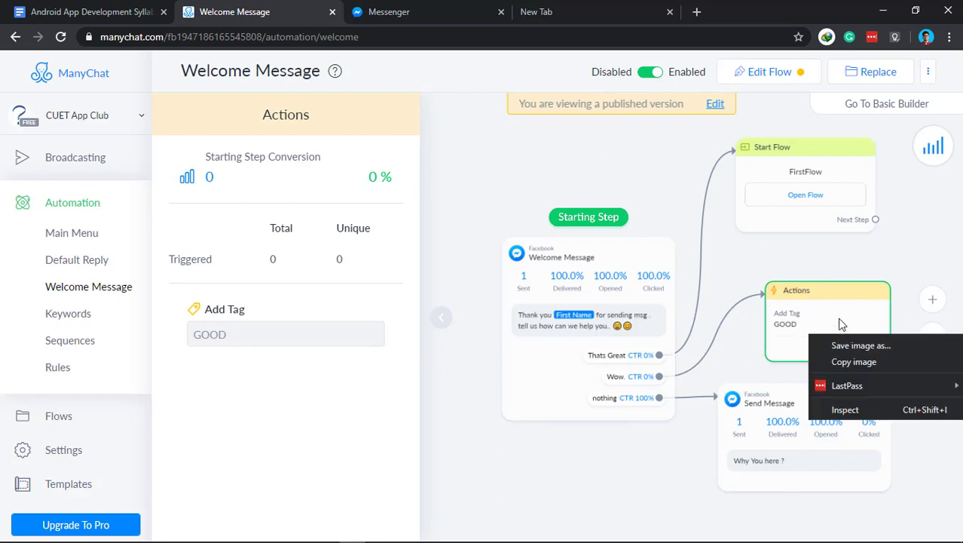
left_click(841, 324)
left_click_drag(820, 325, 766, 352)
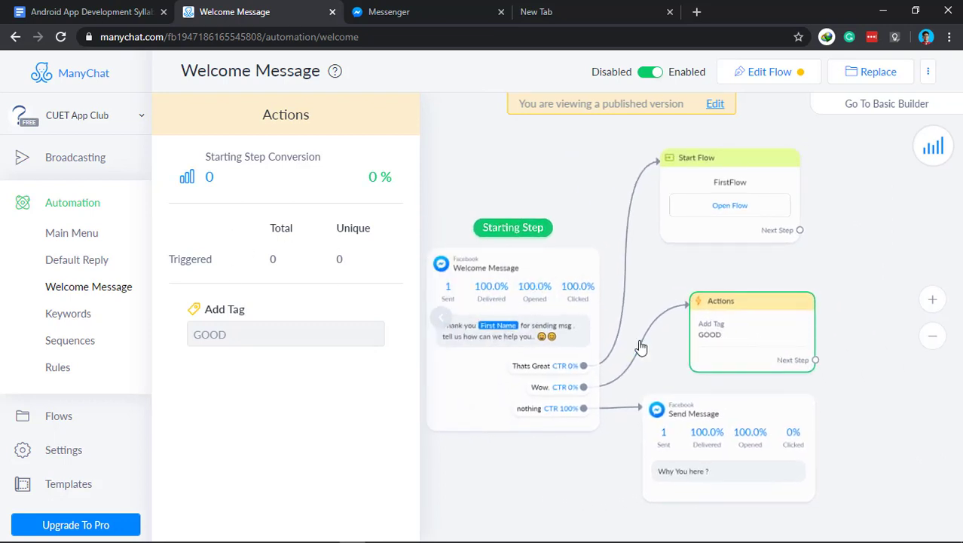
scroll(638, 421, "up", 4)
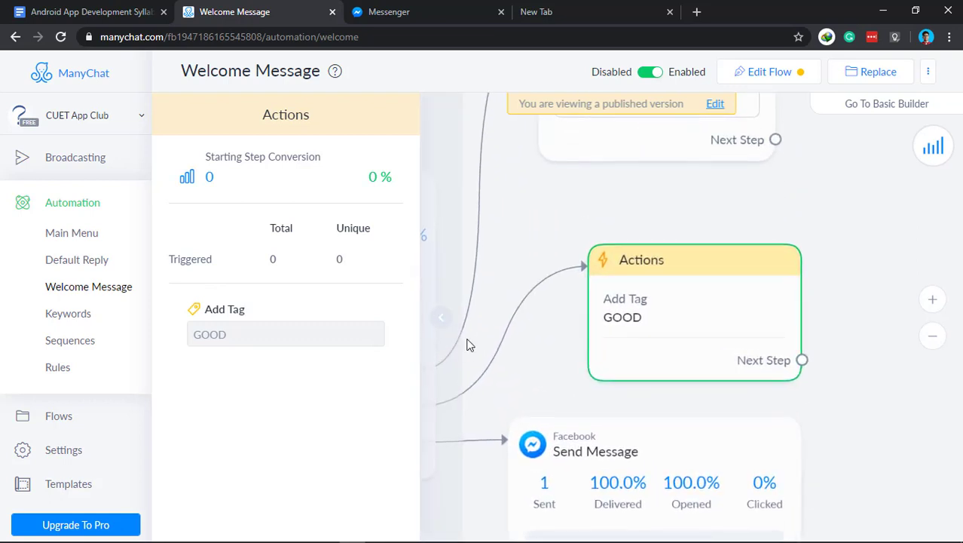
left_click(502, 349)
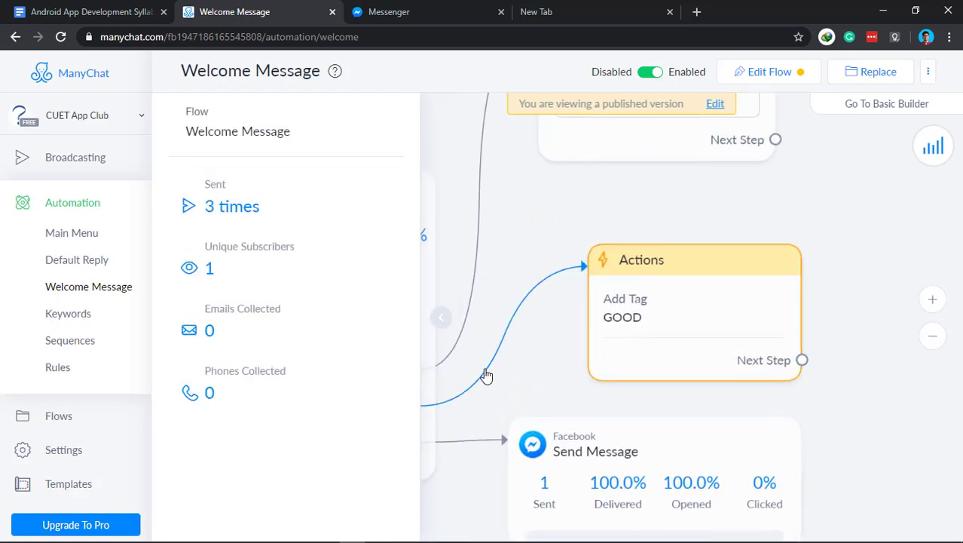
right_click(486, 375)
left_click(518, 350)
left_click_drag(519, 350, 709, 380)
left_click(689, 393)
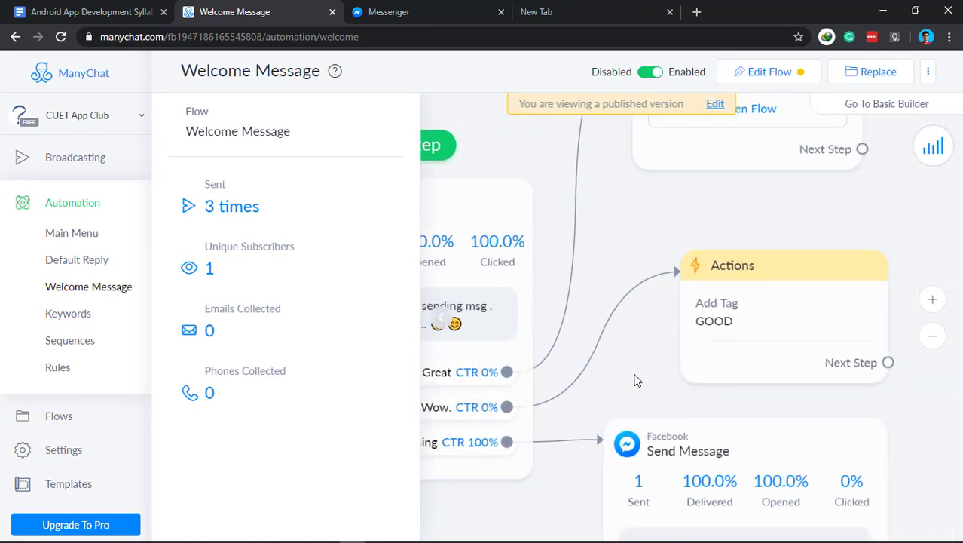
left_click(802, 365)
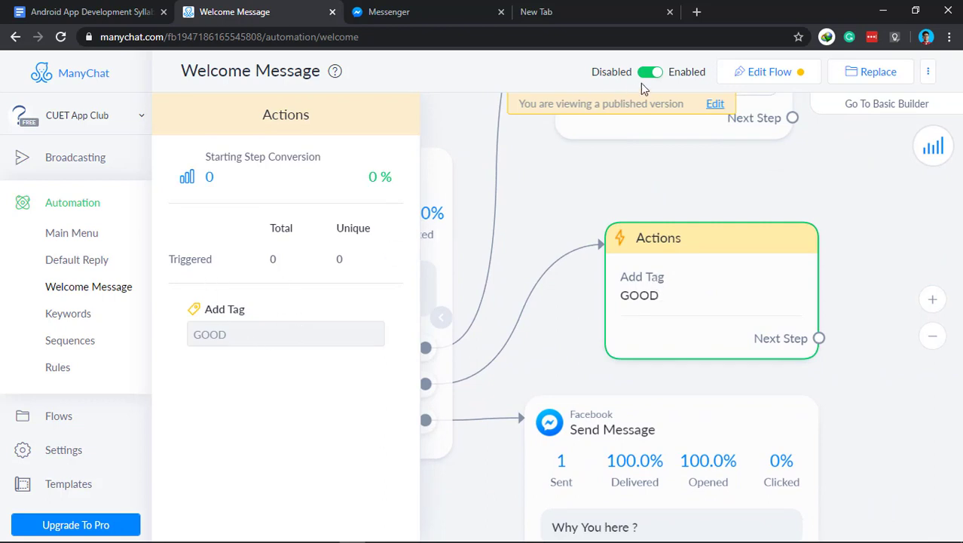
Open the Welcome Message flow for editing and delete the Actions step attached to the Wow. quick reply
left_click(760, 73)
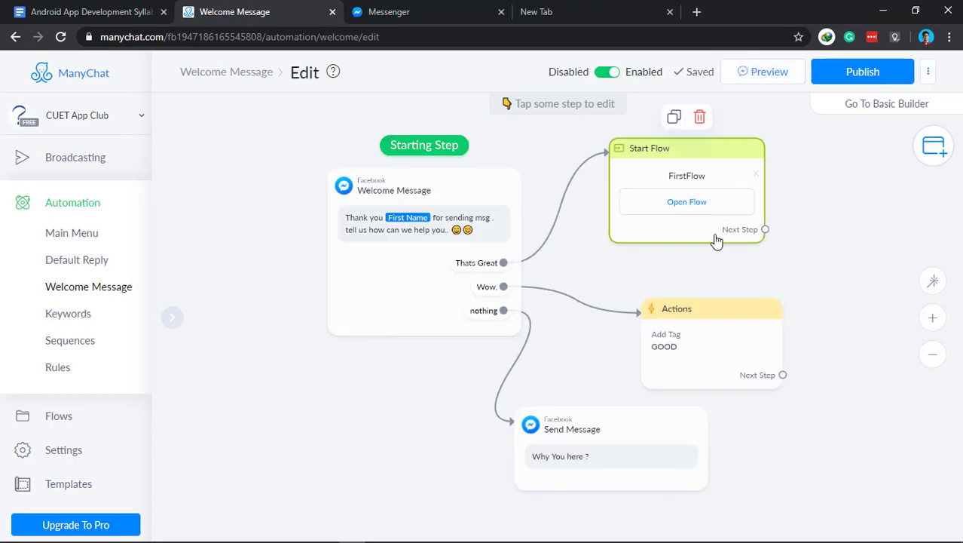
left_click(490, 289)
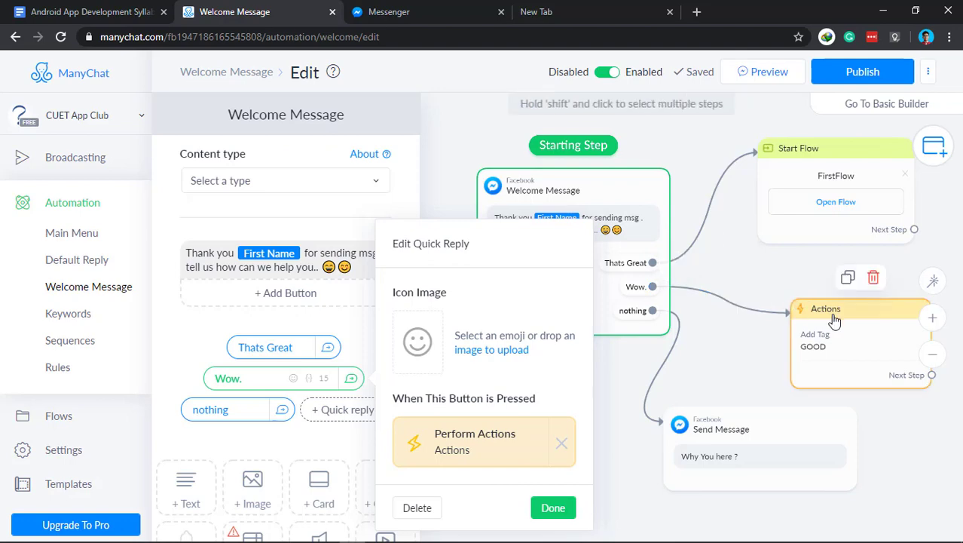
left_click(881, 280)
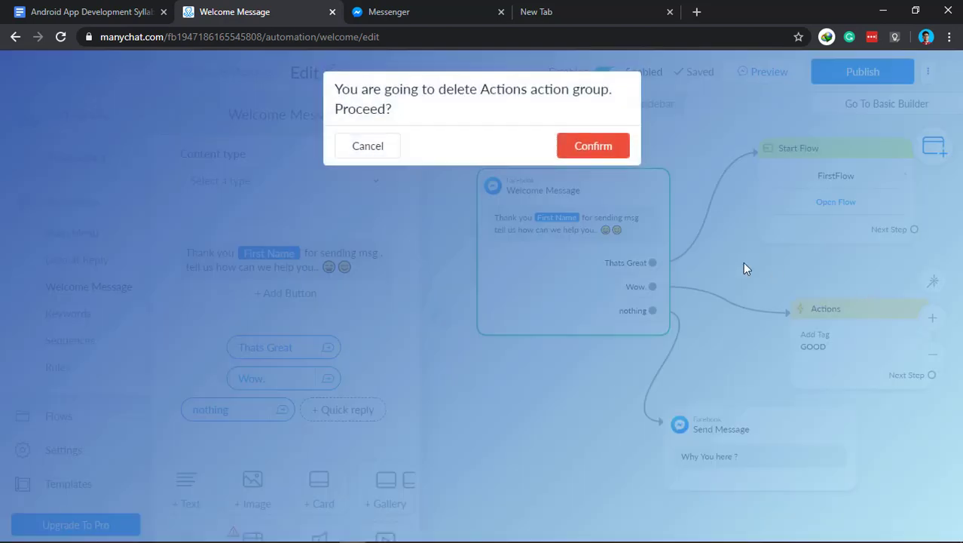
left_click(587, 153)
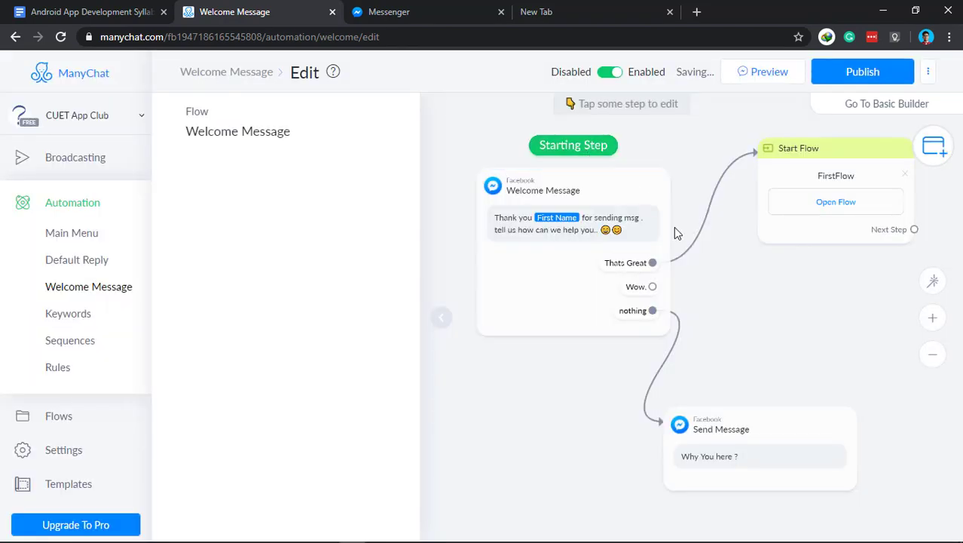
Make the Wow. quick reply start another flow and select the News flow for it
left_click(634, 288)
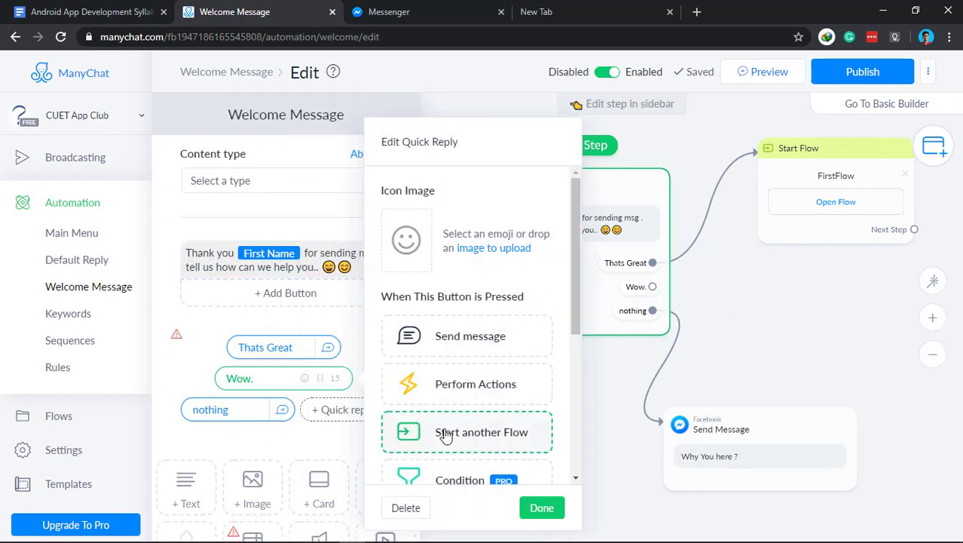
scroll(450, 441, "down", 2)
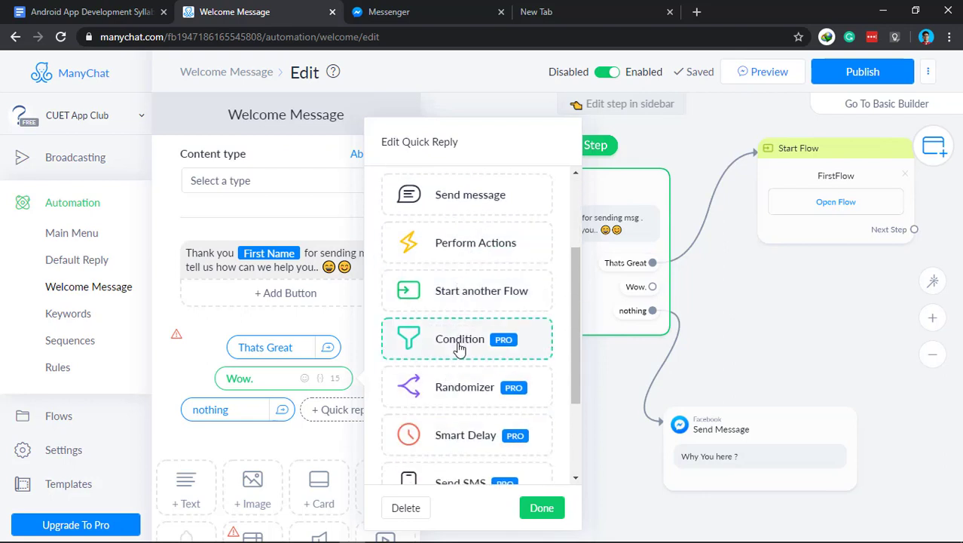
left_click(510, 298)
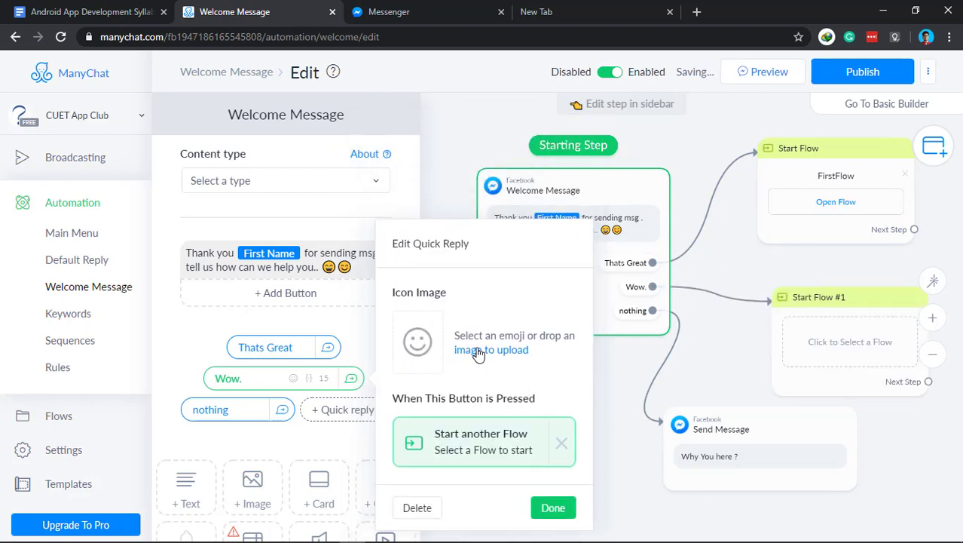
left_click(852, 349)
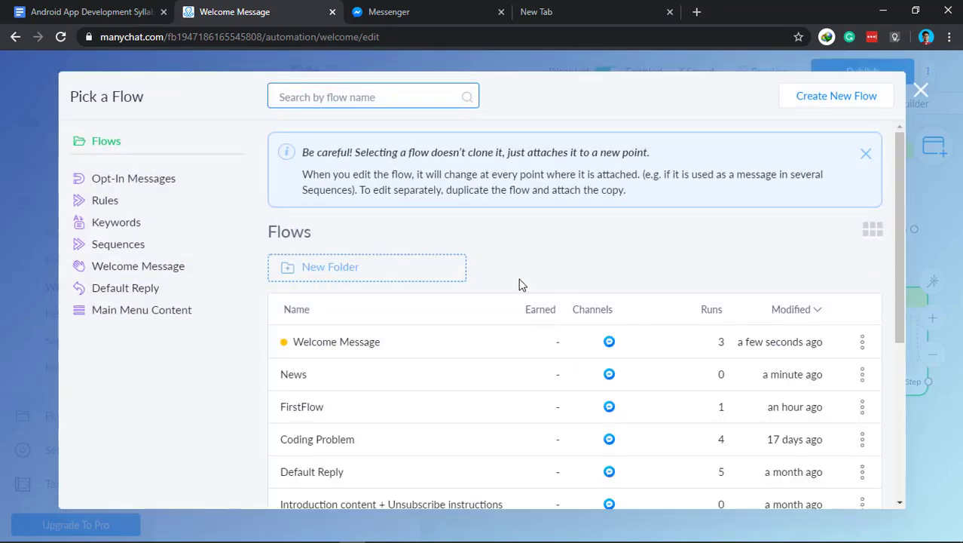
scroll(362, 354, "down", 1)
left_click(335, 312)
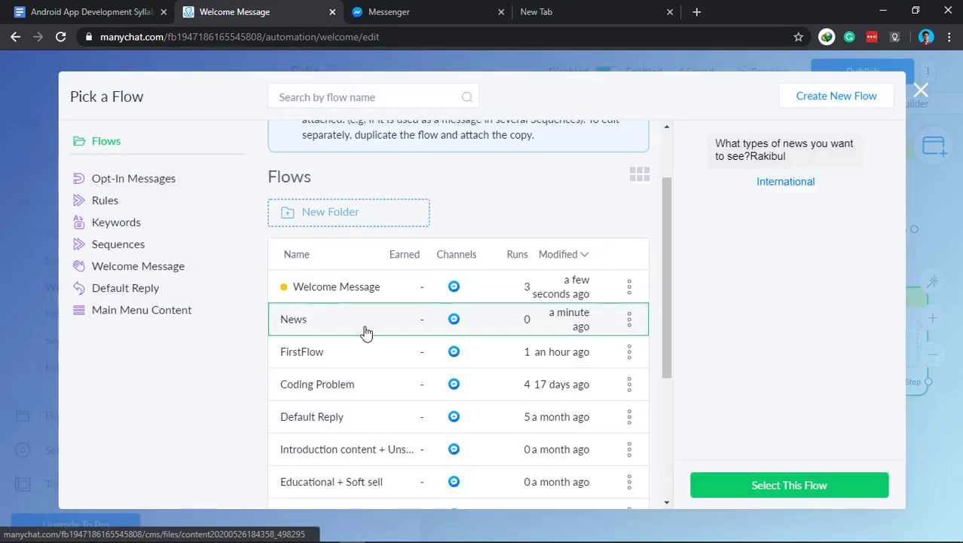
left_click(837, 486)
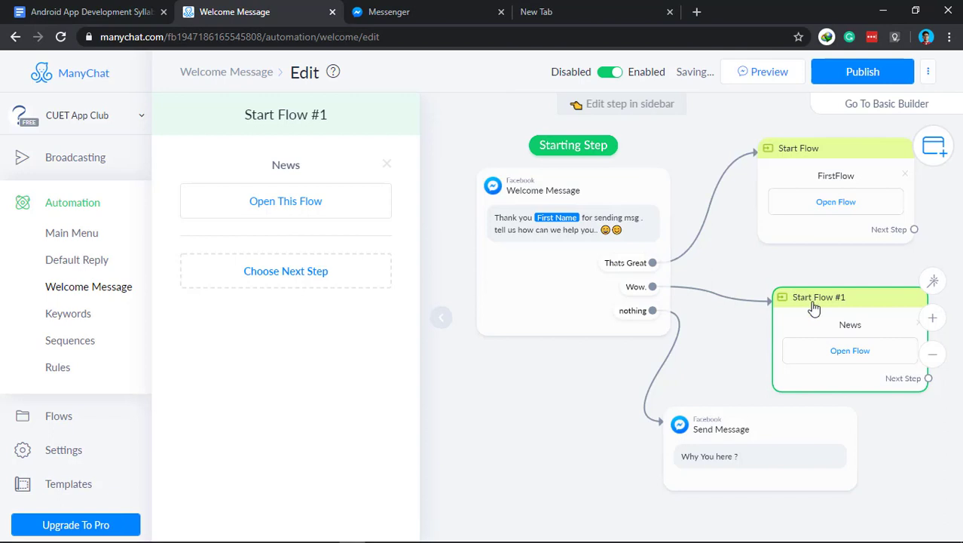
Publish the Welcome Message flow and send a preview of it to Messenger
mouse_move(869, 375)
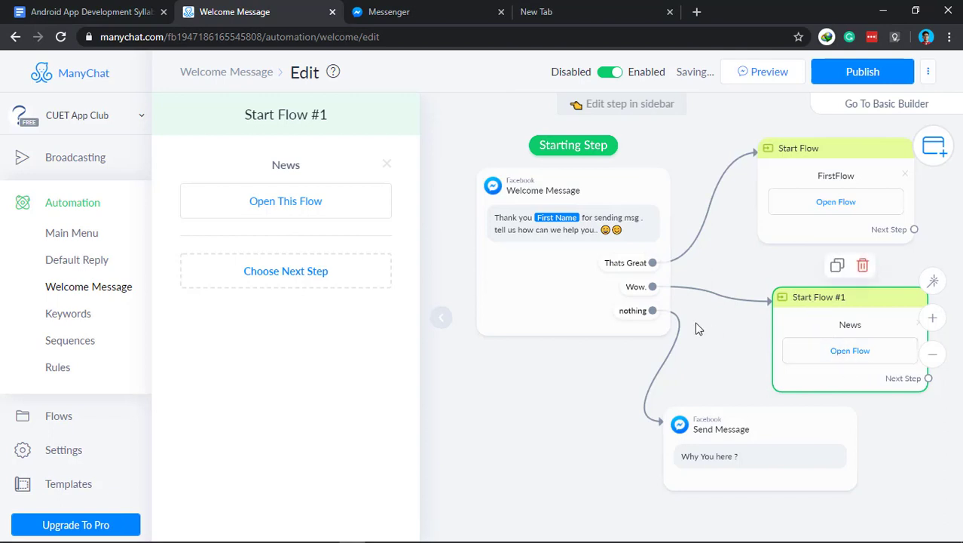
left_click(863, 74)
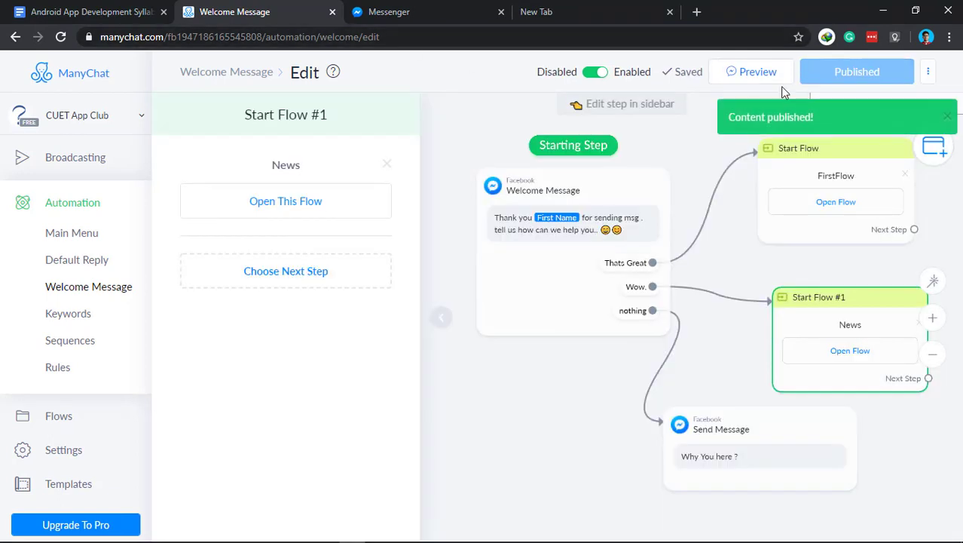
left_click(757, 75)
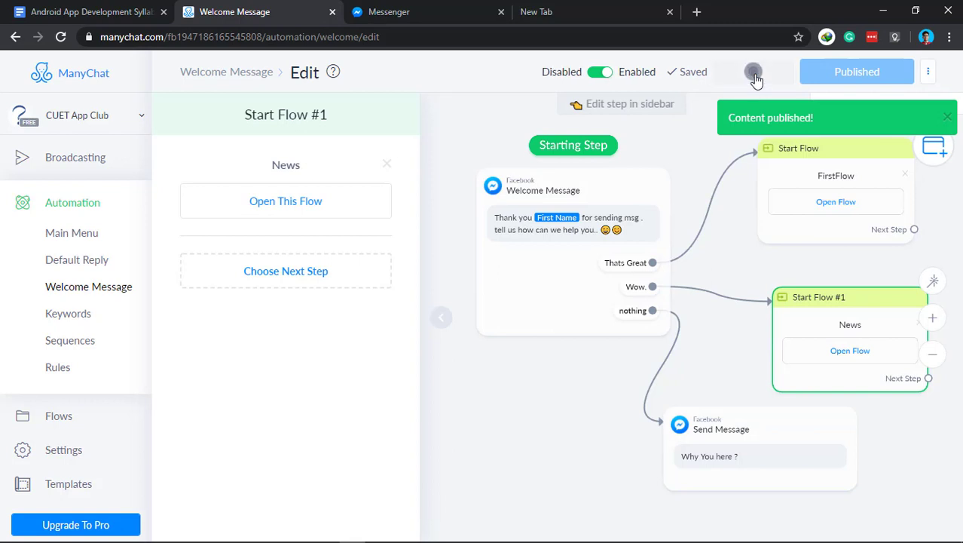
Switch to Messenger, test the preview by answering Wow., and open the International link in the news question
left_click(406, 15)
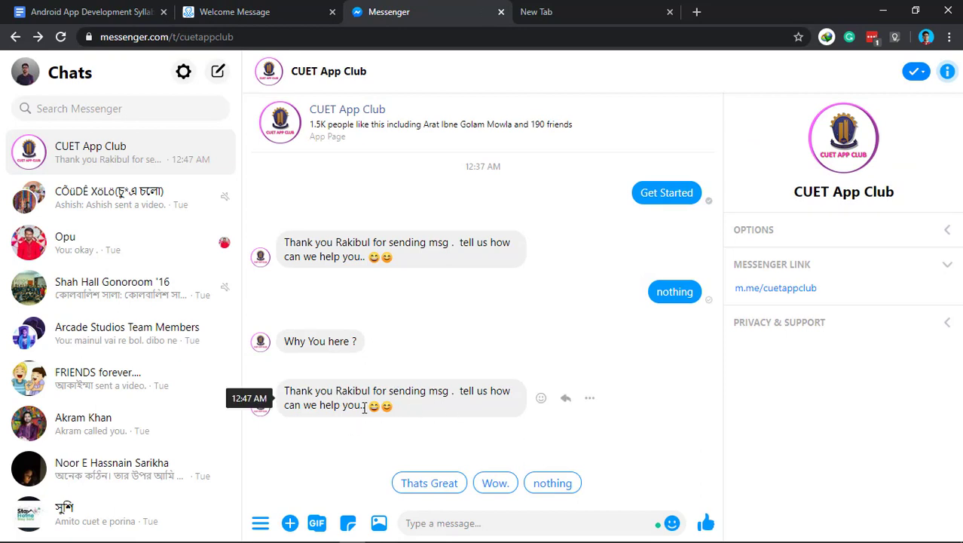
left_click(495, 484)
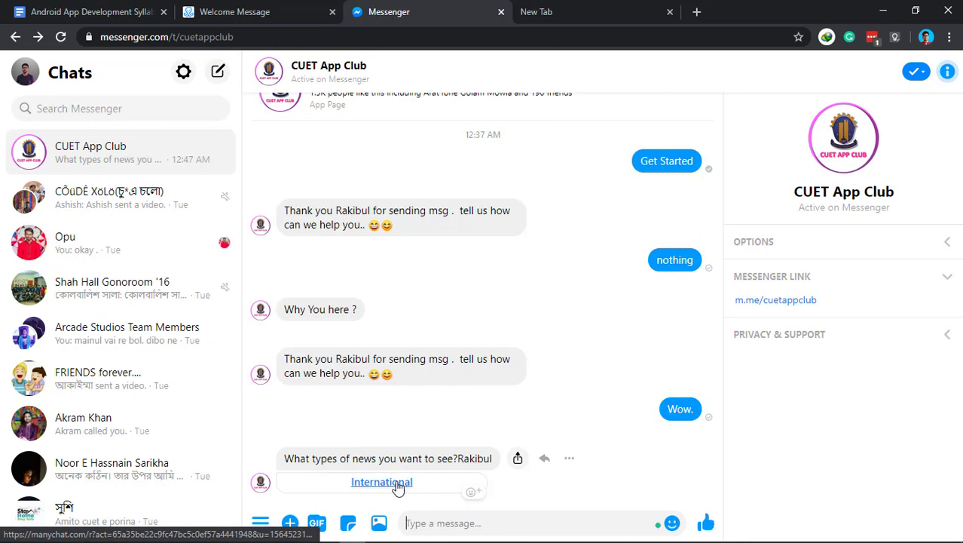
left_click(398, 486)
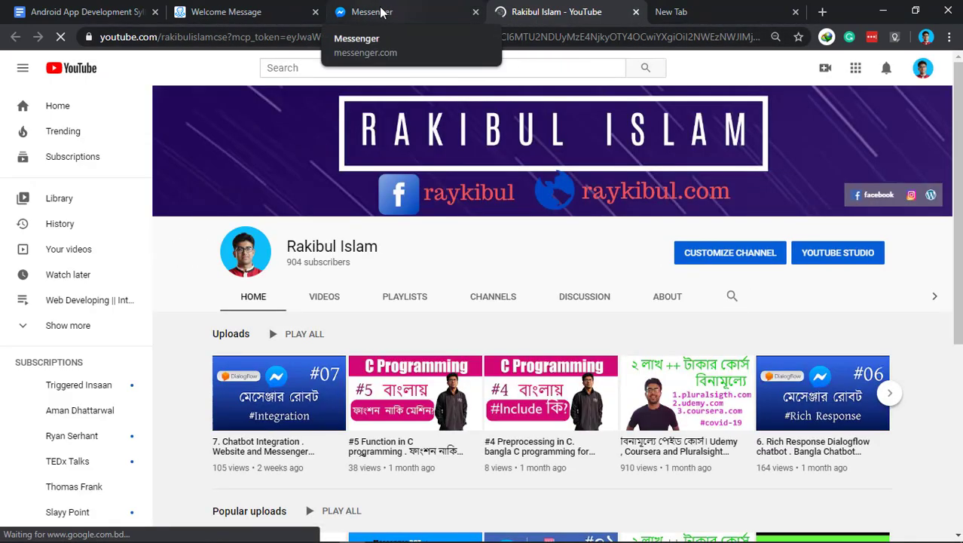
left_click(381, 12)
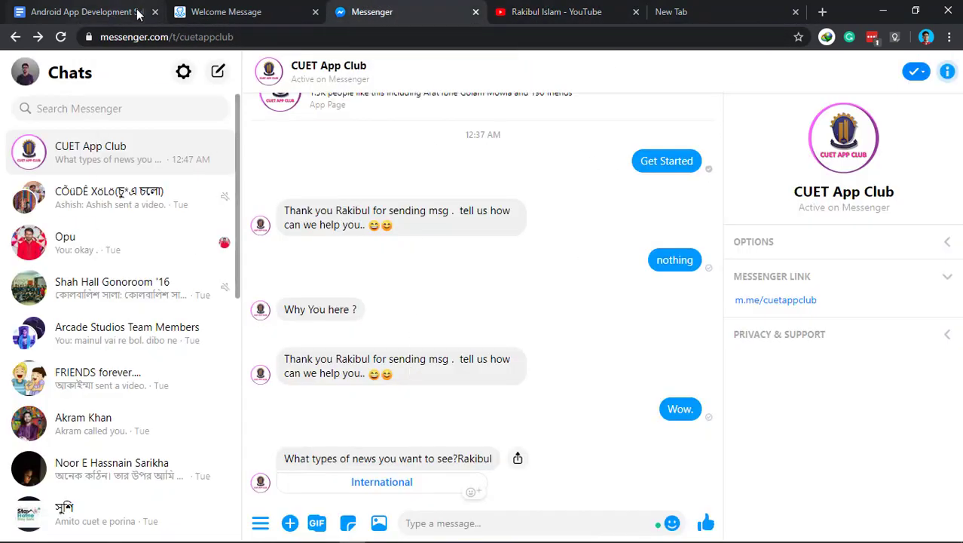
Return to the Welcome Message flow in ManyChat and collapse the step's editing sidebar to view the whole flow
left_click(205, 12)
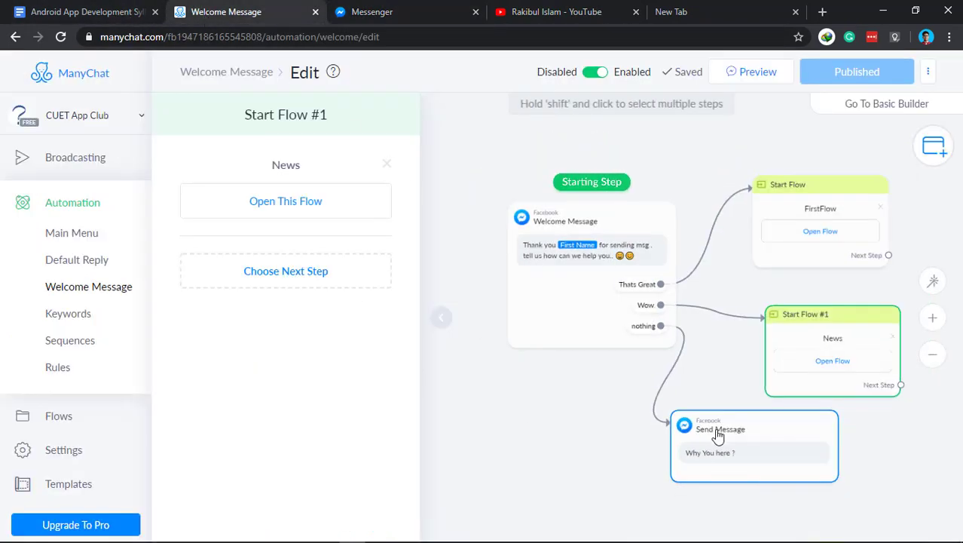
scroll(718, 437, "down", 3)
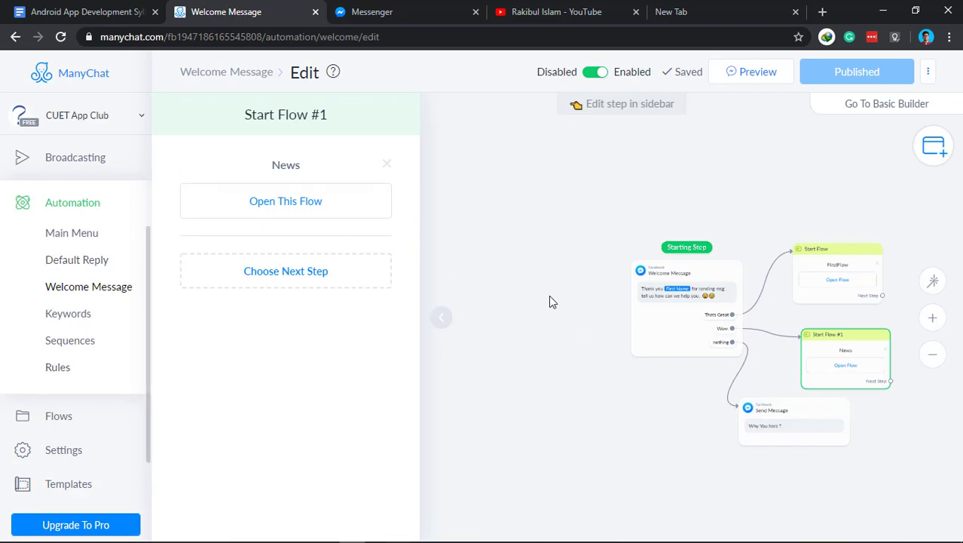
left_click(443, 320)
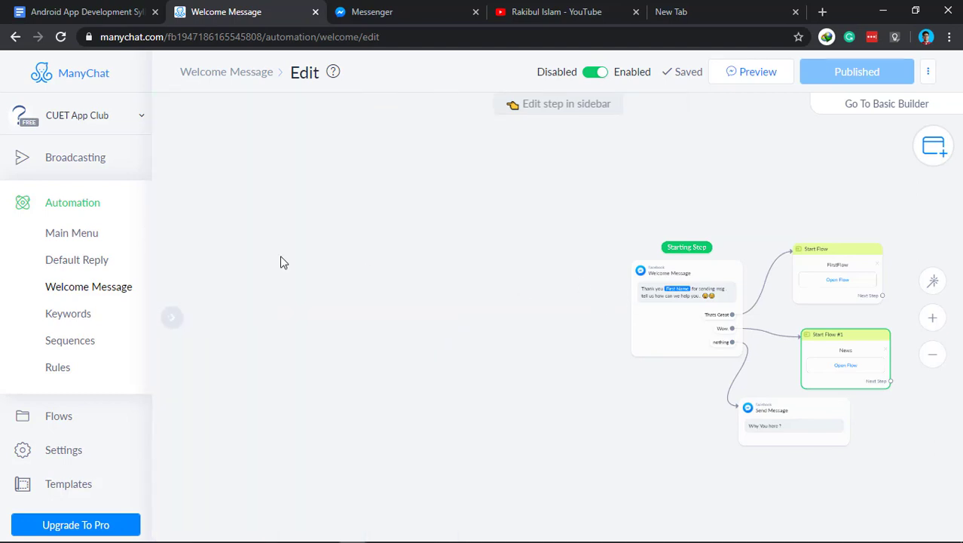
scroll(102, 372, "up", 2)
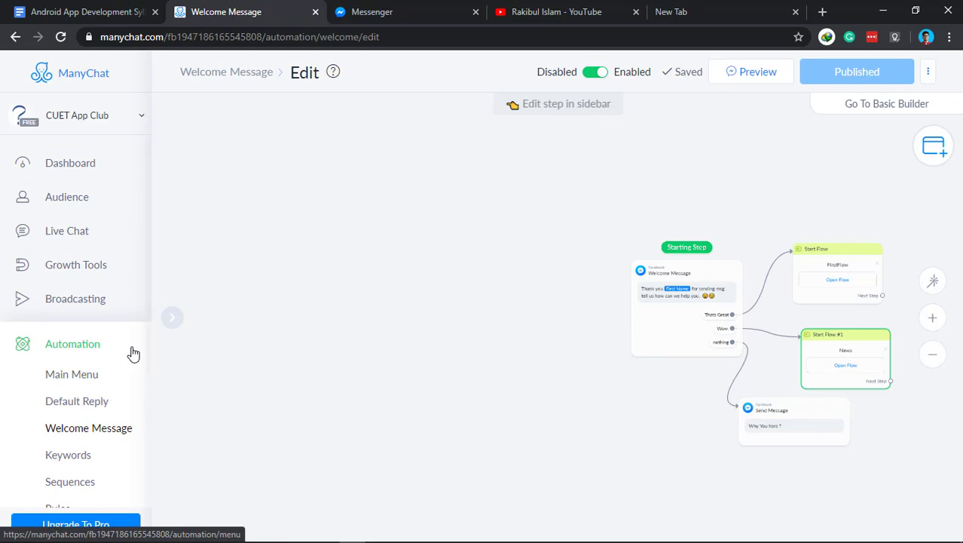